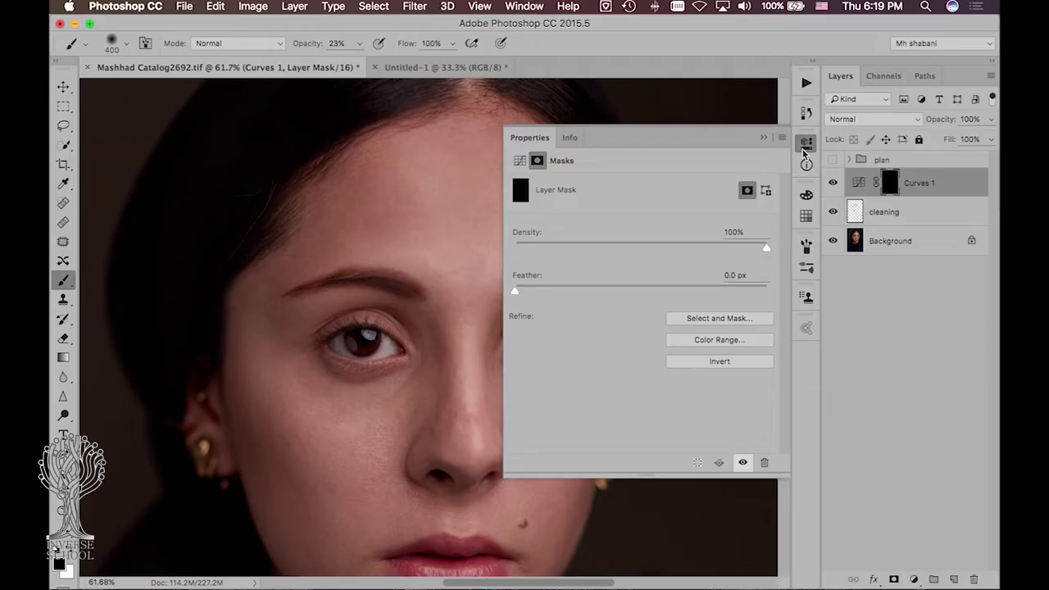
Set up the brush for the Curves 1 mask with white as the foreground colour and 100% opacity.
{"action": "left_click", "coordinate": [806, 145]}
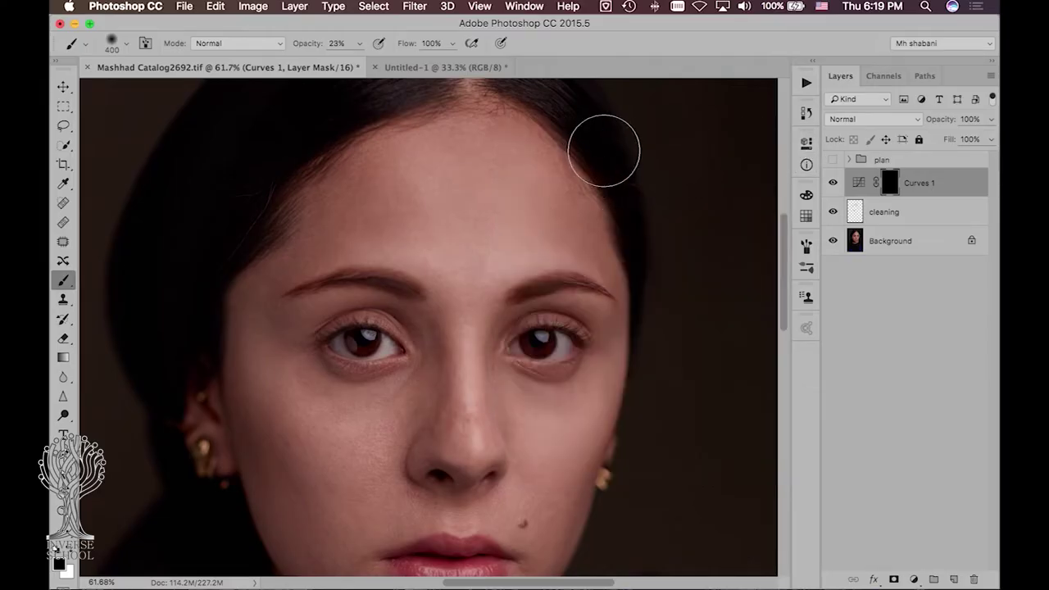
{"action": "key", "text": "x"}
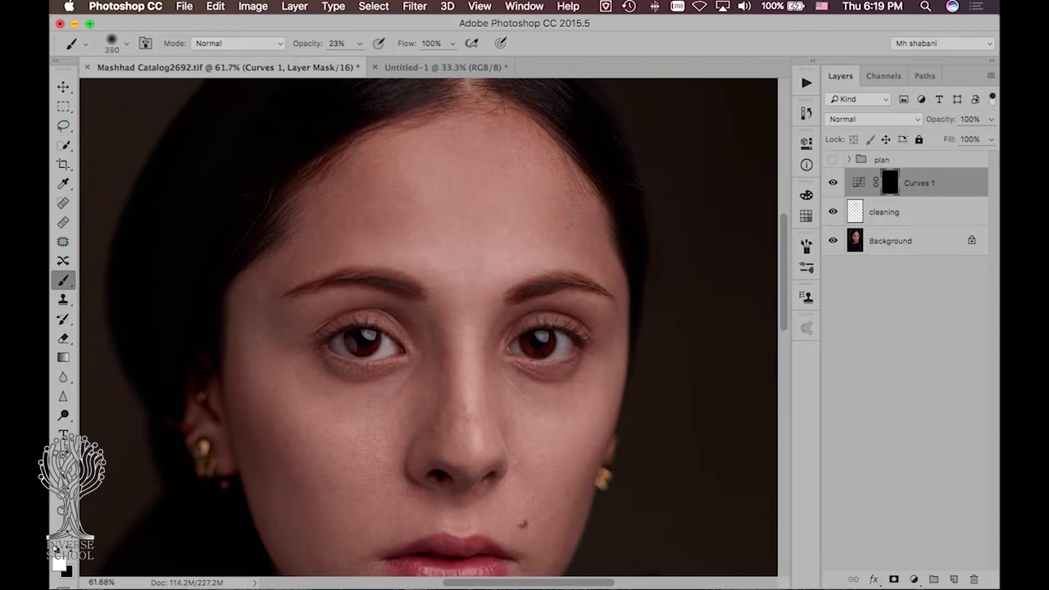
{"action": "left_click", "coordinate": [336, 43]}
{"action": "type", "text": "100"}
{"action": "key", "text": "Return"}
Test brightening strokes over the forehead on the Curves 1 mask and delete the Curves 1 layer.
{"action": "mouse_move", "coordinate": [446, 160]}
{"action": "left_mouse_down"}
{"action": "mouse_move", "coordinate": [491, 238]}
{"action": "mouse_move", "coordinate": [434, 176]}
{"action": "mouse_move", "coordinate": [383, 176]}
{"action": "mouse_move", "coordinate": [537, 196]}
{"action": "mouse_move", "coordinate": [574, 238]}
{"action": "mouse_move", "coordinate": [505, 201]}
{"action": "mouse_move", "coordinate": [488, 176]}
{"action": "left_mouse_up"}
{"action": "left_click_drag", "start_coordinate": [489, 238], "coordinate": [541, 125]}
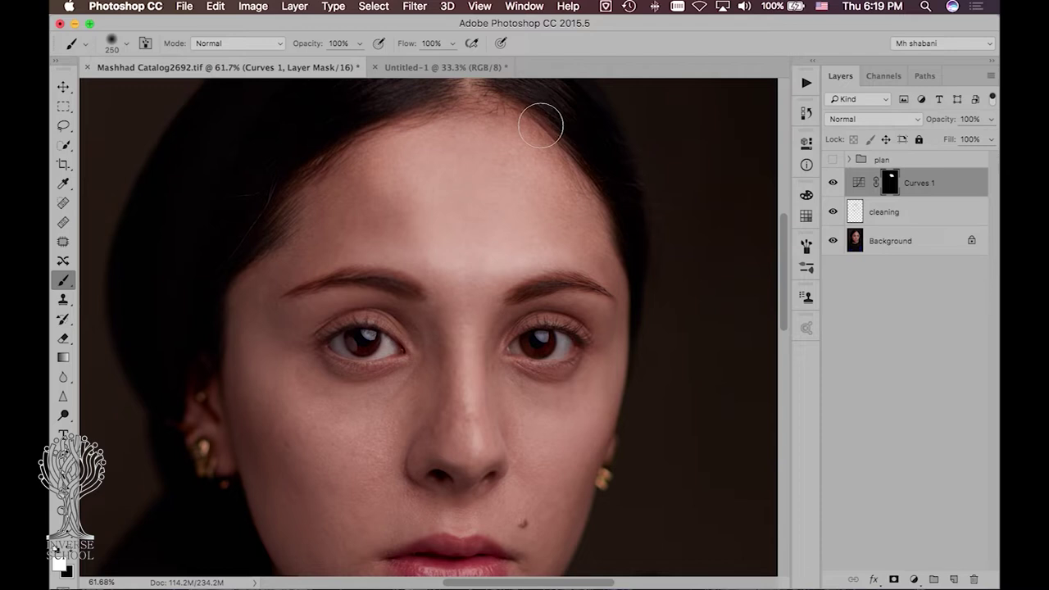
{"action": "key", "text": "BackSpace"}
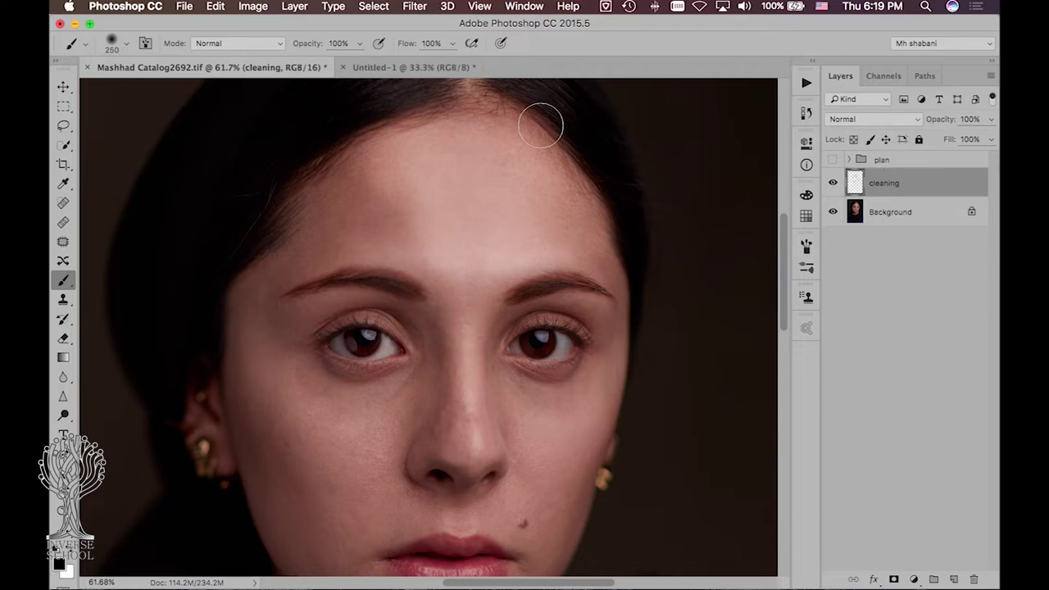
Add a Curves adjustment layer above cleaning that raises input 127 to output 151, and invert its mask to black.
{"action": "left_click", "coordinate": [914, 580]}
{"action": "left_click", "coordinate": [908, 369]}
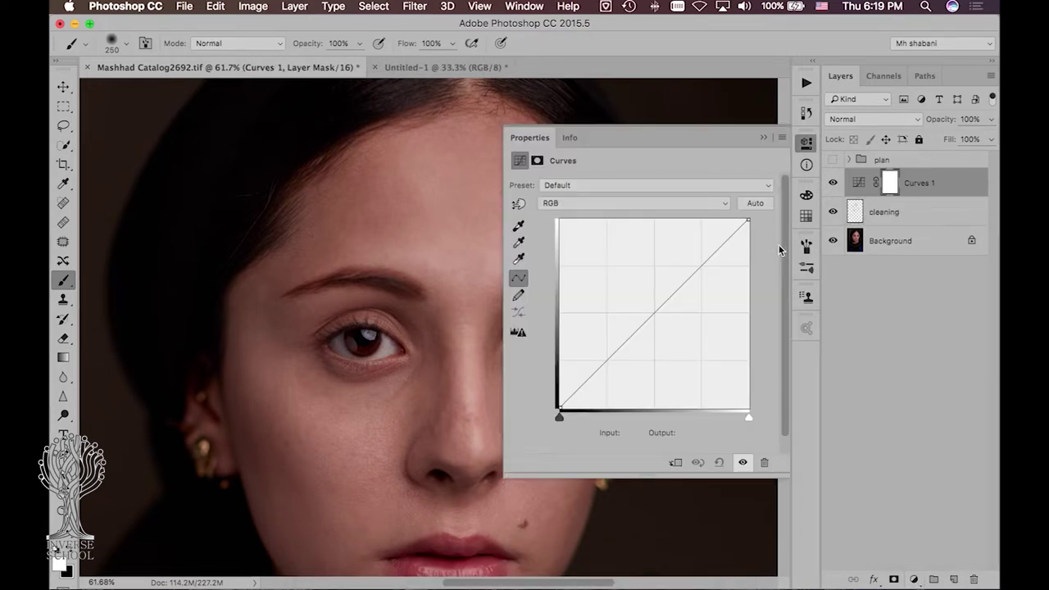
{"action": "left_click_drag", "start_coordinate": [654, 312], "coordinate": [653, 296]}
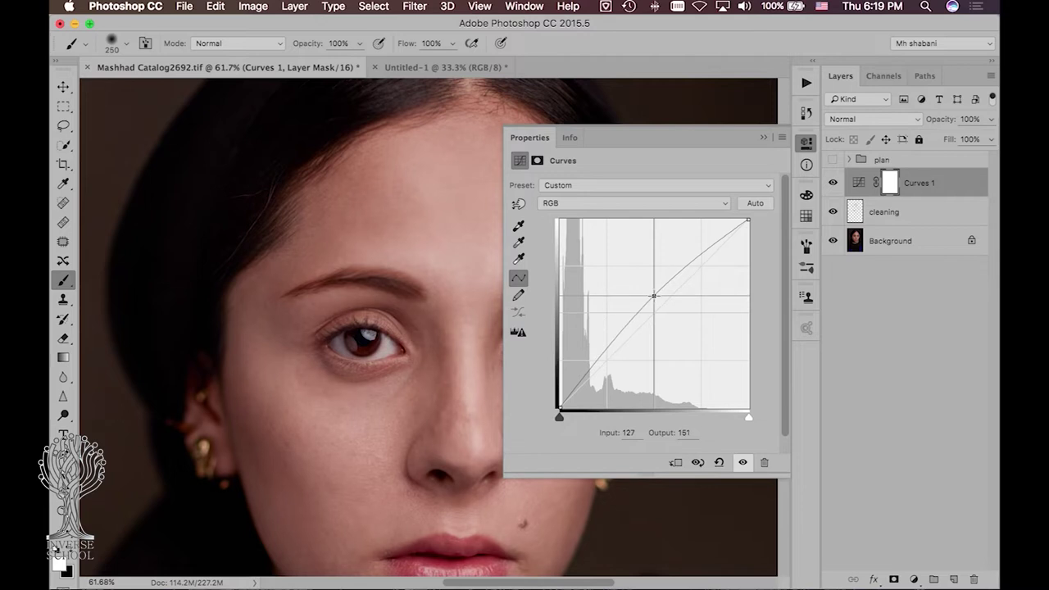
{"action": "left_click", "coordinate": [889, 181]}
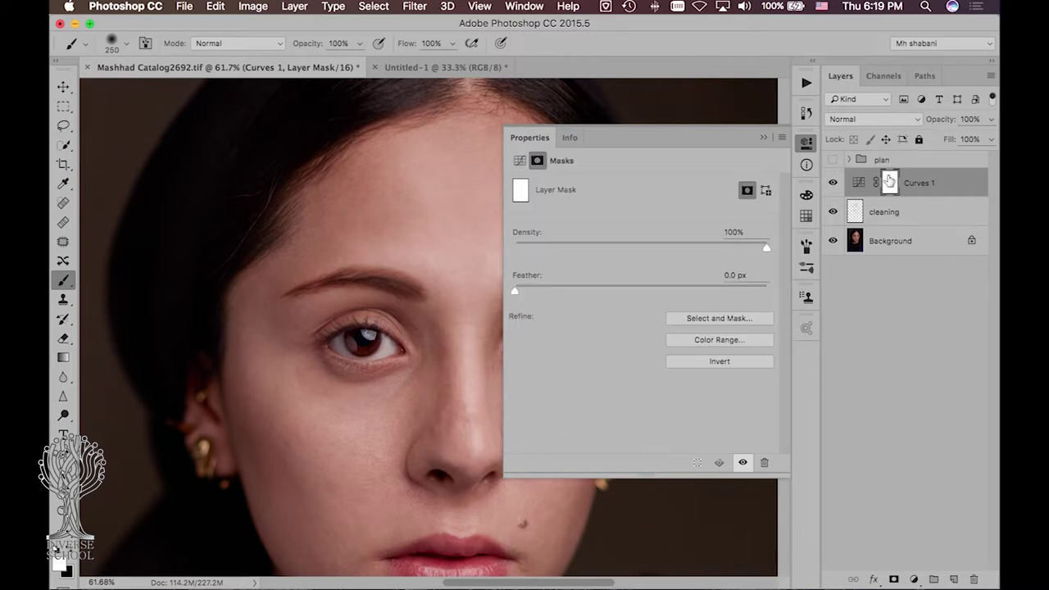
{"action": "key", "text": "ctrl+i"}
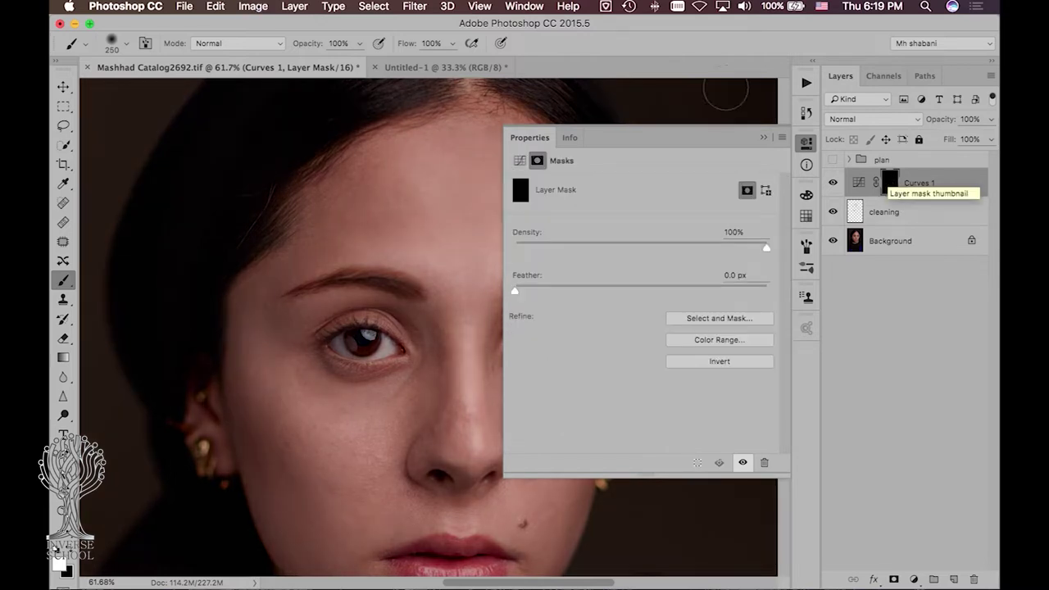
{"action": "left_click", "coordinate": [807, 143]}
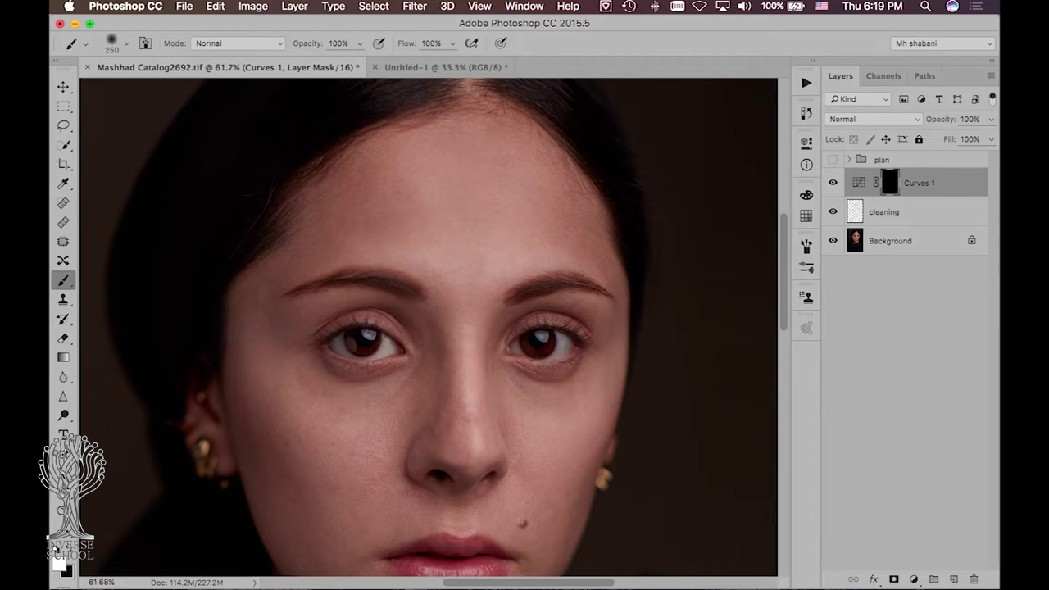
Test the brightening on the forehead with a 125 px brush, painting the mask white and back to black.
{"action": "key", "text": "bracketleft"}
{"action": "mouse_move", "coordinate": [483, 155]}
{"action": "left_mouse_down"}
{"action": "mouse_move", "coordinate": [425, 181]}
{"action": "mouse_move", "coordinate": [491, 190]}
{"action": "mouse_move", "coordinate": [442, 225]}
{"action": "mouse_move", "coordinate": [466, 239]}
{"action": "left_mouse_up"}
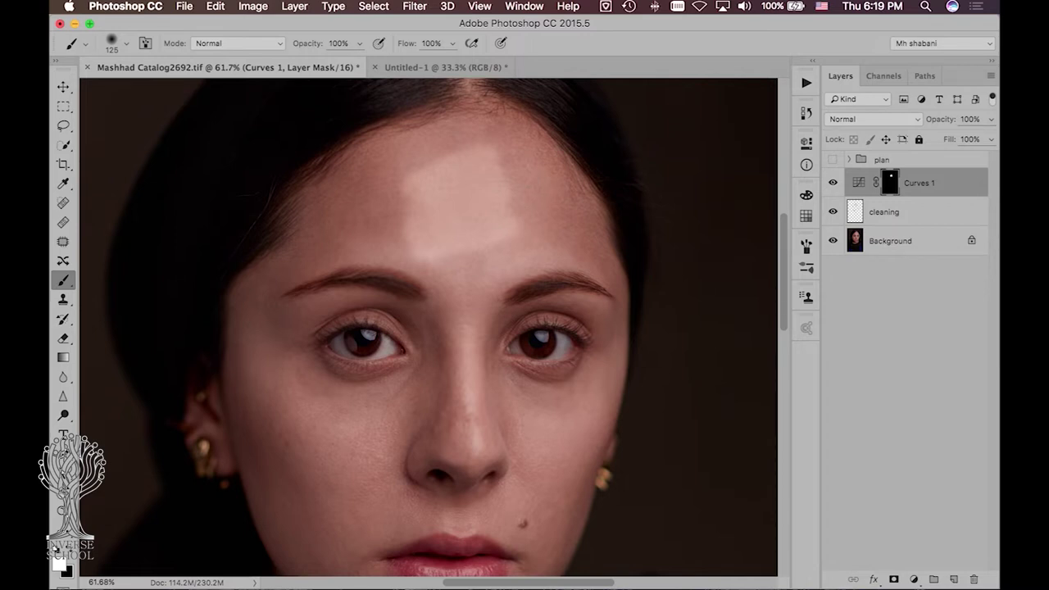
{"action": "key", "text": "x"}
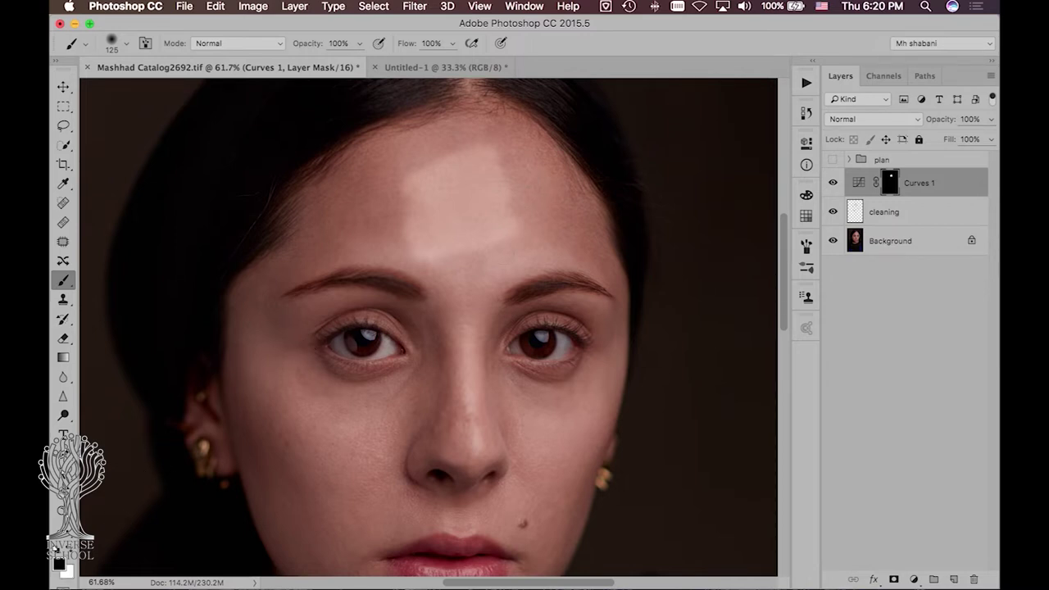
{"action": "mouse_move", "coordinate": [513, 231]}
{"action": "left_mouse_down"}
{"action": "mouse_move", "coordinate": [459, 225]}
{"action": "mouse_move", "coordinate": [435, 168]}
{"action": "left_mouse_up"}
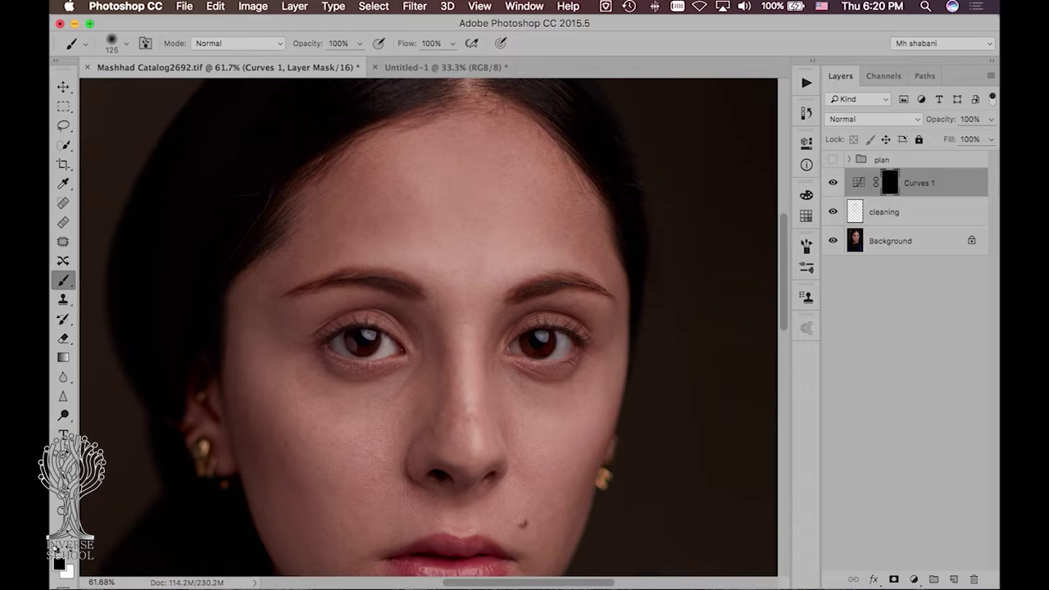
Add a second Curves adjustment layer that lowers input 128 to output 100, and invert its mask to black.
{"action": "left_click", "coordinate": [915, 579]}
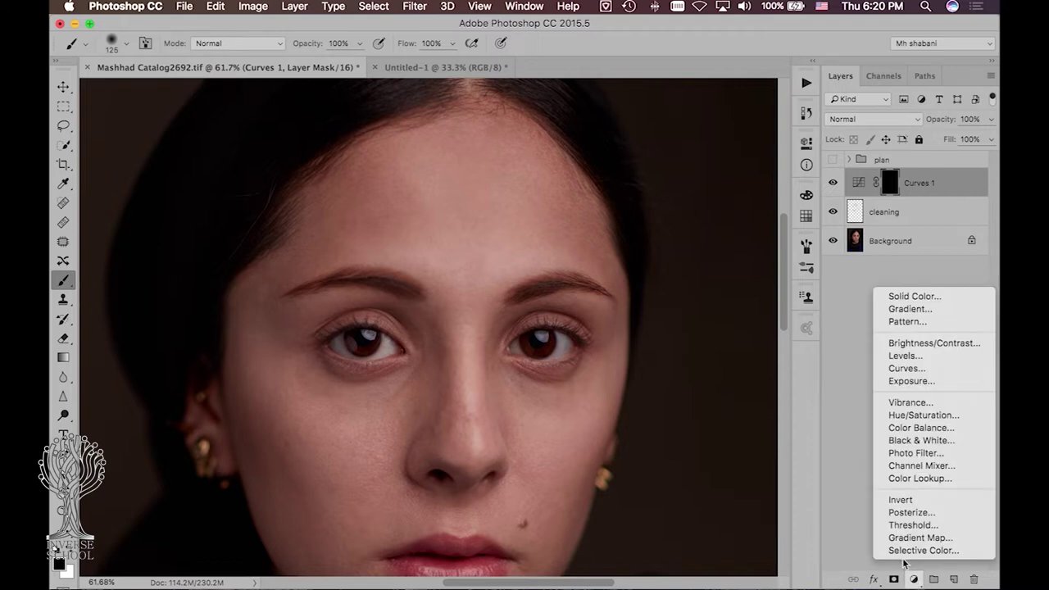
{"action": "left_click", "coordinate": [907, 368]}
{"action": "left_click_drag", "start_coordinate": [654, 314], "coordinate": [654, 333]}
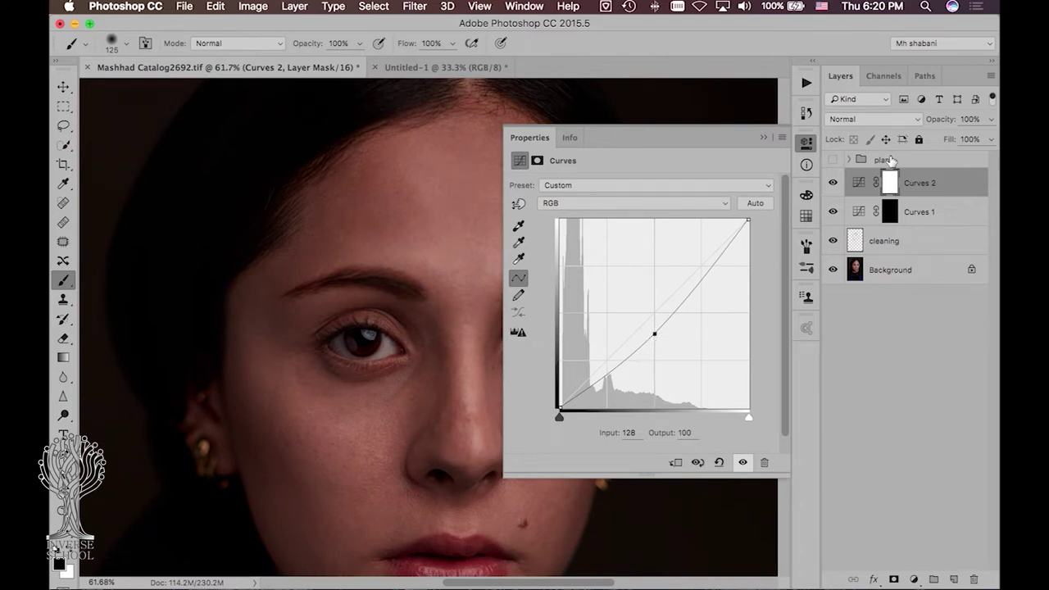
{"action": "key", "text": "super+i"}
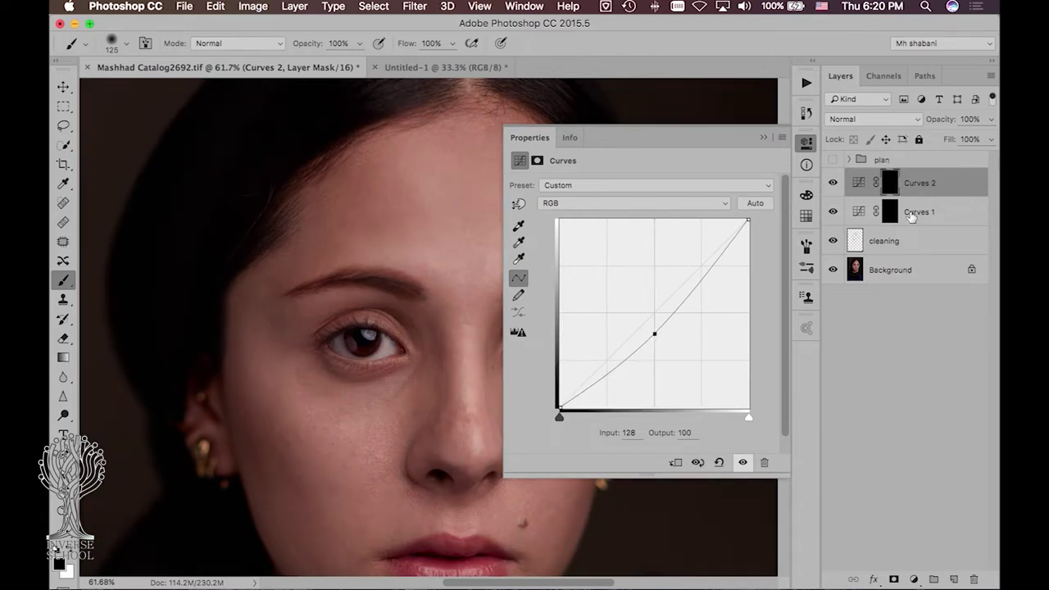
Rename the brightening Curves layer as Dodge and the darkening Curves layer as burn.
{"action": "double_click", "coordinate": [920, 211]}
{"action": "type", "text": "Dodge"}
{"action": "key", "text": "Return"}
{"action": "double_click", "coordinate": [908, 183]}
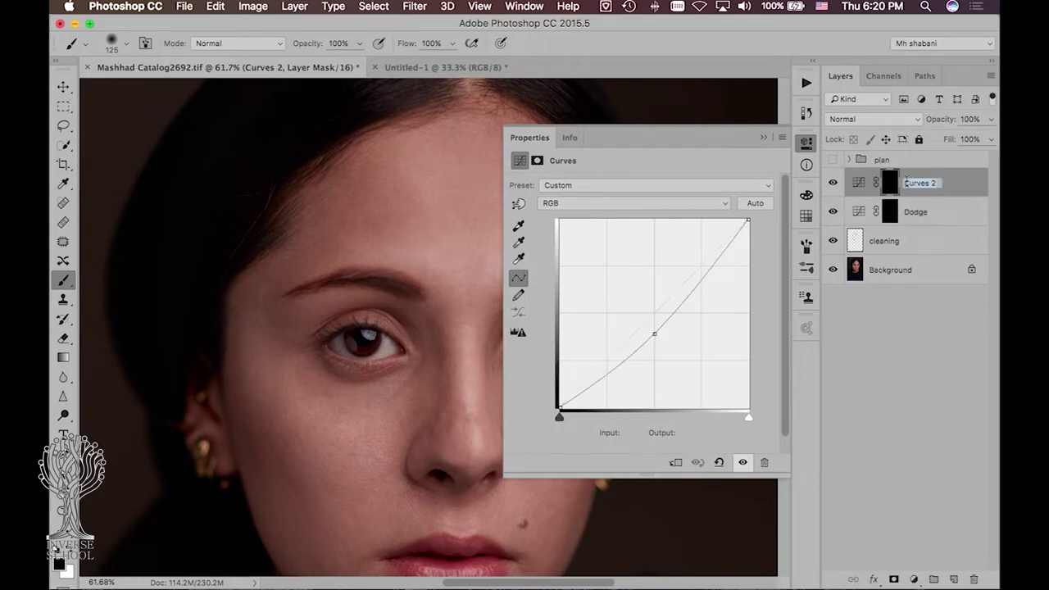
{"action": "type", "text": "B"}
{"action": "key", "text": "Return"}
{"action": "left_click", "coordinate": [806, 142]}
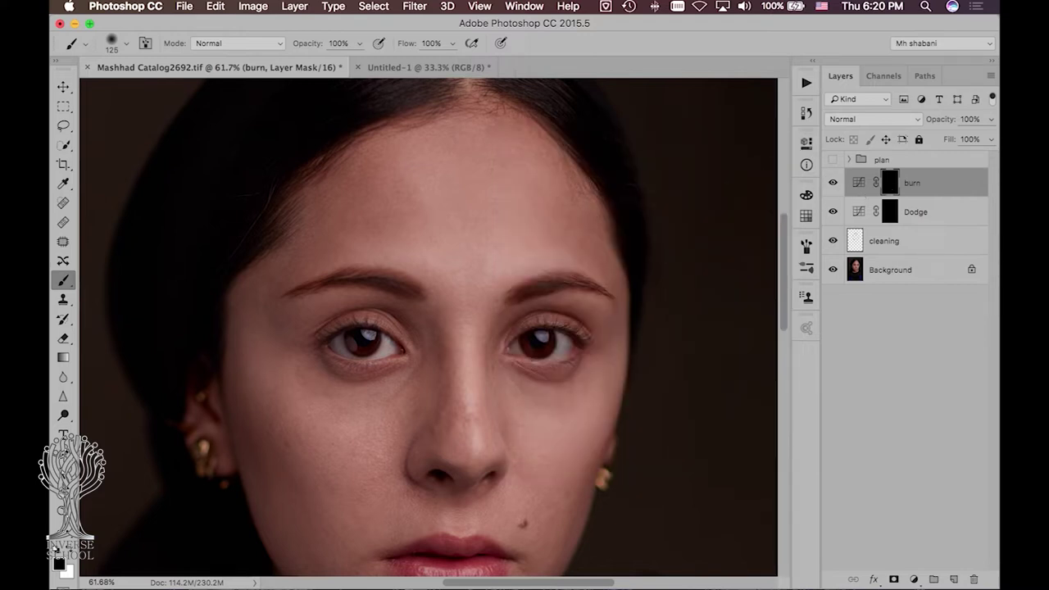
Test a white darkening stroke over the forehead on the burn mask and undo it.
{"action": "key", "text": "x"}
{"action": "mouse_move", "coordinate": [410, 189]}
{"action": "left_mouse_down"}
{"action": "mouse_move", "coordinate": [433, 178]}
{"action": "mouse_move", "coordinate": [462, 240]}
{"action": "mouse_move", "coordinate": [450, 180]}
{"action": "mouse_move", "coordinate": [475, 176]}
{"action": "mouse_move", "coordinate": [490, 238]}
{"action": "left_mouse_up"}
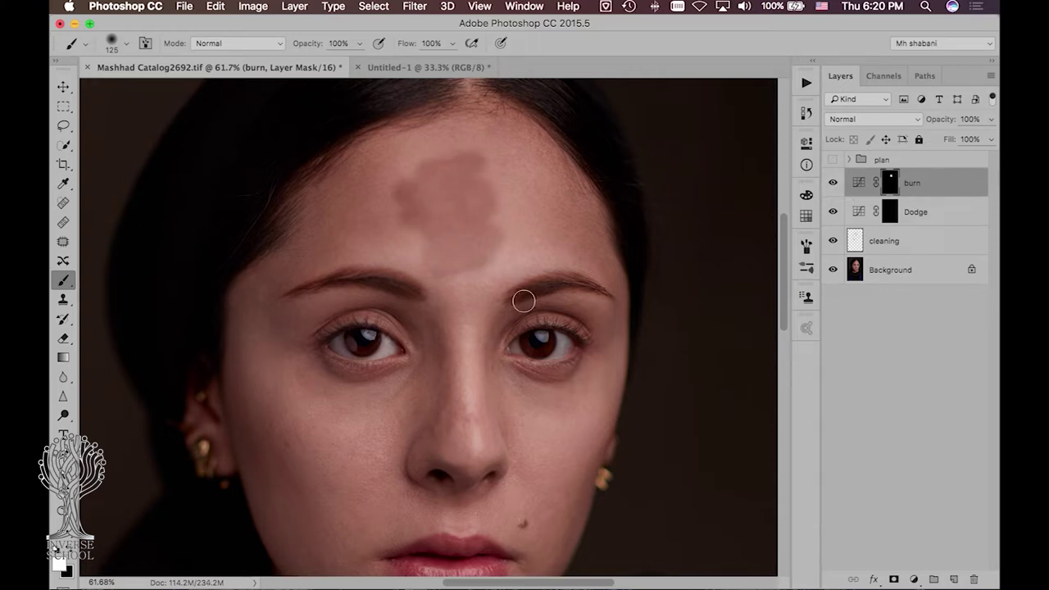
{"action": "key", "text": "super+z"}
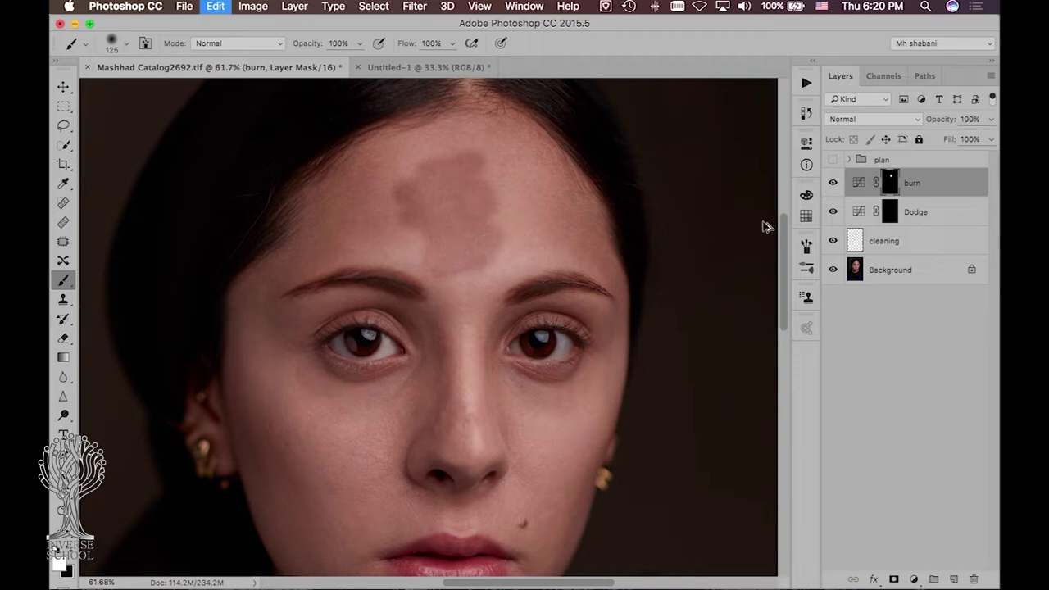
Test a white brightening stroke across the forehead on the Dodge mask and undo it.
{"action": "left_click", "coordinate": [885, 211]}
{"action": "mouse_move", "coordinate": [377, 176]}
{"action": "left_mouse_down"}
{"action": "mouse_move", "coordinate": [443, 164]}
{"action": "mouse_move", "coordinate": [492, 237]}
{"action": "mouse_move", "coordinate": [537, 242]}
{"action": "left_mouse_up"}
{"action": "key", "text": "super+z"}
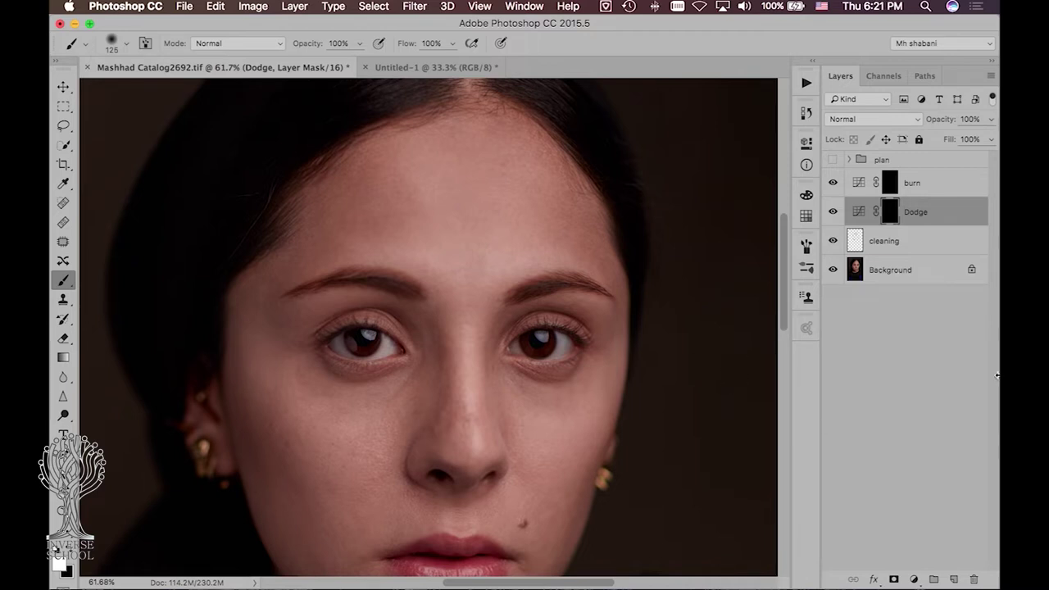
Add a Hue/Saturation adjustment layer with saturation -100 and place it above the burn layer.
{"action": "left_click", "coordinate": [912, 580]}
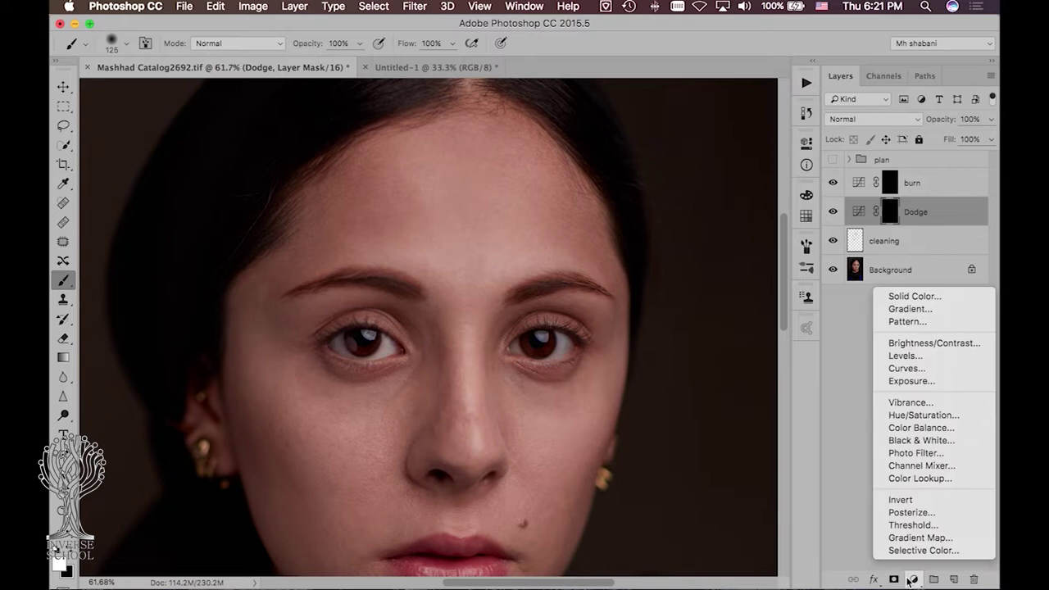
{"action": "left_click", "coordinate": [912, 414]}
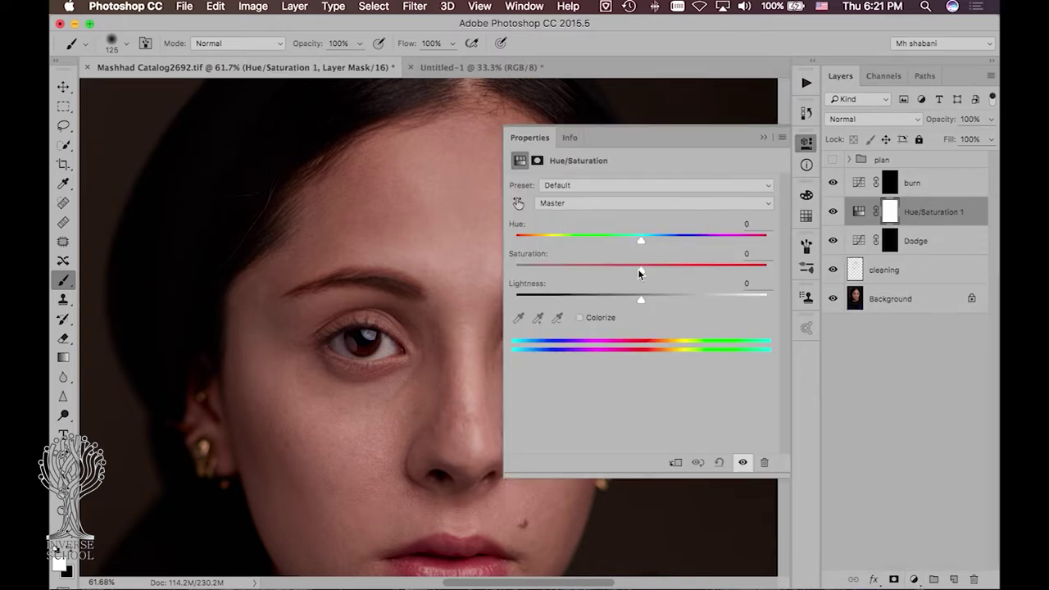
{"action": "left_click_drag", "start_coordinate": [640, 271], "coordinate": [480, 279]}
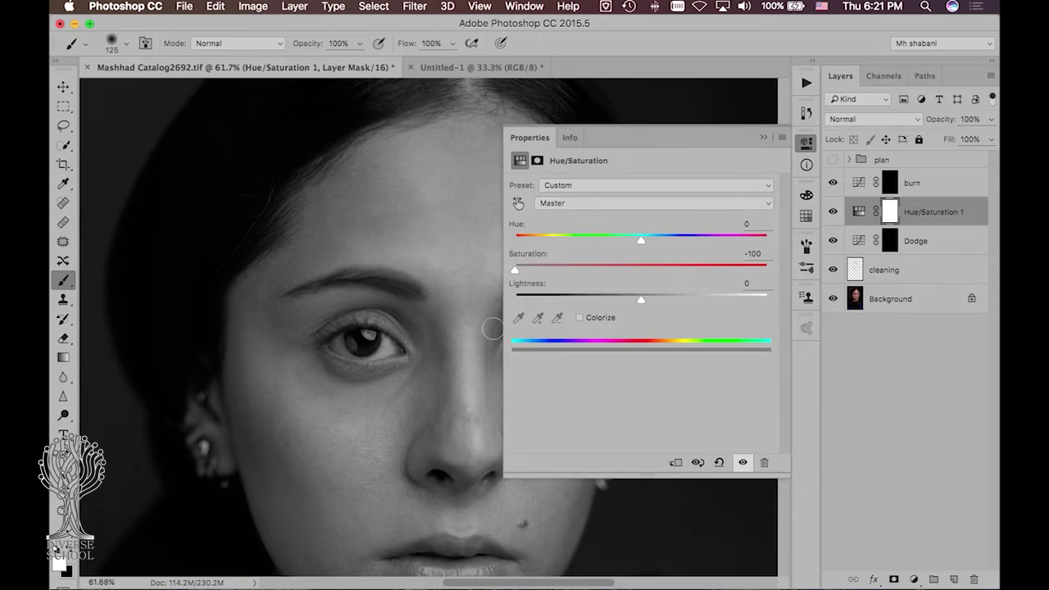
{"action": "key", "text": "super+0"}
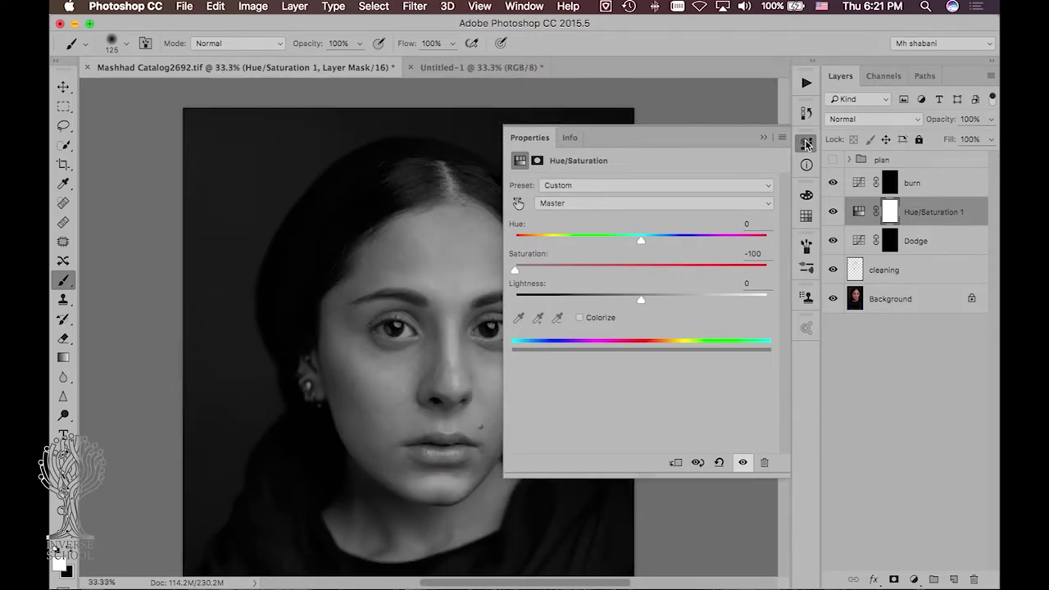
{"action": "left_click", "coordinate": [806, 144]}
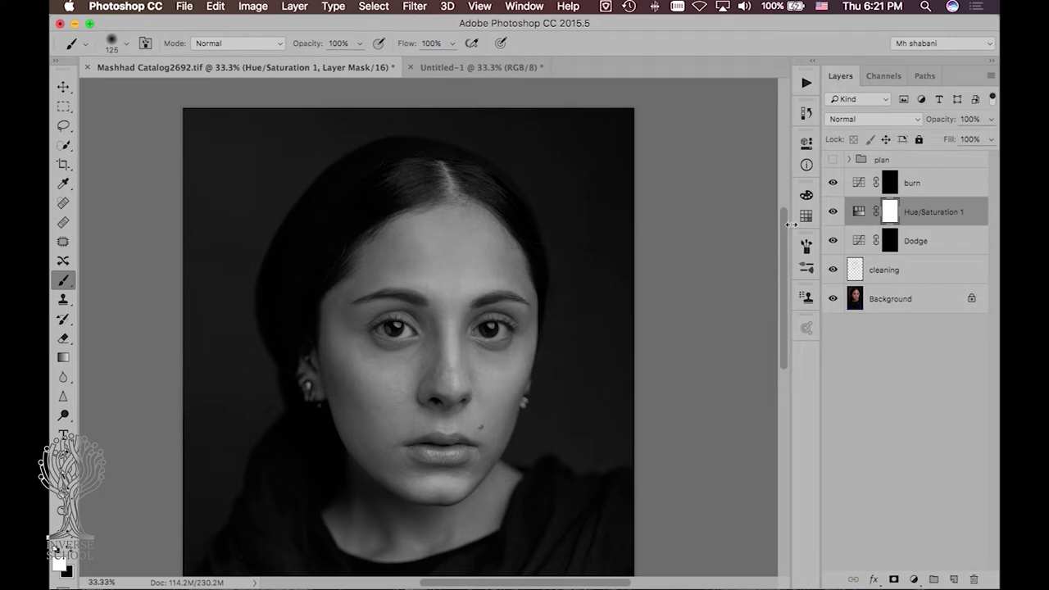
{"action": "left_click_drag", "start_coordinate": [860, 215], "coordinate": [859, 172]}
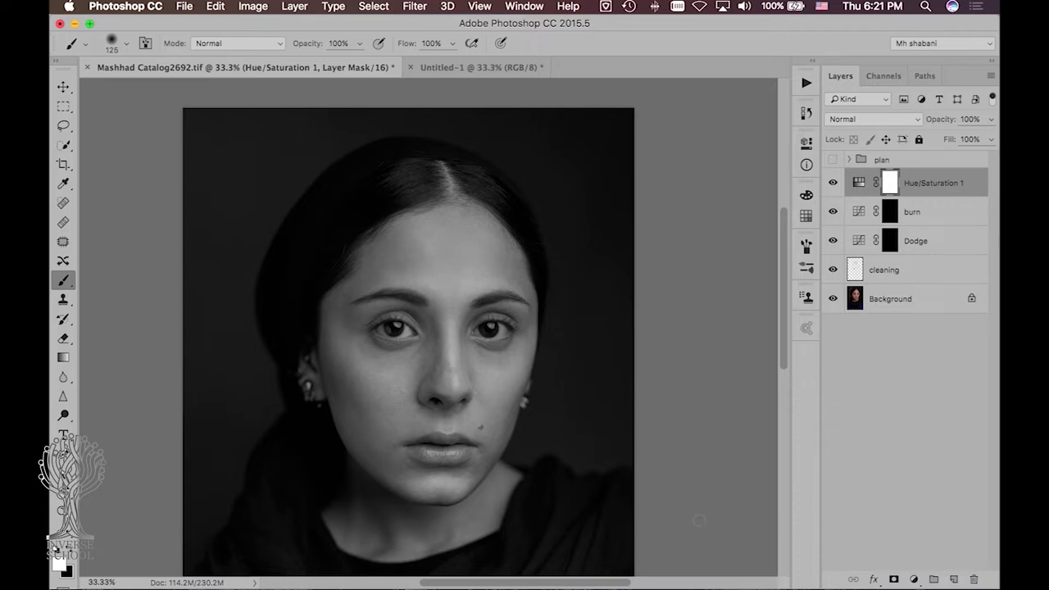
Add a Curves layer above Hue/Saturation 1 lowering input 188 to output 163, and compare the image with it hidden and shown.
{"action": "left_click", "coordinate": [912, 576]}
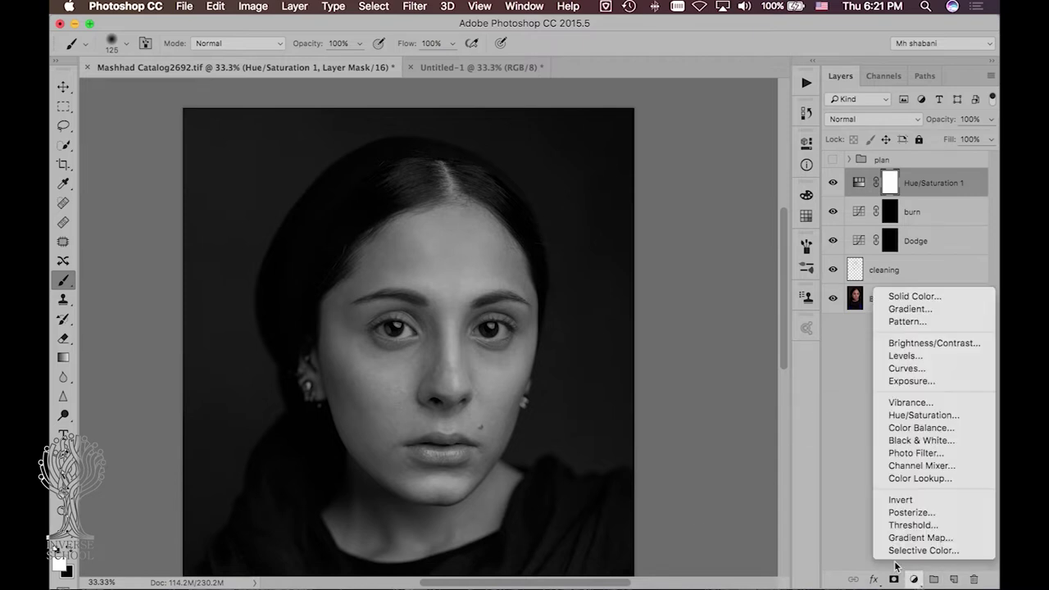
{"action": "left_click", "coordinate": [906, 368]}
{"action": "left_click_drag", "start_coordinate": [703, 263], "coordinate": [699, 287]}
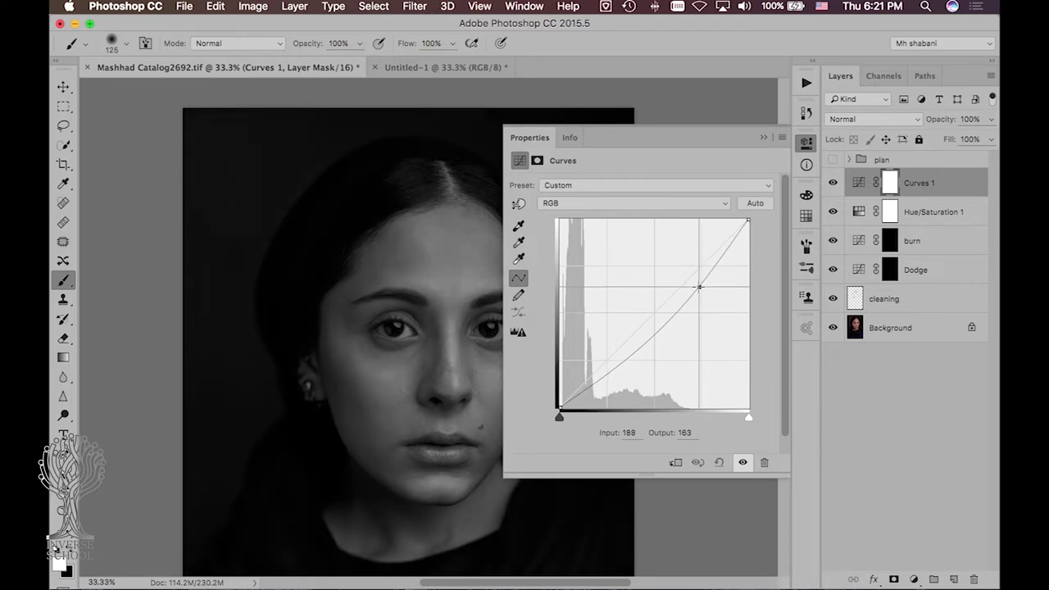
{"action": "left_click", "coordinate": [833, 183]}
{"action": "left_click", "coordinate": [831, 184]}
{"action": "left_click", "coordinate": [825, 185]}
{"action": "left_click", "coordinate": [831, 184]}
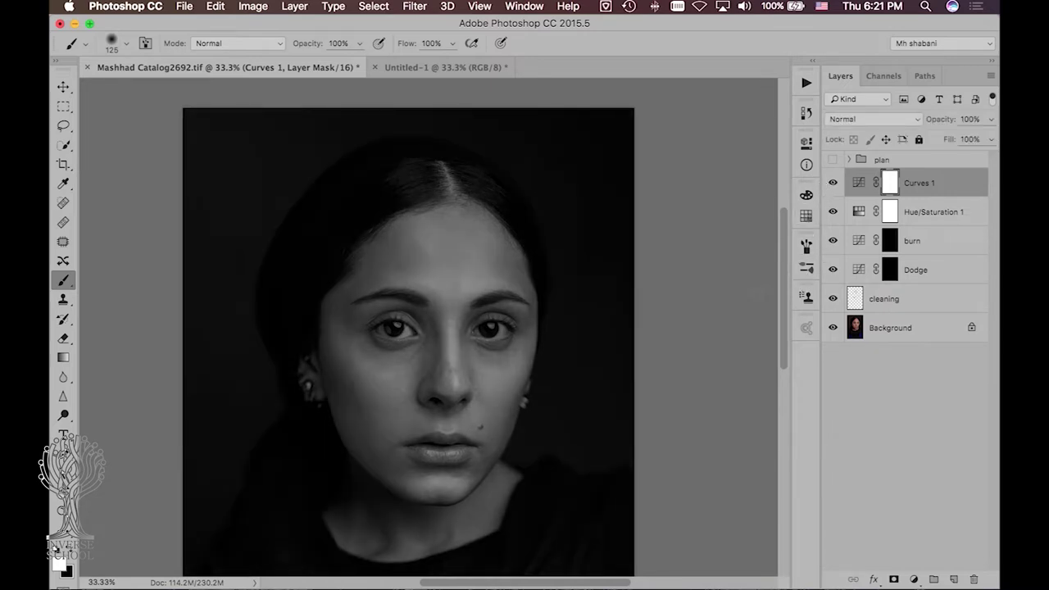
{"action": "left_click", "coordinate": [859, 213]}
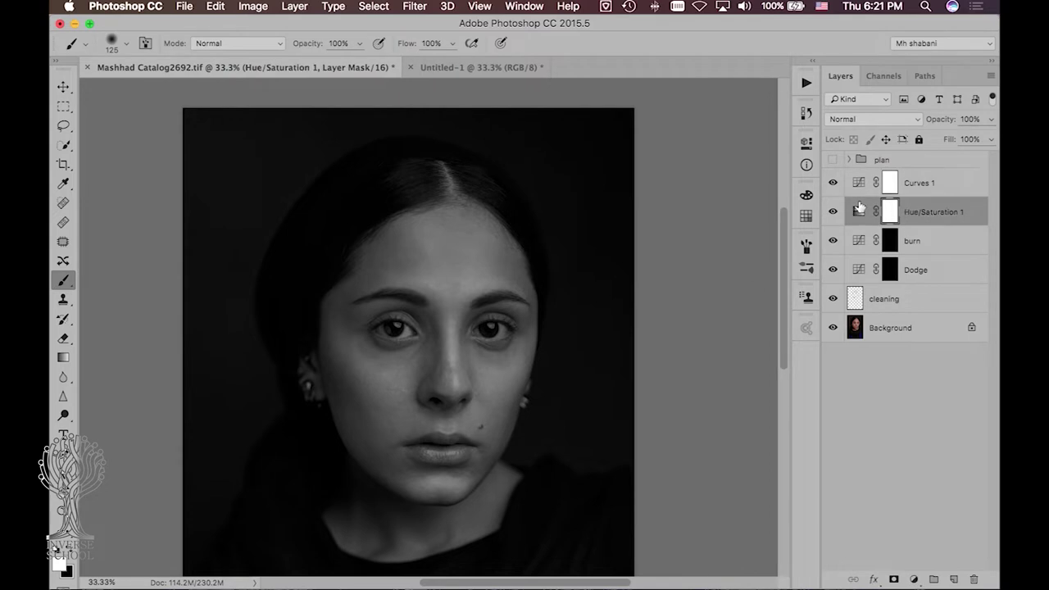
{"action": "left_click", "coordinate": [857, 184]}
{"action": "key", "text": "alt+bracketleft"}
{"action": "left_click", "coordinate": [857, 185]}
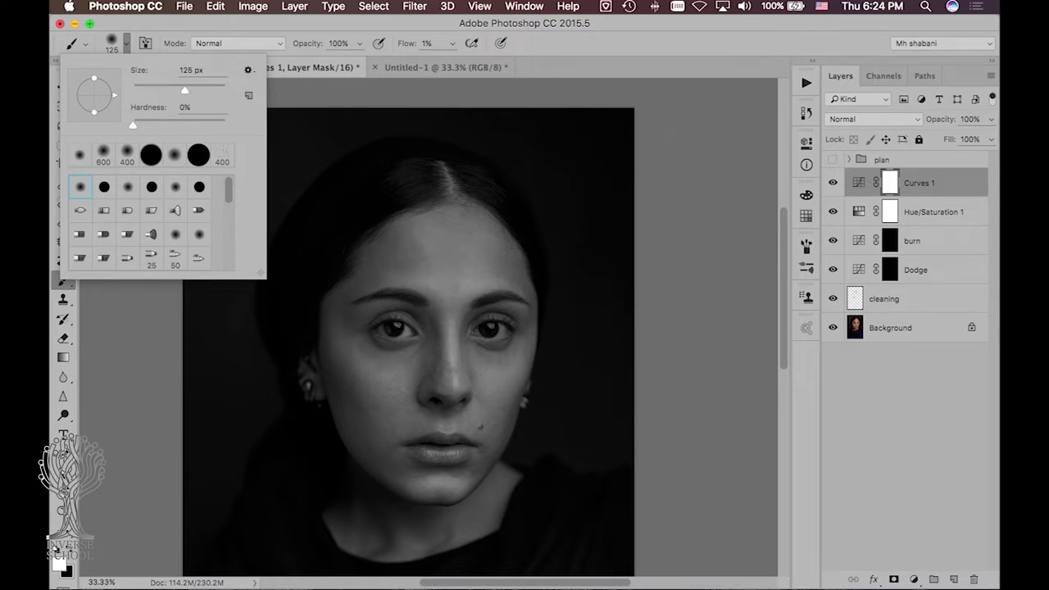
Display the full brush tip settings for the soft round 125 px brush.
{"action": "key", "text": "Return"}
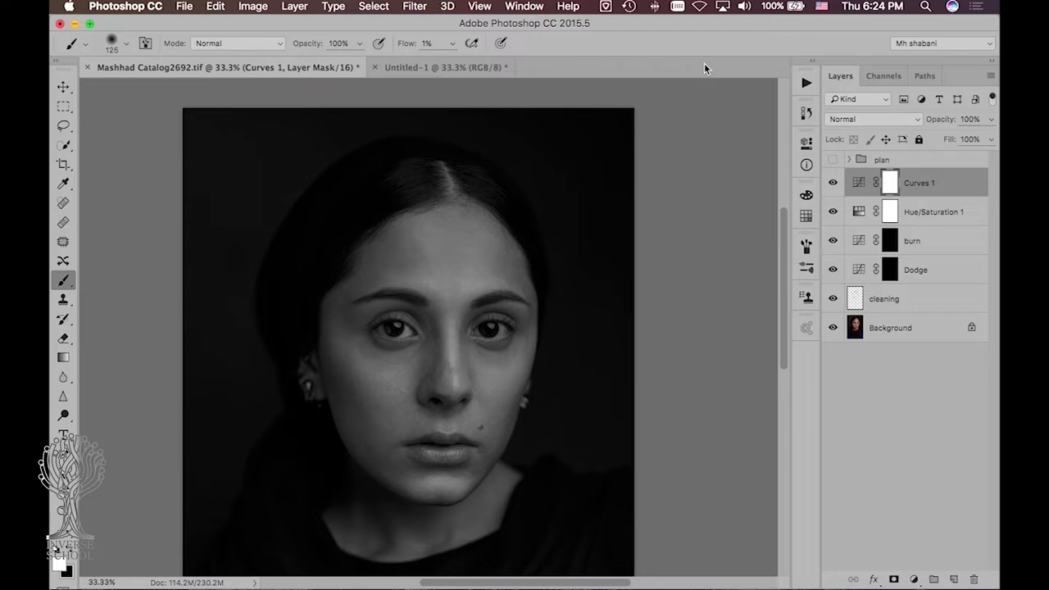
{"action": "key", "text": "shift+BackSpace"}
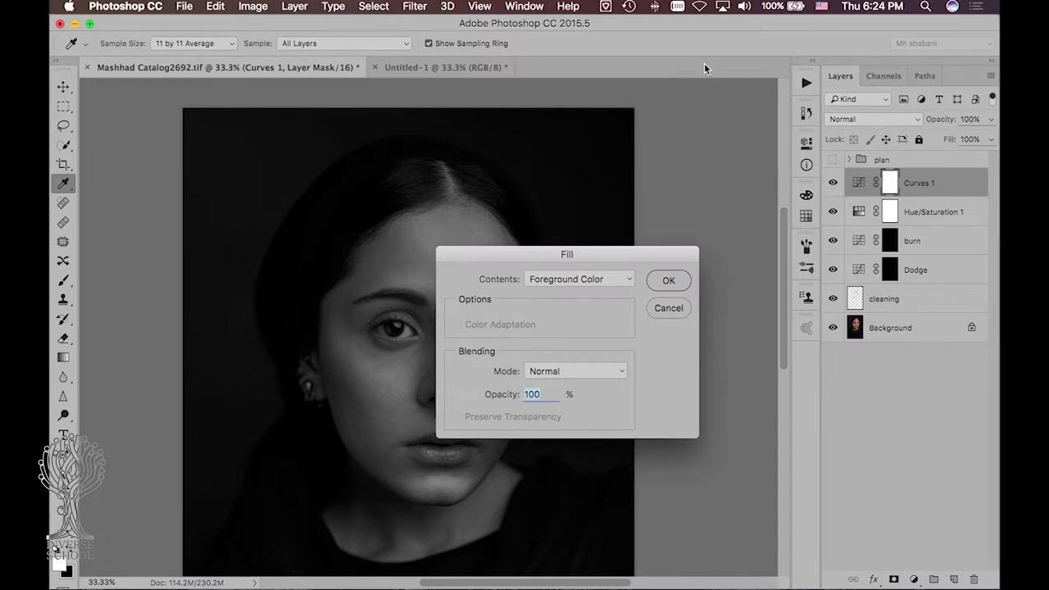
{"action": "key", "text": "Return"}
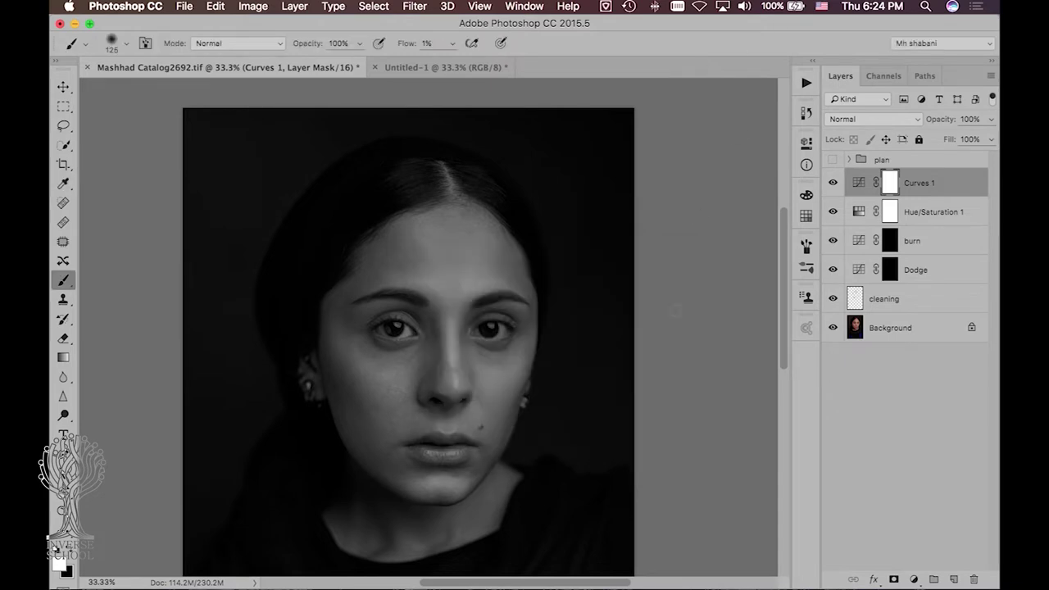
{"action": "key", "text": "F5"}
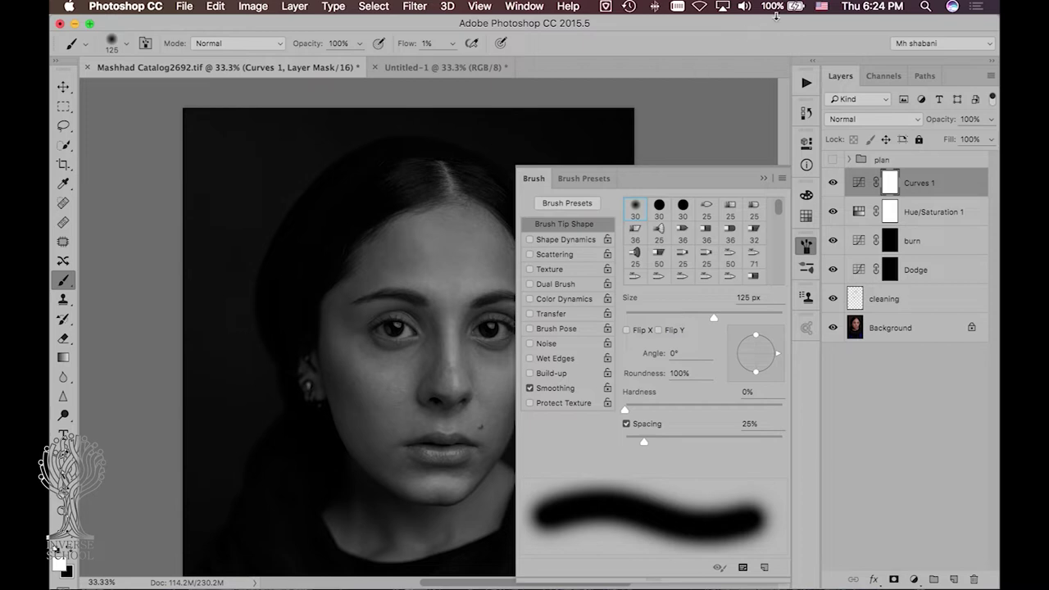
Close the brush tip settings and check the brush's size and hardness in the preset picker.
{"action": "left_click", "coordinate": [806, 248]}
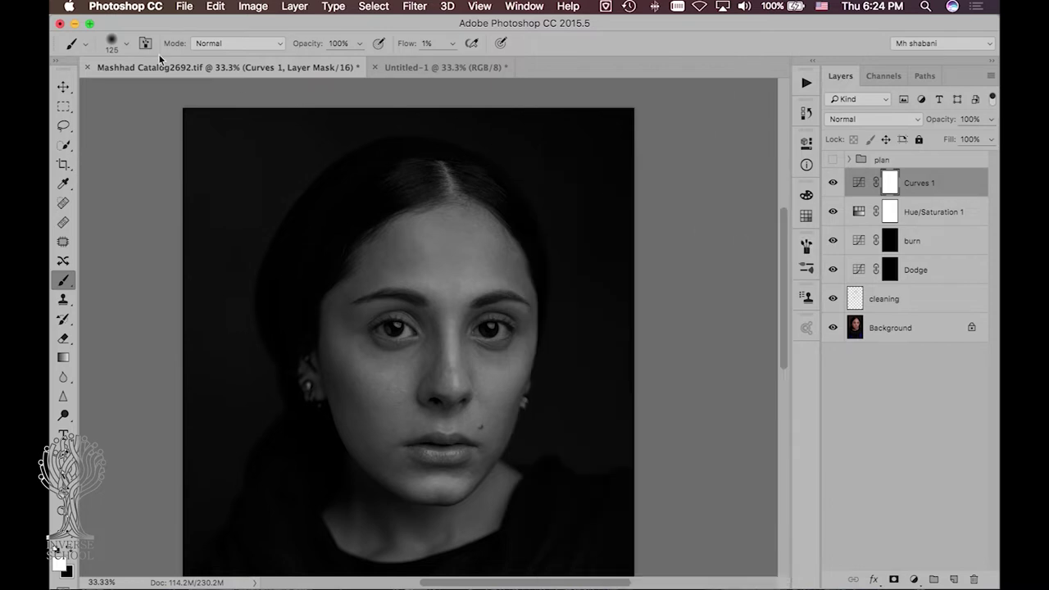
{"action": "left_click", "coordinate": [126, 43]}
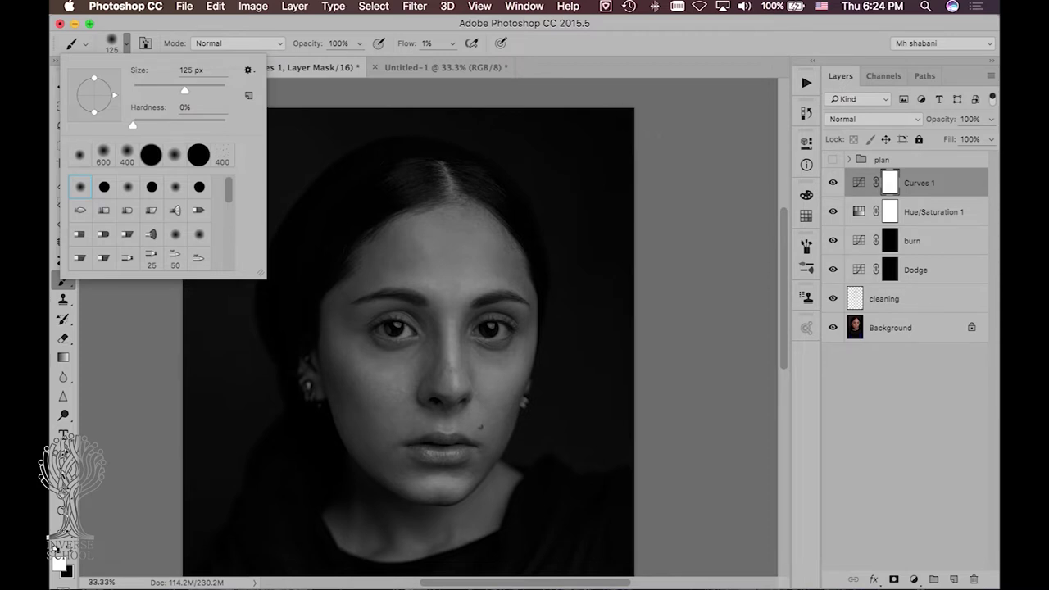
{"action": "key", "text": "Return"}
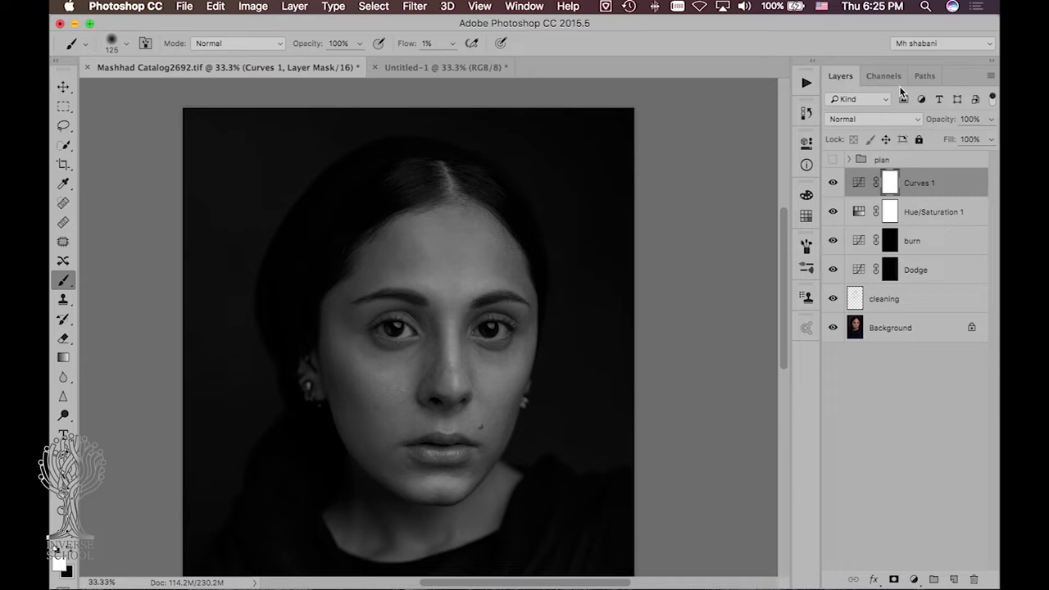
Examine the face's light and dark patches from the overall view and the forehead skin texture at high magnification.
{"action": "key", "text": "super+1"}
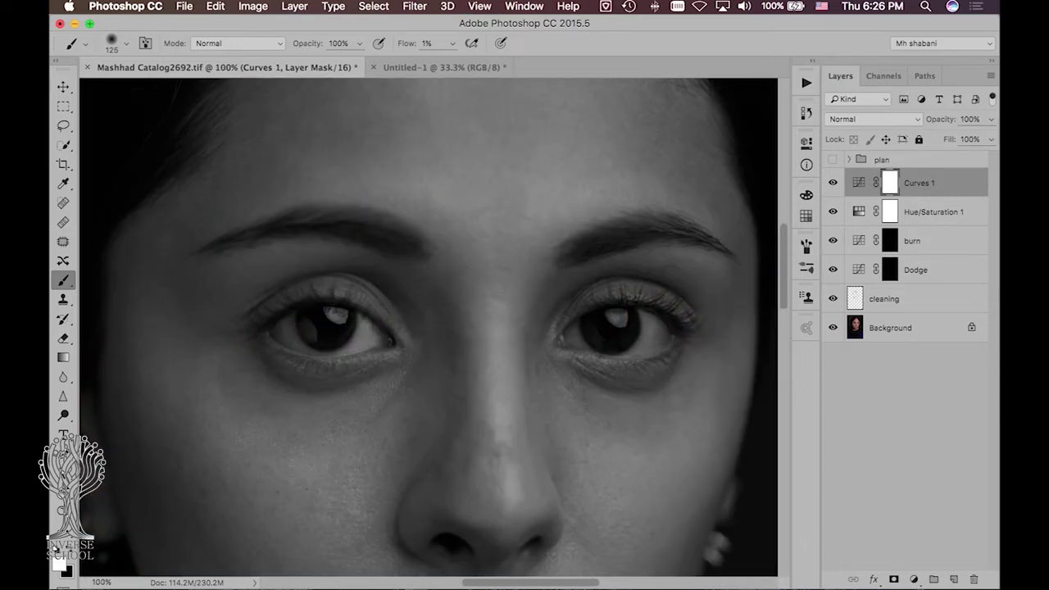
{"action": "key", "text": "z"}
{"action": "left_click_drag", "start_coordinate": [562, 213], "coordinate": [501, 237]}
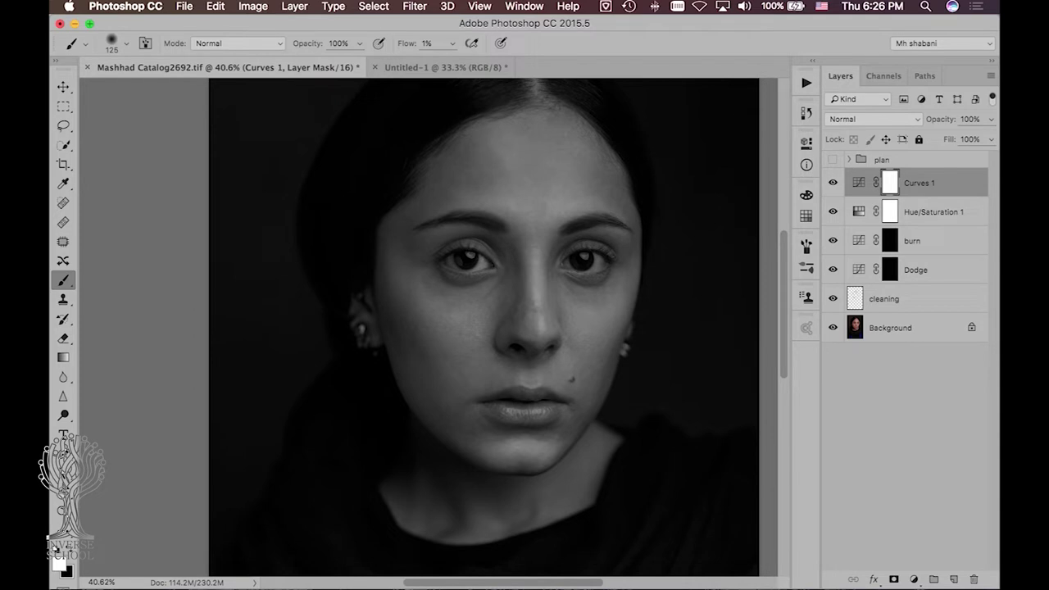
{"action": "key", "text": "z"}
{"action": "left_click_drag", "start_coordinate": [503, 156], "coordinate": [635, 150]}
{"action": "key", "text": "b"}
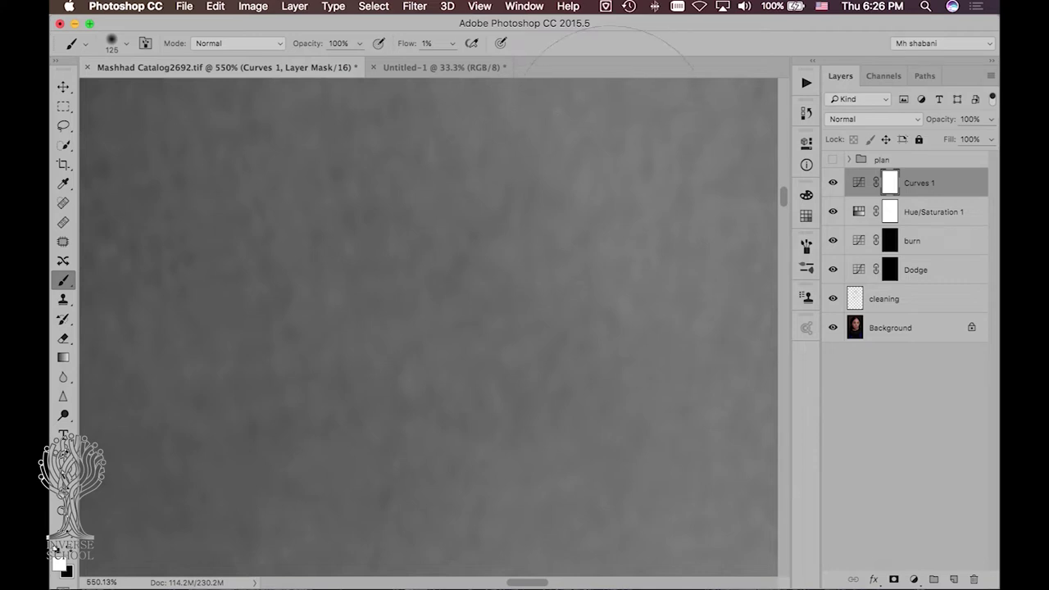
{"action": "key", "text": "z"}
{"action": "mouse_move", "coordinate": [524, 209]}
{"action": "left_mouse_down"}
{"action": "mouse_move", "coordinate": [402, 209]}
{"action": "mouse_move", "coordinate": [351, 230]}
{"action": "mouse_move", "coordinate": [397, 241]}
{"action": "left_mouse_up"}
{"action": "key", "text": "b"}
{"action": "scroll", "coordinate": [508, 227], "scroll_direction": "down", "scroll_amount": 3}
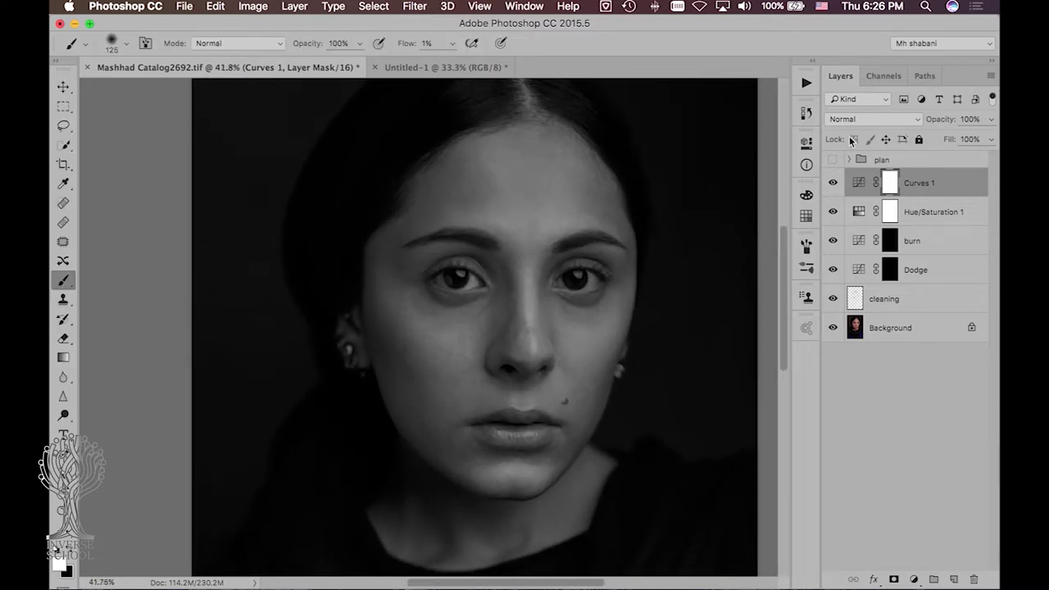
Target the Dodge layer's mask and brighten dark patches on the face with a 40 px brush.
{"action": "left_click", "coordinate": [890, 269]}
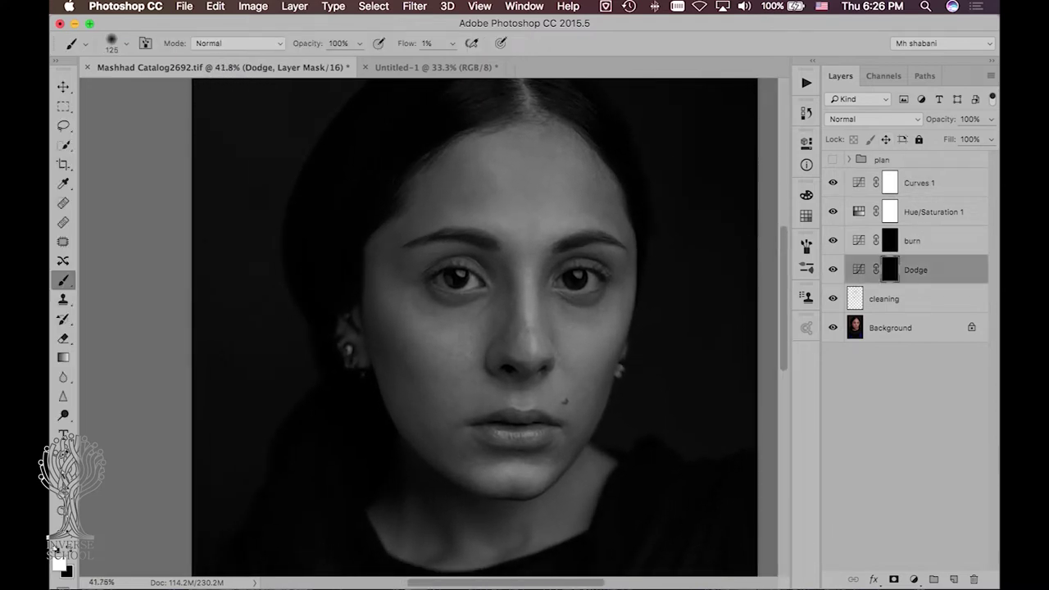
{"action": "key", "text": "bracketleft"}
{"action": "key", "text": "bracketleft"}
{"action": "key", "text": "bracketleft"}
{"action": "key", "text": "bracketleft"}
{"action": "key", "text": "bracketleft"}
Compare the portrait with the Dodge layer hidden and shown, leaving it shown.
{"action": "left_click", "coordinate": [833, 268]}
{"action": "left_click", "coordinate": [825, 268]}
{"action": "left_click", "coordinate": [825, 268]}
{"action": "left_click", "coordinate": [825, 268]}
{"action": "left_click", "coordinate": [825, 268]}
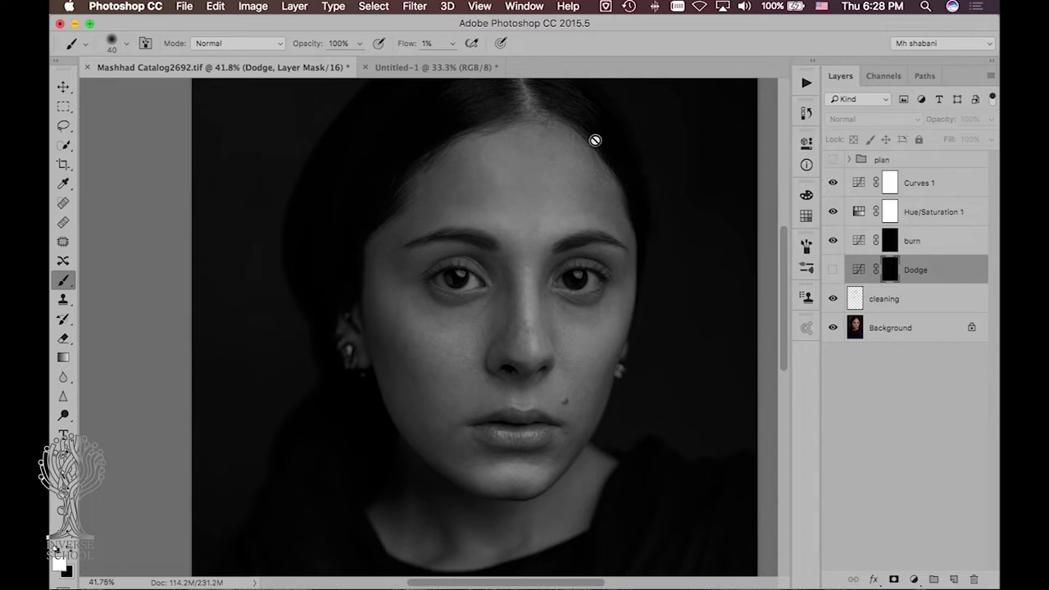
{"action": "left_click", "coordinate": [833, 269]}
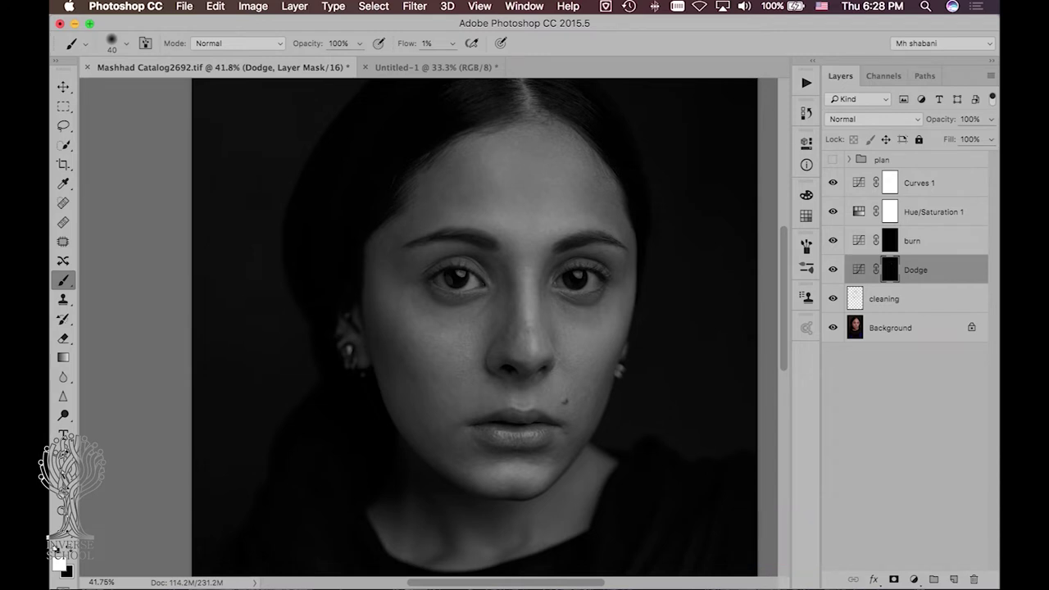
Darken the bright skin below the eye on the burn mask with a 45 px brush at 22% opacity, and compare the layer hidden and shown.
{"action": "left_click", "coordinate": [890, 240]}
{"action": "key", "text": "2"}
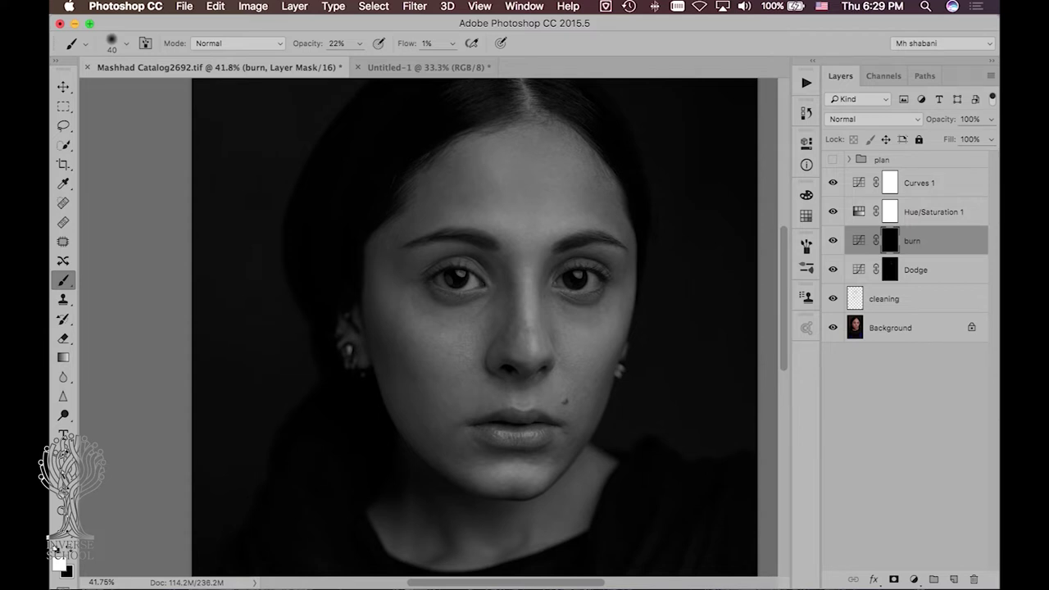
{"action": "left_click_drag", "start_coordinate": [492, 311], "coordinate": [513, 309]}
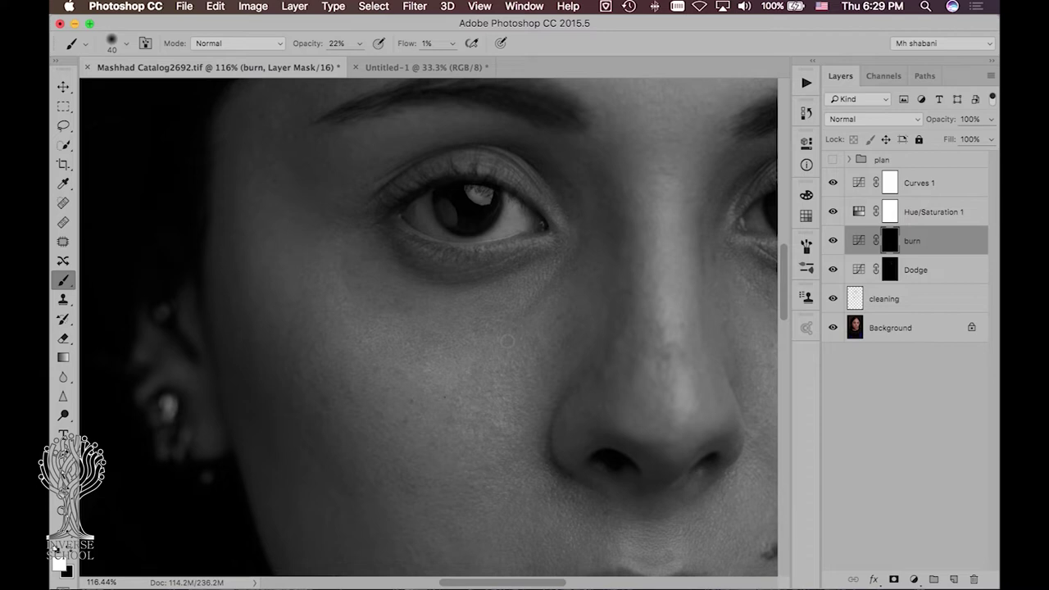
{"action": "left_click", "coordinate": [895, 270]}
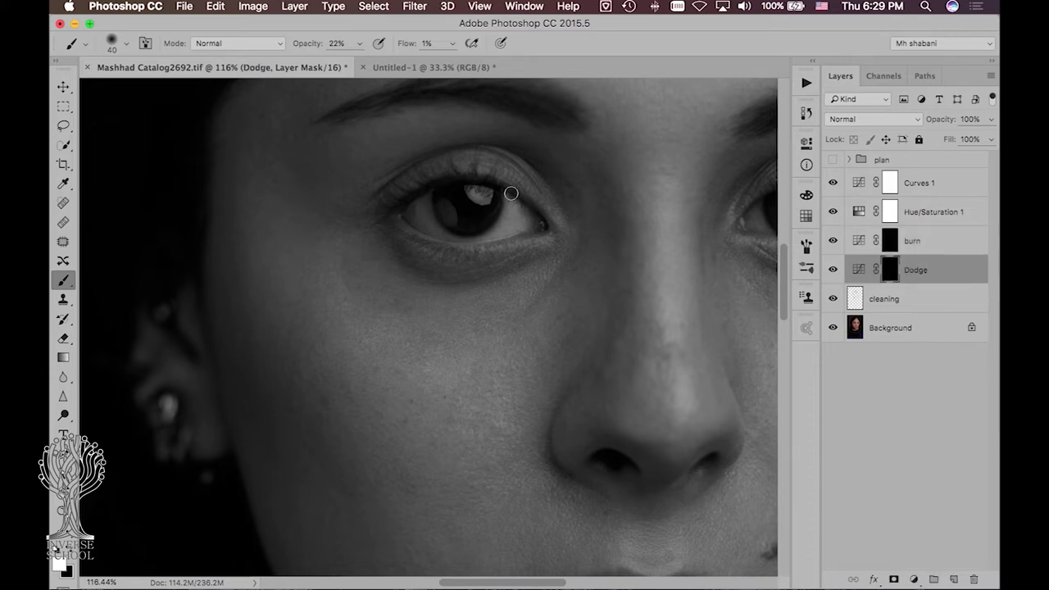
{"action": "key", "text": "bracketleft"}
{"action": "left_click", "coordinate": [897, 241]}
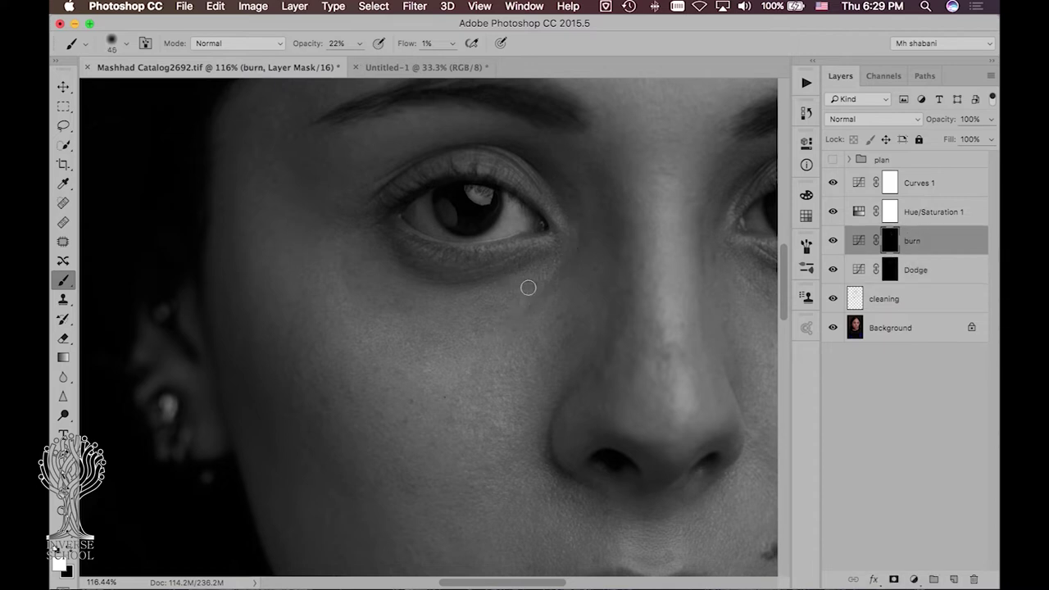
{"action": "mouse_move", "coordinate": [545, 313]}
{"action": "left_mouse_down"}
{"action": "mouse_move", "coordinate": [512, 349]}
{"action": "mouse_move", "coordinate": [553, 315]}
{"action": "mouse_move", "coordinate": [529, 318]}
{"action": "mouse_move", "coordinate": [528, 293]}
{"action": "mouse_move", "coordinate": [490, 323]}
{"action": "left_mouse_up"}
{"action": "left_click", "coordinate": [833, 241]}
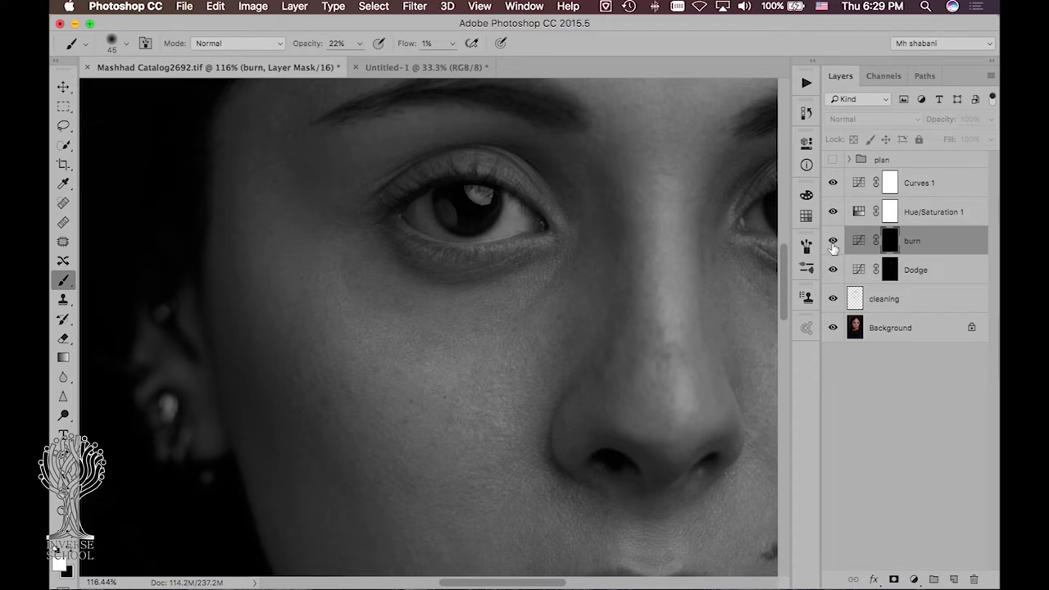
{"action": "left_click", "coordinate": [833, 246]}
Brighten the dark crease below the inner eye corner on the Dodge mask with a 30 px brush.
{"action": "left_click", "coordinate": [885, 274]}
{"action": "key", "text": "bracketleft"}
{"action": "key", "text": "bracketleft"}
{"action": "left_click_drag", "start_coordinate": [542, 299], "coordinate": [573, 261]}
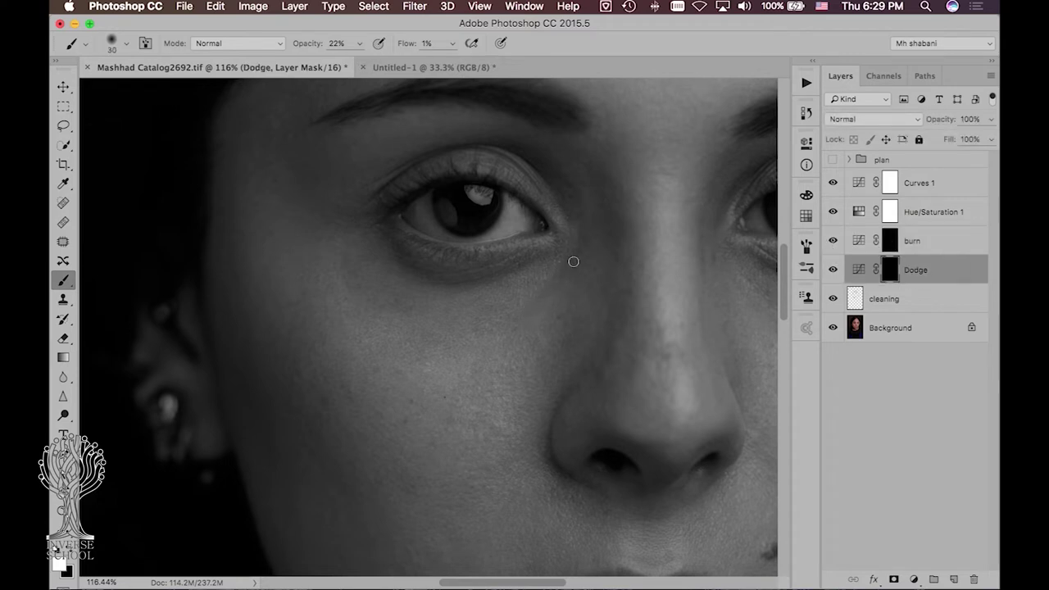
Brighten the under-eye crease further with a 25 px brush at 100% opacity, and compare the Dodge layer hidden and shown.
{"action": "key", "text": "bracketleft"}
{"action": "left_click_drag", "start_coordinate": [299, 49], "coordinate": [459, 37]}
{"action": "mouse_move", "coordinate": [546, 278]}
{"action": "left_mouse_down"}
{"action": "mouse_move", "coordinate": [533, 304]}
{"action": "mouse_move", "coordinate": [565, 255]}
{"action": "mouse_move", "coordinate": [551, 294]}
{"action": "left_mouse_up"}
{"action": "left_click", "coordinate": [833, 270]}
{"action": "left_click", "coordinate": [833, 270]}
Continue brightening dark patches across the face on the Dodge mask, enlarging the brush to 60 px.
{"action": "scroll", "coordinate": [651, 210], "scroll_direction": "right", "scroll_amount": 5}
{"action": "scroll", "coordinate": [609, 206], "scroll_direction": "down", "scroll_amount": 2}
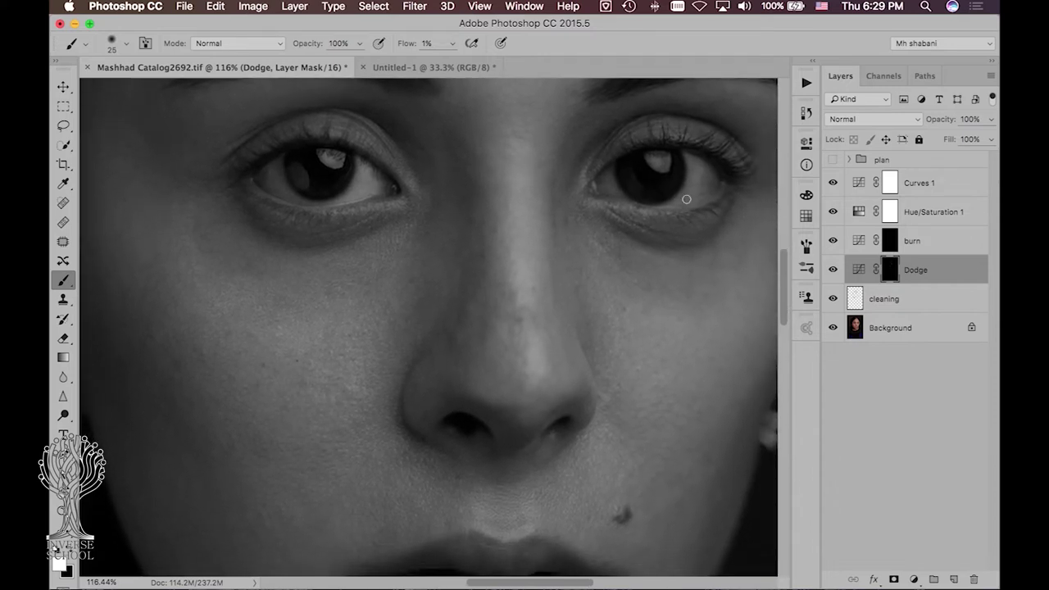
{"action": "key", "text": "bracketright"}
{"action": "key", "text": "bracketright"}
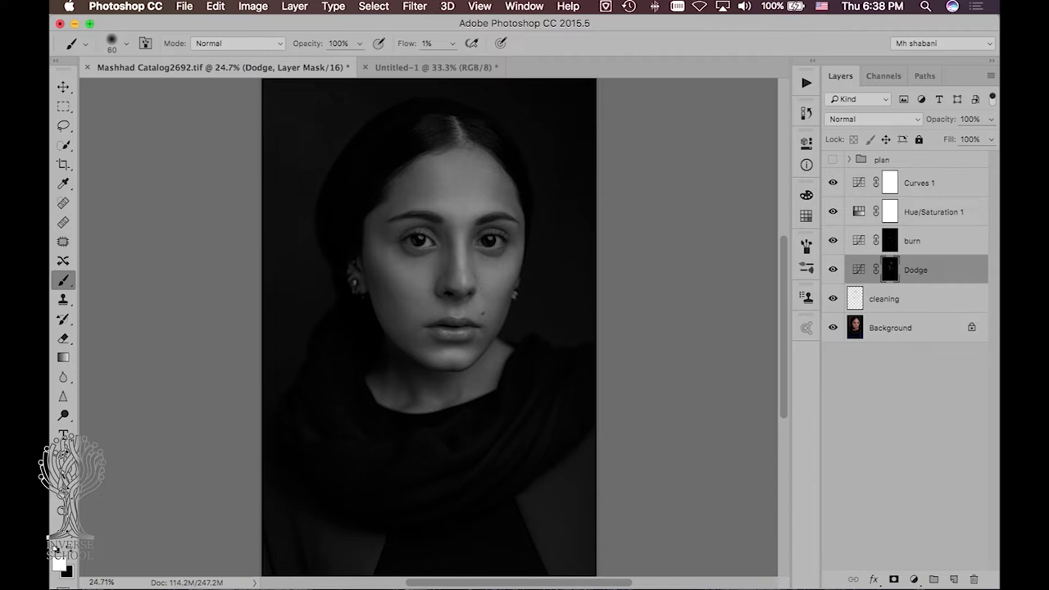
Darken overly bright areas of the face on the burn mask with an 80 px and a 70 px brush, alternating with the Dodge mask.
{"action": "key", "text": "bracketright"}
{"action": "key", "text": "bracketright"}
{"action": "left_click", "coordinate": [893, 245]}
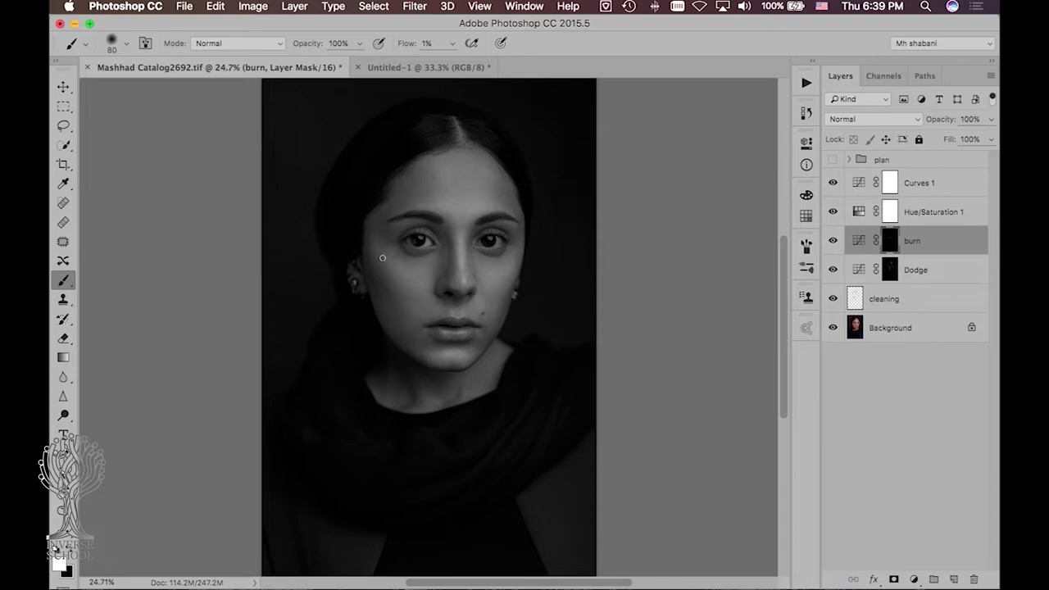
{"action": "key", "text": "bracketleft"}
{"action": "left_click", "coordinate": [891, 270]}
{"action": "left_click", "coordinate": [890, 237]}
{"action": "key", "text": "z"}
{"action": "mouse_move", "coordinate": [486, 343]}
{"action": "left_mouse_down"}
{"action": "mouse_move", "coordinate": [553, 328]}
{"action": "mouse_move", "coordinate": [466, 370]}
{"action": "mouse_move", "coordinate": [529, 353]}
{"action": "left_mouse_up"}
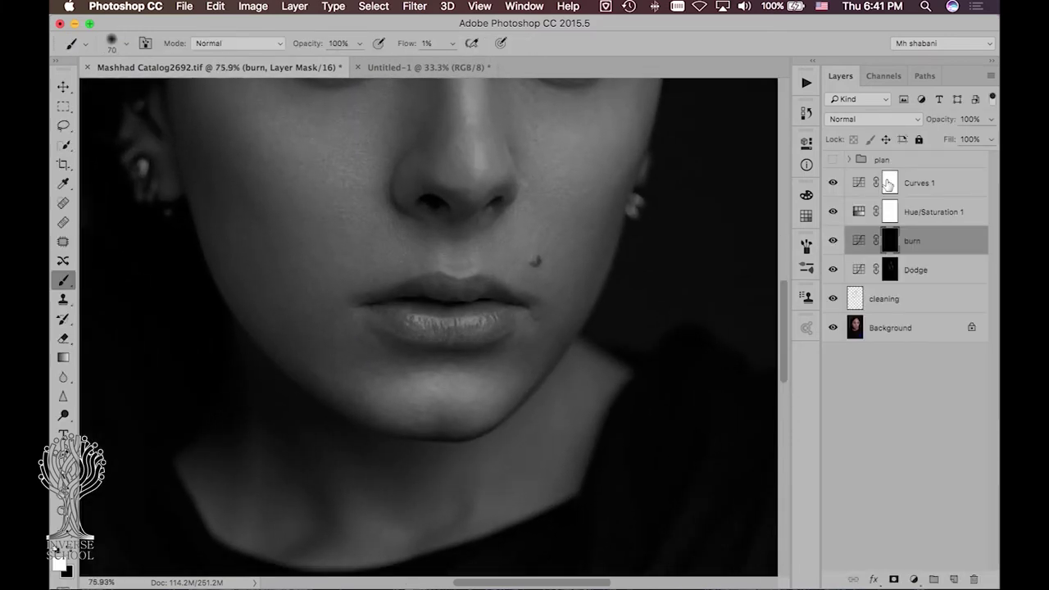
Brighten small dark spots around the mouth and chin on the Dodge mask with a 15 px brush.
{"action": "left_click", "coordinate": [890, 271]}
{"action": "key", "text": "bracketleft"}
{"action": "key", "text": "bracketleft"}
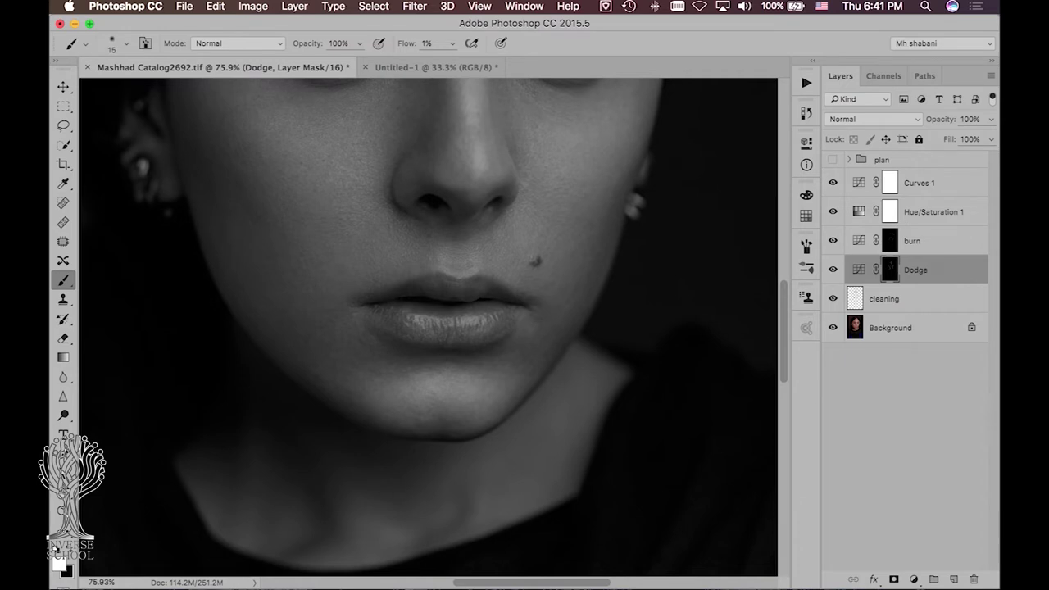
Compare the whole portrait with the burn and Dodge layers hidden and shown.
{"action": "key", "text": "super+0"}
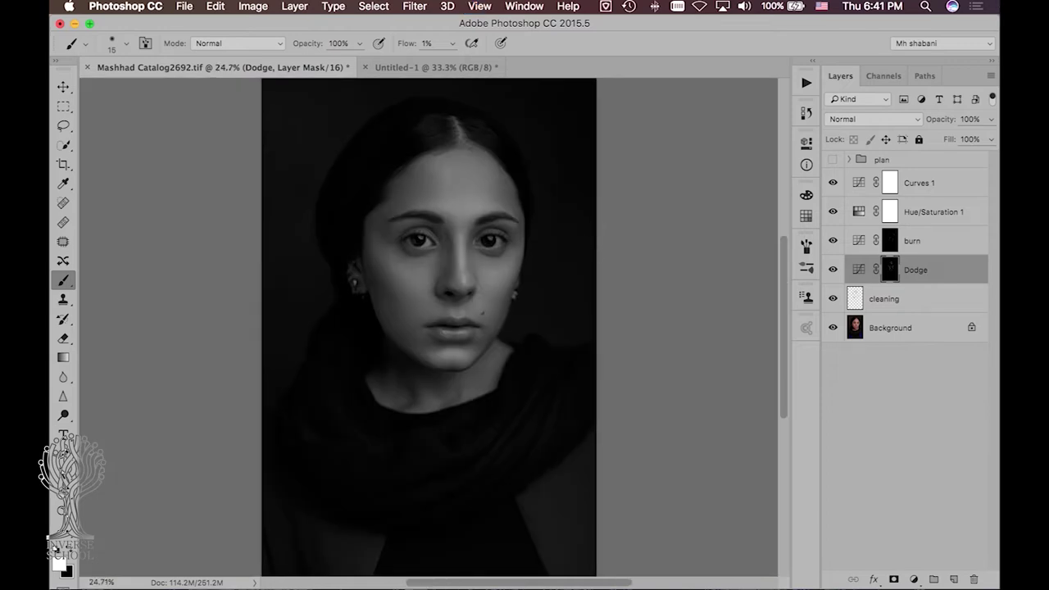
{"action": "left_click", "coordinate": [832, 240]}
{"action": "left_click", "coordinate": [832, 271]}
{"action": "left_click_drag", "start_coordinate": [832, 275], "coordinate": [833, 243]}
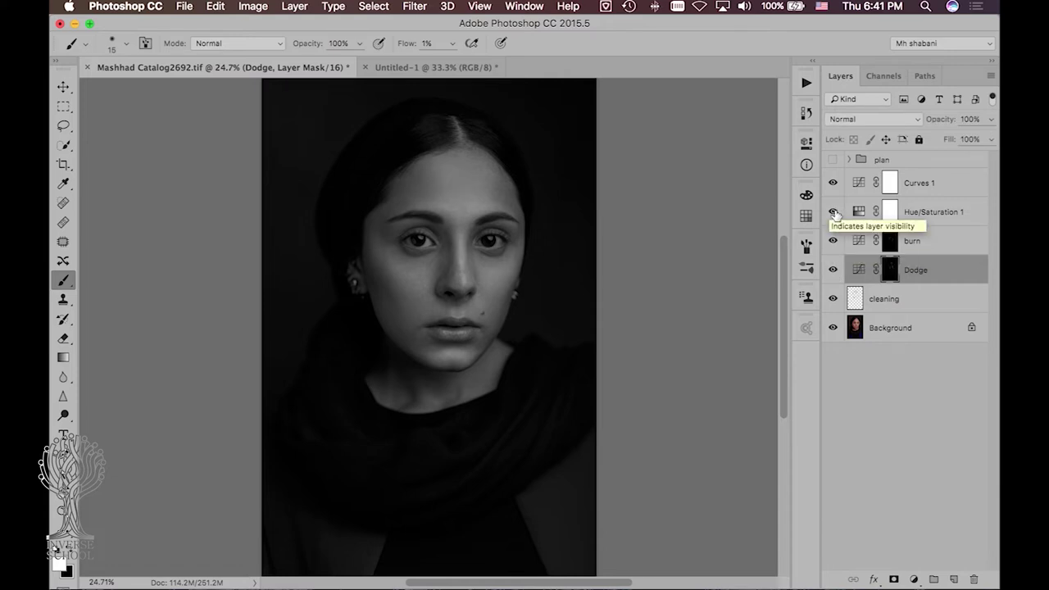
Hide the Curves 1 and Hue/Saturation 1 layers, and compare the color portrait with burn and Dodge hidden and shown.
{"action": "left_click_drag", "start_coordinate": [835, 187], "coordinate": [830, 213]}
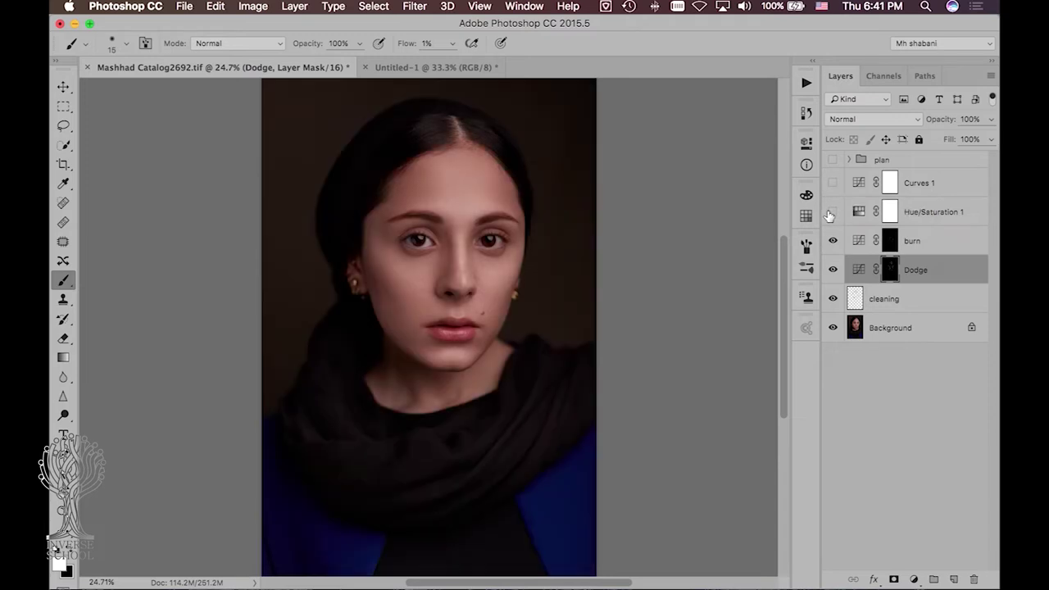
{"action": "mouse_move", "coordinate": [833, 241]}
{"action": "left_mouse_down"}
{"action": "mouse_move", "coordinate": [835, 271]}
{"action": "mouse_move", "coordinate": [834, 251]}
{"action": "left_mouse_up"}
{"action": "key", "text": "z"}
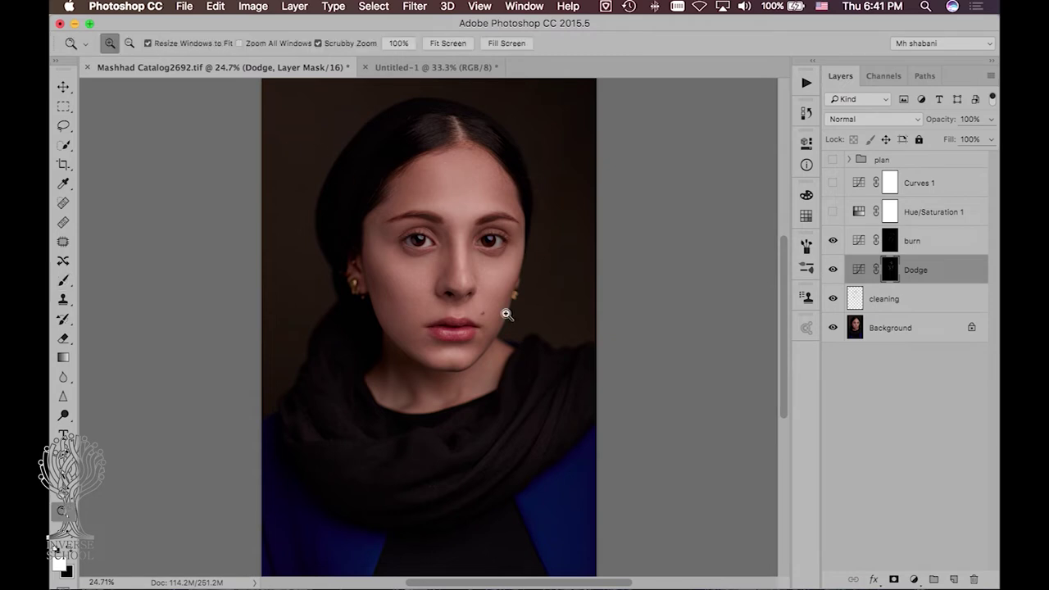
{"action": "left_click_drag", "start_coordinate": [418, 272], "coordinate": [516, 271]}
{"action": "key", "text": "b"}
{"action": "left_click_drag", "start_coordinate": [835, 267], "coordinate": [833, 241]}
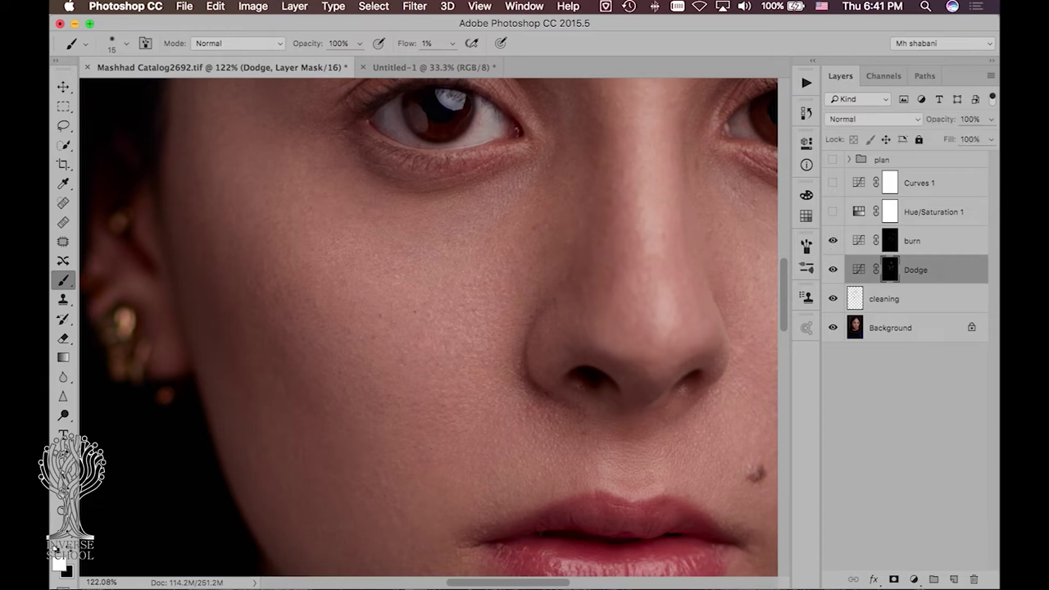
{"action": "key", "text": "z"}
{"action": "left_click_drag", "start_coordinate": [548, 238], "coordinate": [490, 237]}
{"action": "key", "text": "b"}
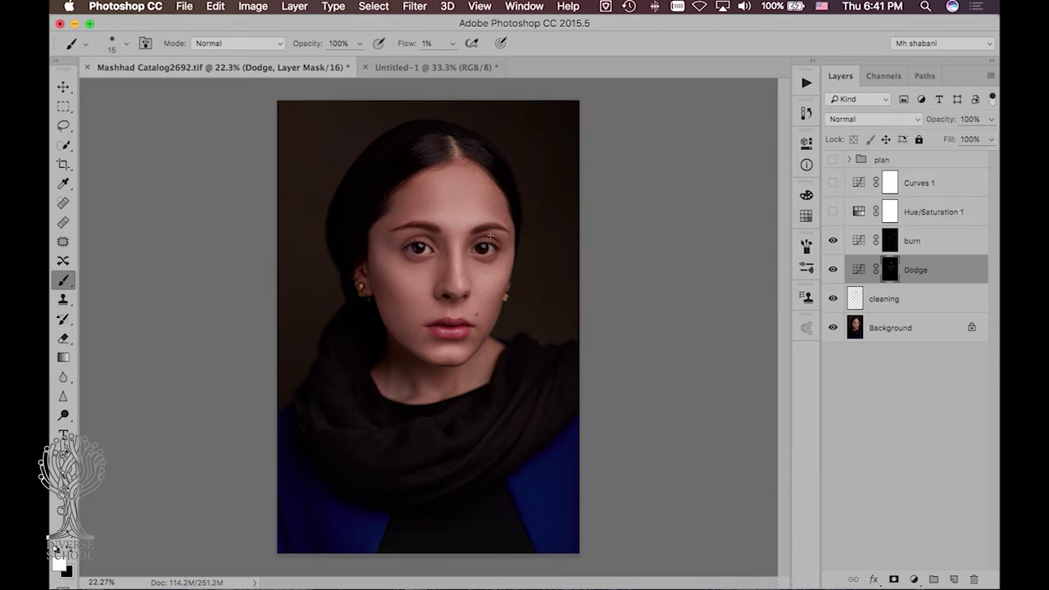
Retouch the eye and forehead area on the burn mask of the color portrait with a 30 px brush.
{"action": "left_click", "coordinate": [891, 243]}
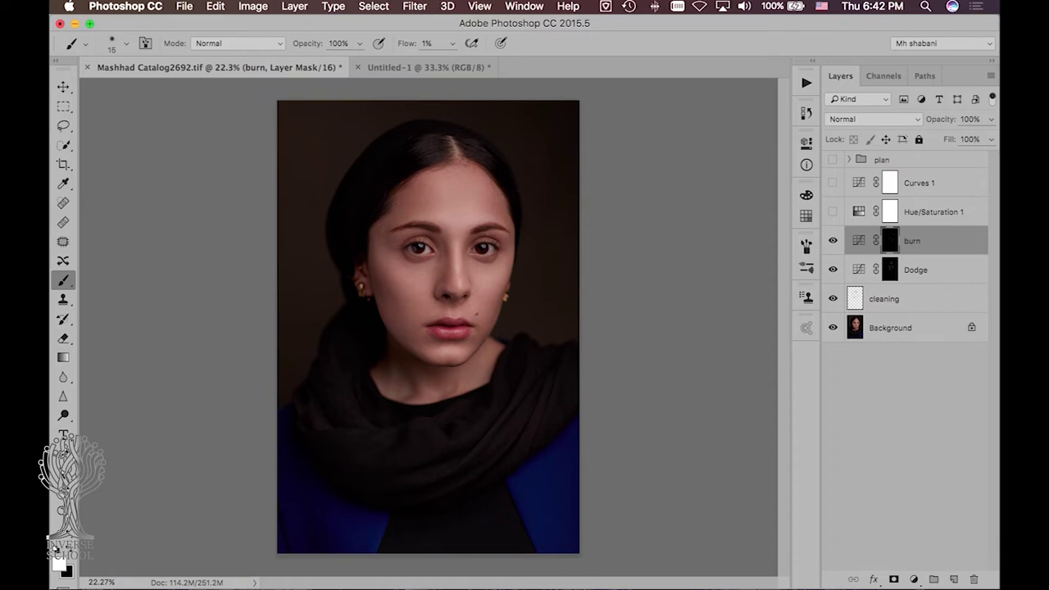
{"action": "key", "text": "z"}
{"action": "mouse_move", "coordinate": [474, 242]}
{"action": "left_mouse_down"}
{"action": "mouse_move", "coordinate": [445, 200]}
{"action": "mouse_move", "coordinate": [492, 199]}
{"action": "left_mouse_up"}
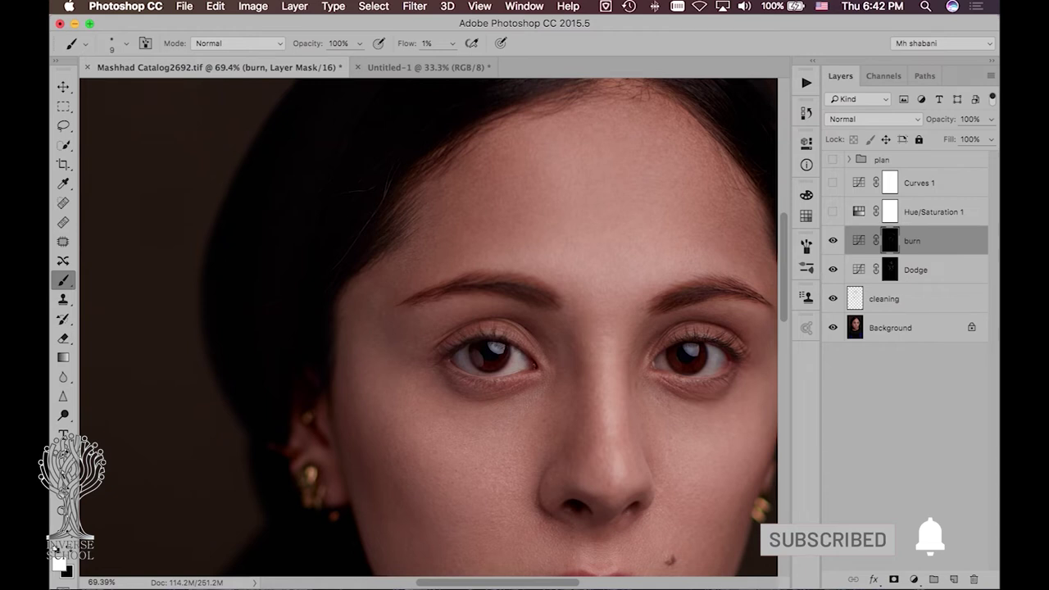
{"action": "key", "text": "bracketright"}
{"action": "key", "text": "bracketright"}
{"action": "key", "text": "bracketright"}
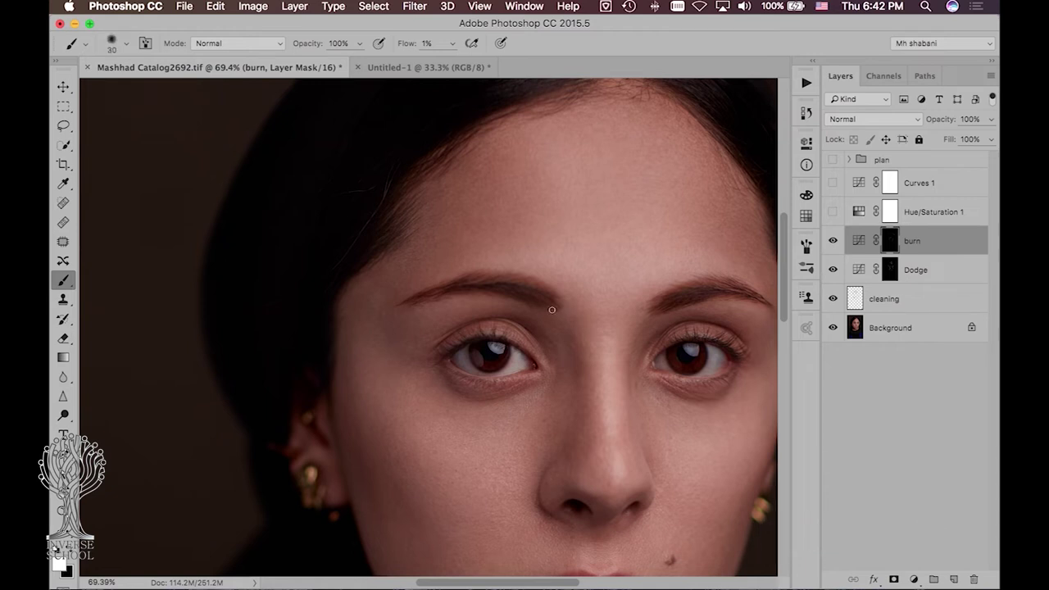
{"action": "key", "text": "z"}
{"action": "left_click_drag", "start_coordinate": [556, 323], "coordinate": [598, 326]}
{"action": "key", "text": "b"}
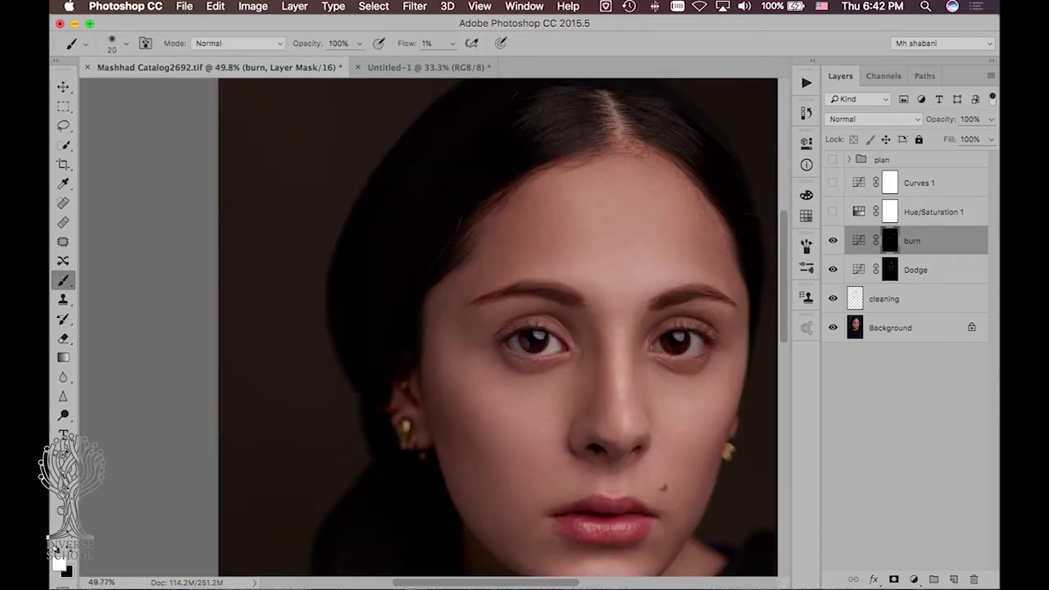
{"action": "key", "text": "bracketright"}
Refine the highlights on the face on the Dodge mask with a 30 px brush.
{"action": "left_click", "coordinate": [901, 273]}
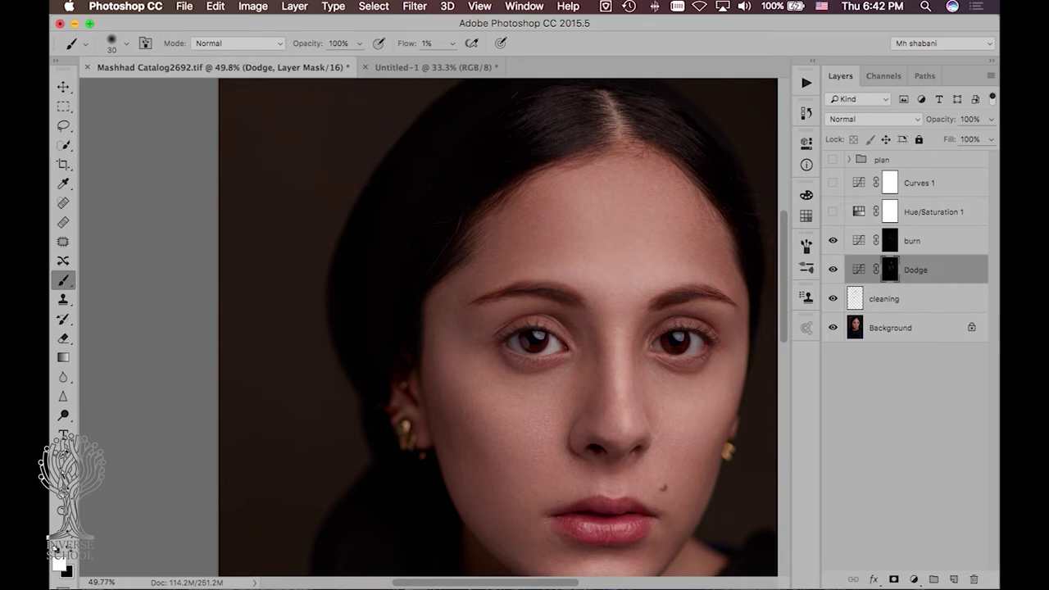
{"action": "key", "text": "z"}
{"action": "mouse_move", "coordinate": [625, 293]}
{"action": "left_mouse_down"}
{"action": "mouse_move", "coordinate": [581, 308]}
{"action": "mouse_move", "coordinate": [668, 288]}
{"action": "left_mouse_up"}
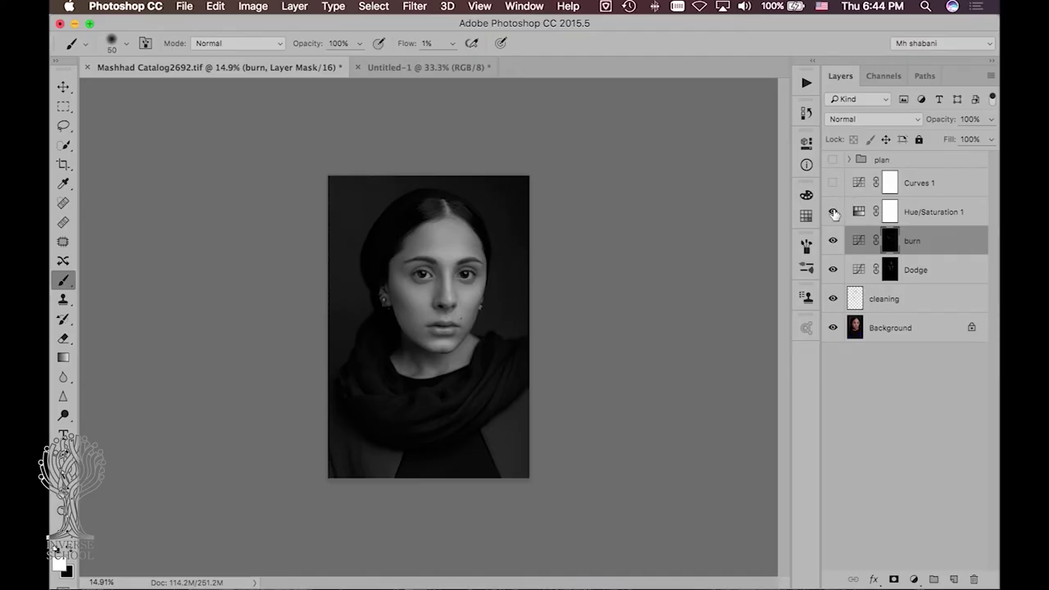
Hide Hue/Saturation 1, and expand the plan group to show its Layer 2 guide lines over the face.
{"action": "left_click", "coordinate": [833, 211]}
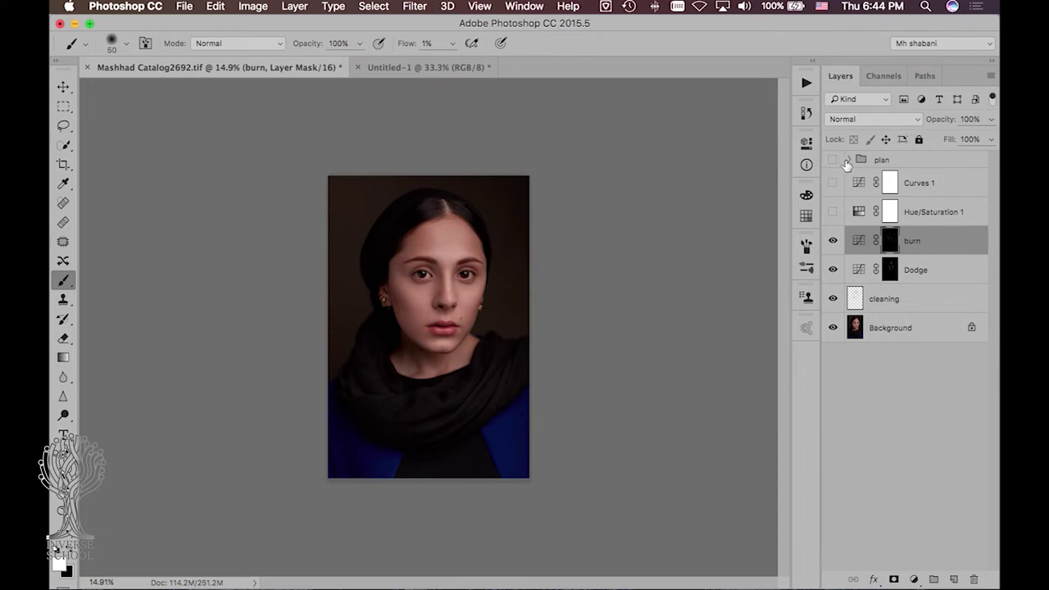
{"action": "left_click", "coordinate": [848, 159]}
{"action": "left_click", "coordinate": [832, 183]}
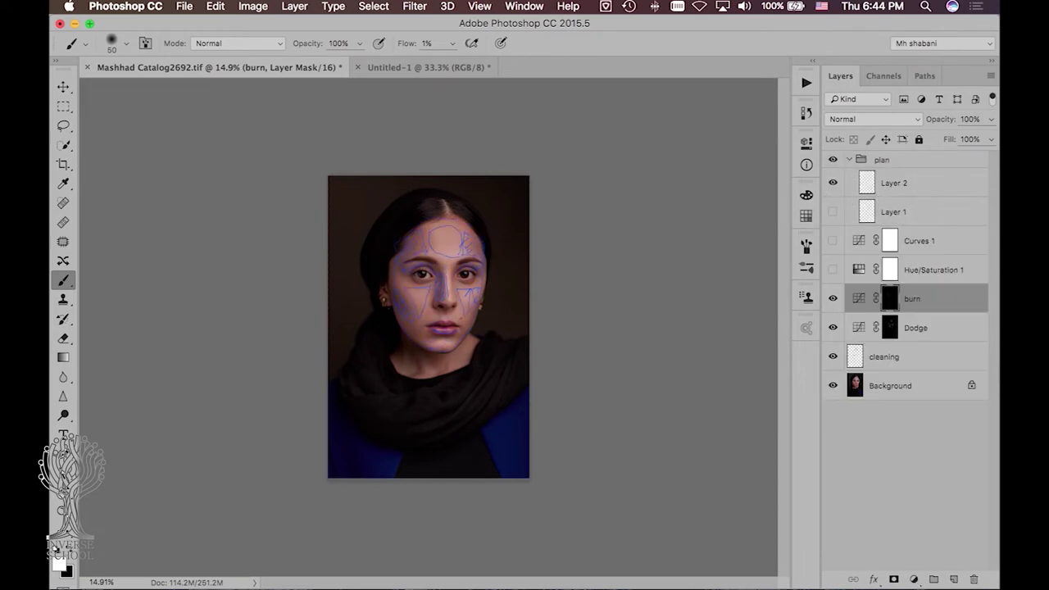
Hide the plan guide group and add a new layer above burn with the Soft Light blend mode.
{"action": "mouse_move", "coordinate": [456, 250]}
{"action": "left_mouse_down"}
{"action": "mouse_move", "coordinate": [524, 250]}
{"action": "mouse_move", "coordinate": [504, 250]}
{"action": "left_mouse_up"}
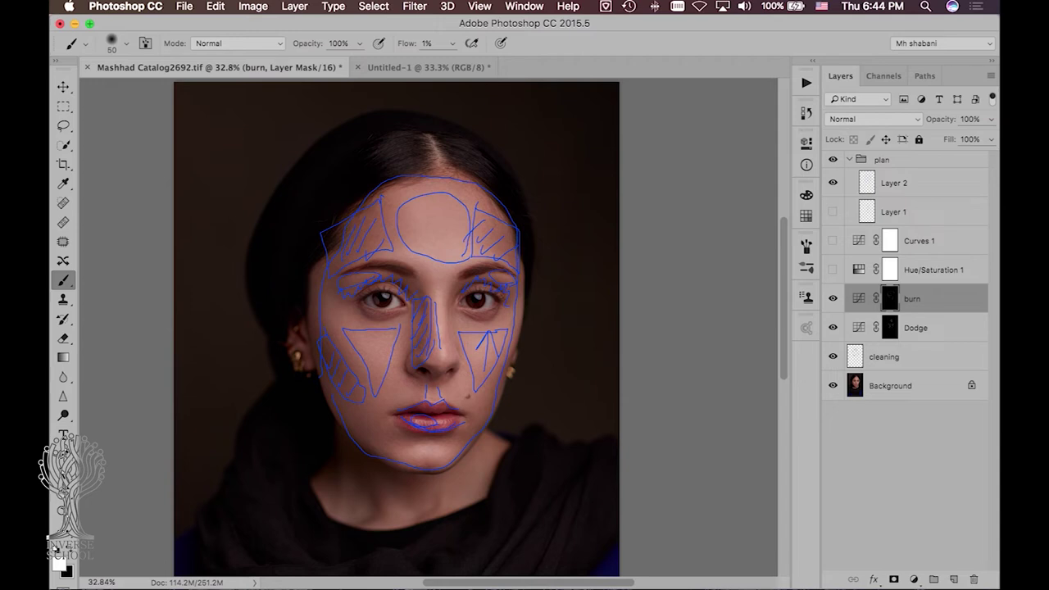
{"action": "left_click", "coordinate": [833, 159]}
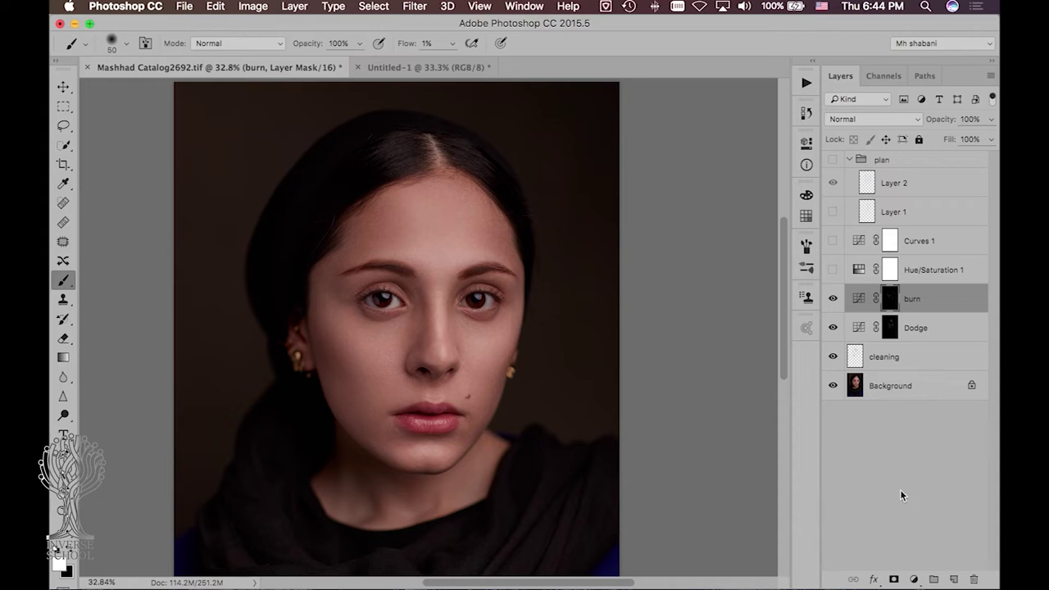
{"action": "left_click", "coordinate": [953, 579]}
{"action": "left_click", "coordinate": [856, 119]}
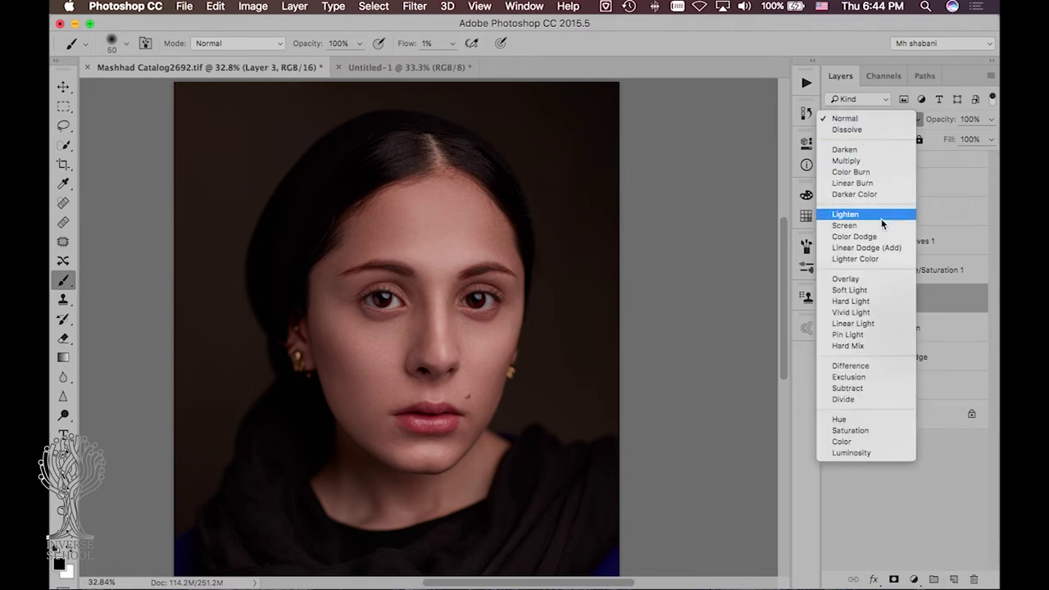
{"action": "left_click", "coordinate": [877, 290]}
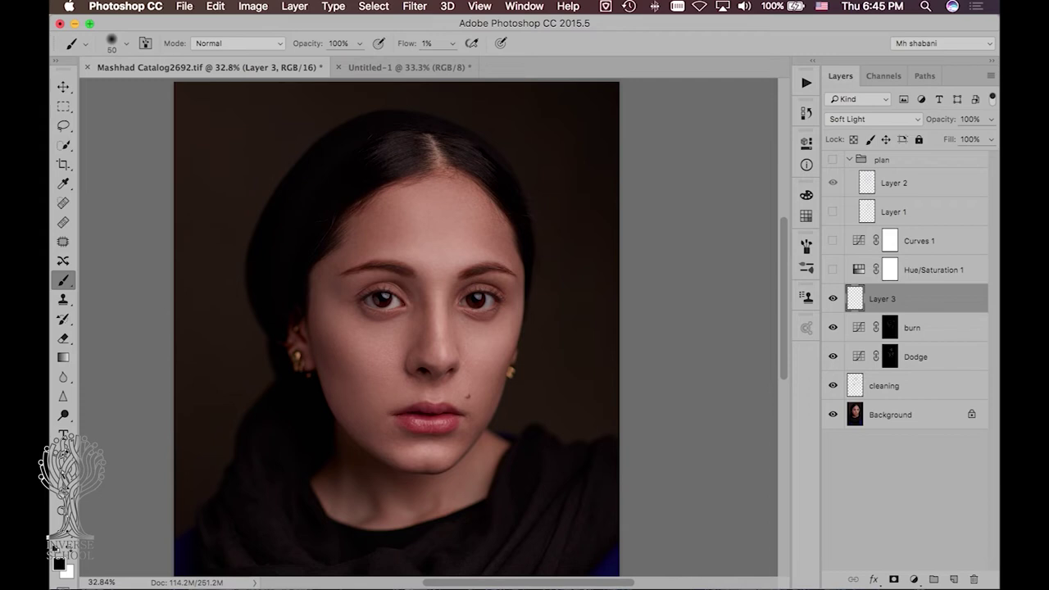
Try darkening the forehead with black on Layer 3 using a 600 px brush, and undo the stroke.
{"action": "key", "text": "bracketright"}
{"action": "key", "text": "bracketright"}
{"action": "key", "text": "bracketright"}
{"action": "key", "text": "bracketright"}
{"action": "key", "text": "bracketright"}
{"action": "key", "text": "bracketright"}
{"action": "key", "text": "bracketright"}
{"action": "key", "text": "bracketright"}
{"action": "key", "text": "bracketright"}
{"action": "key", "text": "bracketright"}
{"action": "key", "text": "bracketright"}
{"action": "key", "text": "bracketright"}
{"action": "key", "text": "bracketright"}
{"action": "key", "text": "bracketright"}
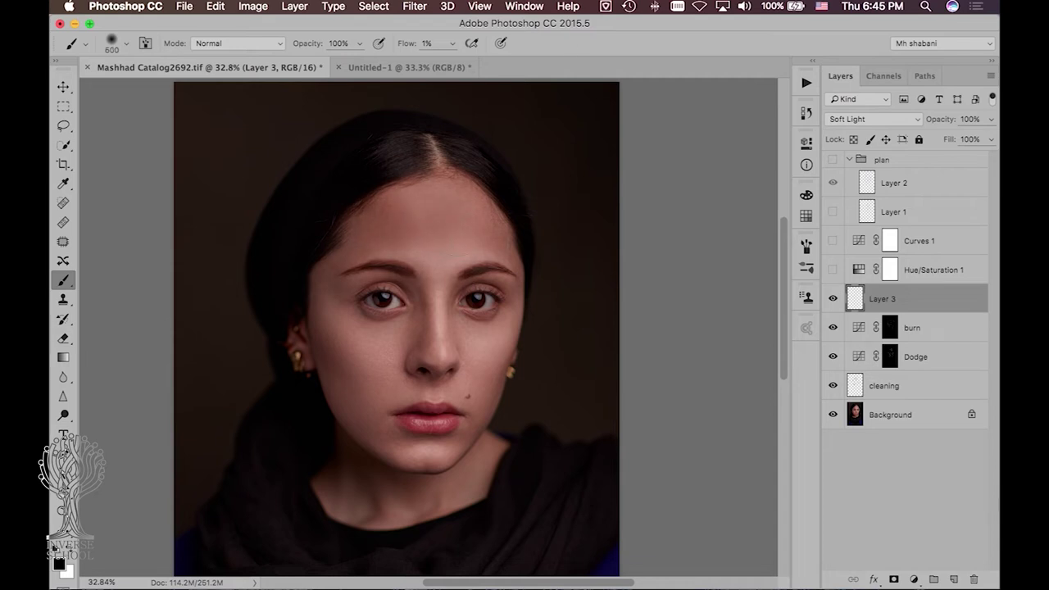
{"action": "key", "text": "super+z"}
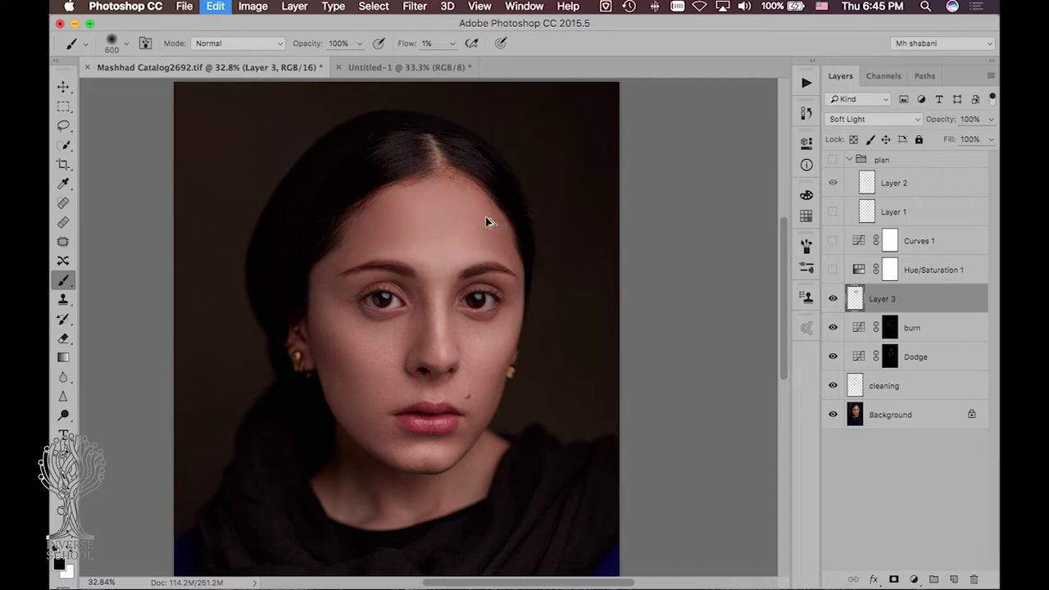
Try lightening the middle of the forehead with white on Layer 3, and undo the strokes.
{"action": "key", "text": "x"}
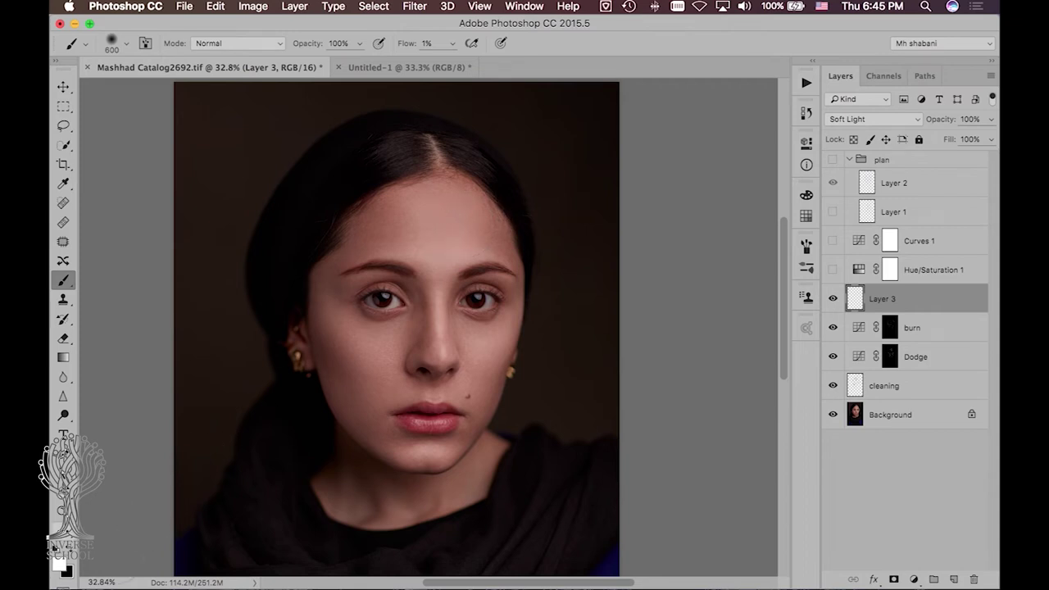
{"action": "left_click", "coordinate": [449, 247]}
{"action": "left_click", "coordinate": [433, 221]}
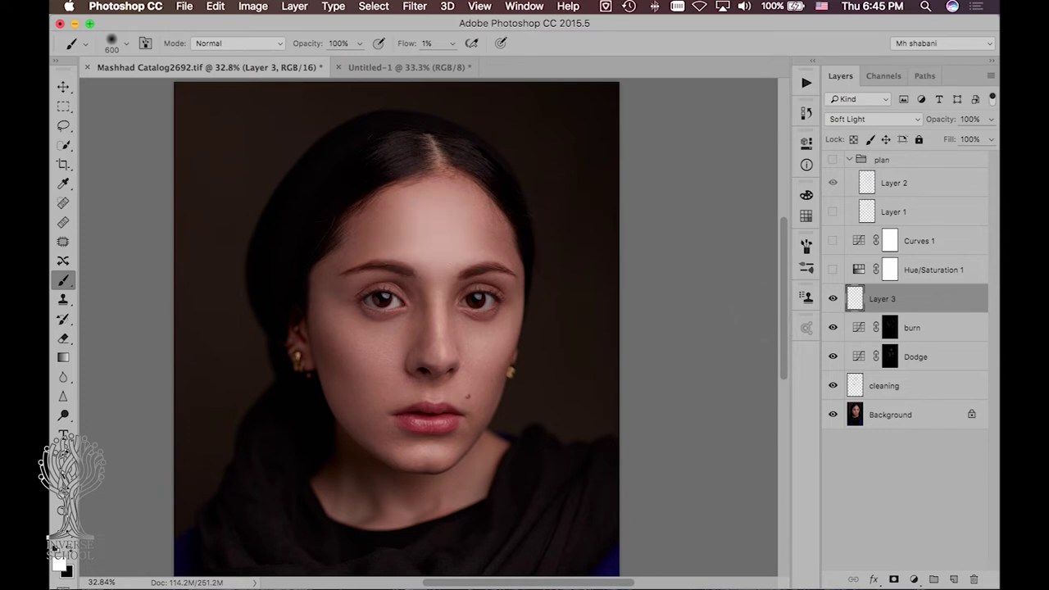
{"action": "key", "text": "ctrl+z"}
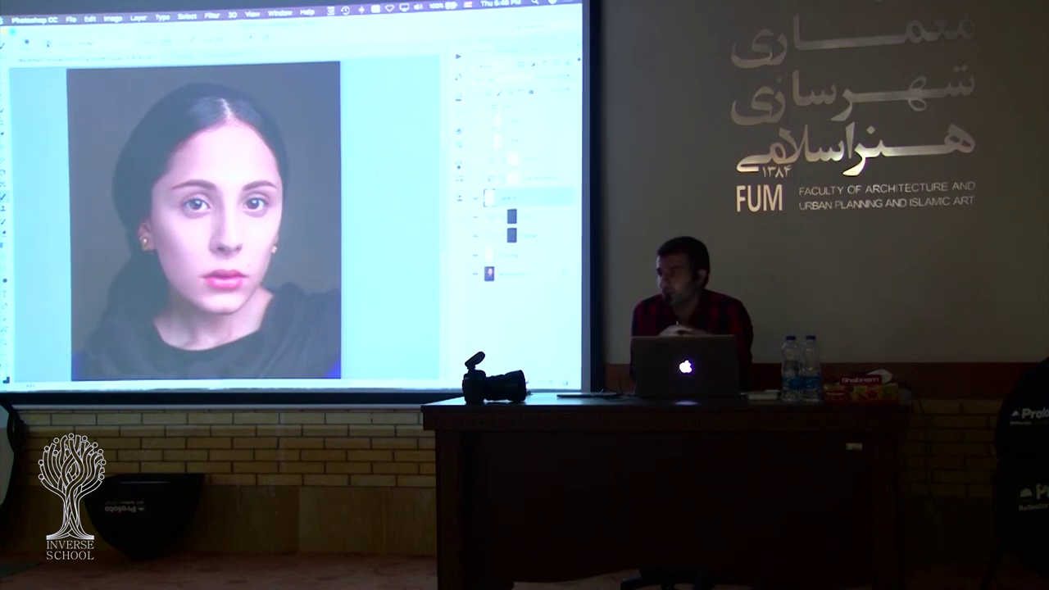
Group the burn and Dodge layers and name the group local db.
{"action": "left_click", "coordinate": [533, 215]}
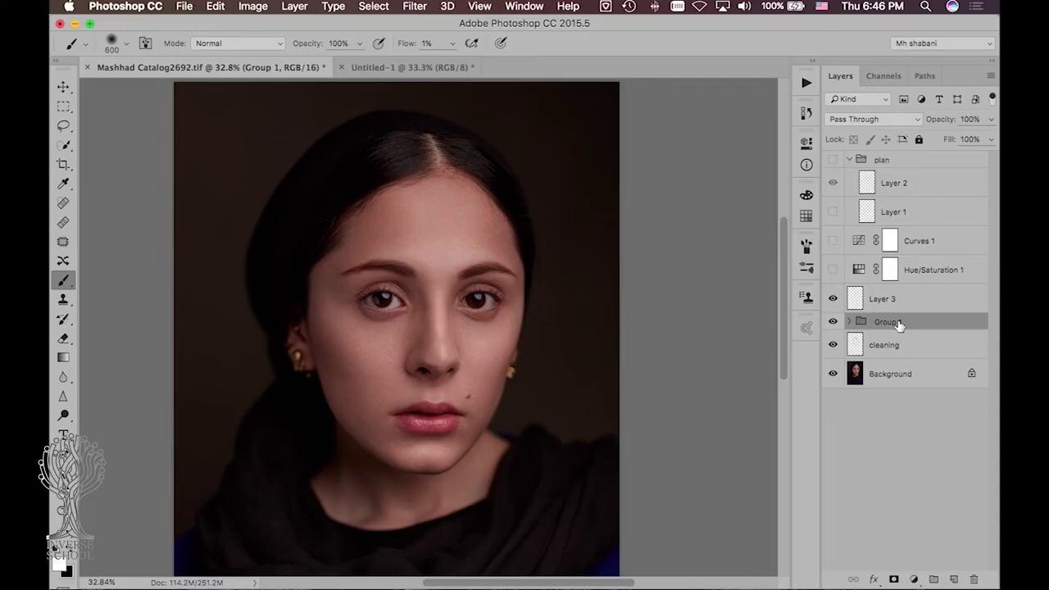
{"action": "double_click", "coordinate": [892, 322]}
{"action": "type", "text": "loc"}
{"action": "key", "text": "BackSpace"}
{"action": "key", "text": "BackSpace"}
{"action": "key", "text": "BackSpace"}
{"action": "type", "text": "local db"}
{"action": "key", "text": "Return"}
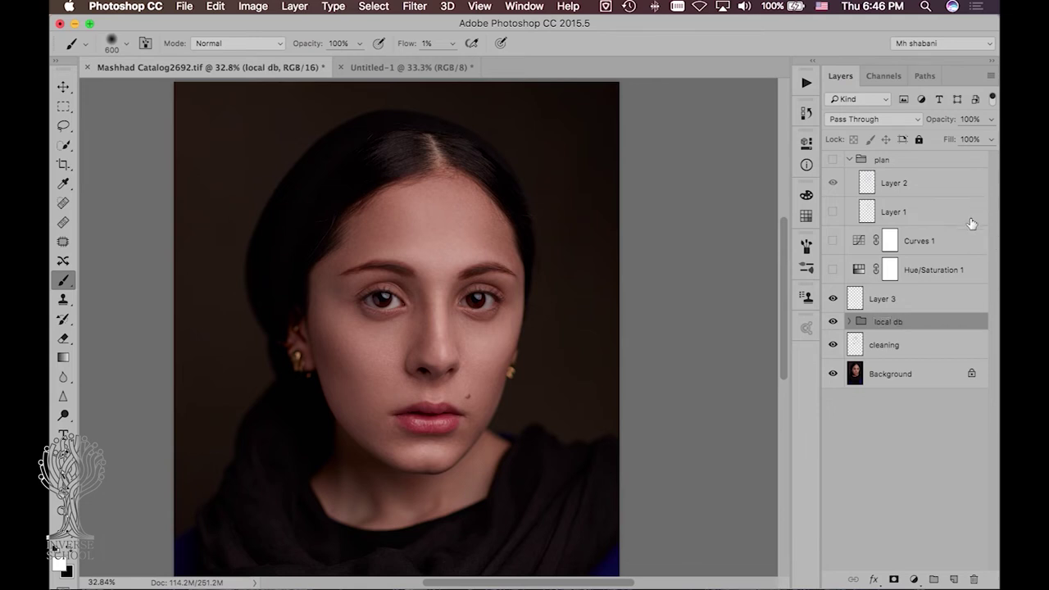
Rename Layer 3 as global db.
{"action": "double_click", "coordinate": [887, 300]}
{"action": "type", "text": "g"}
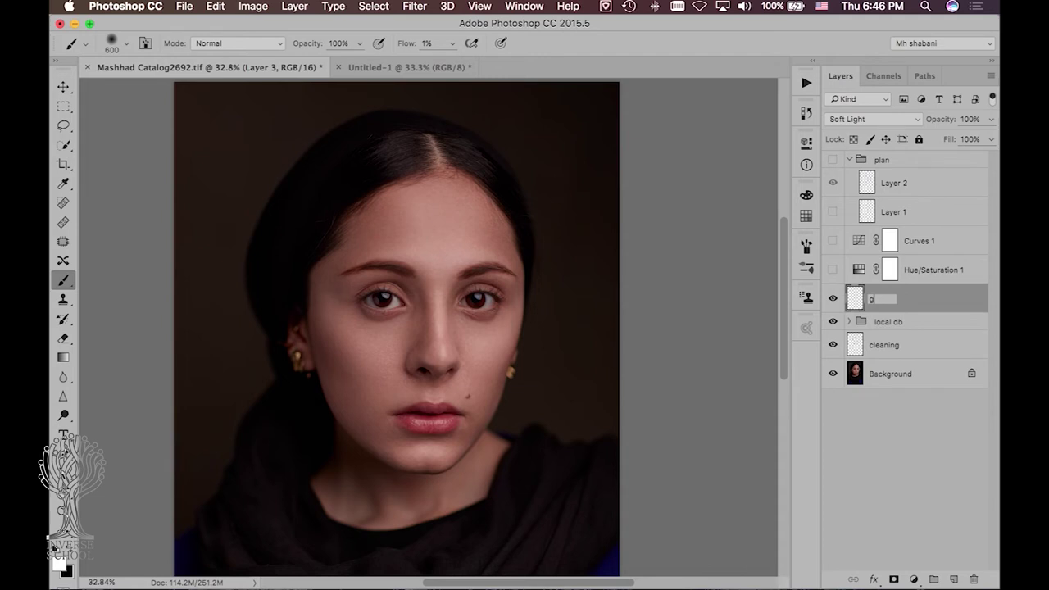
{"action": "type", "text": "lobal db"}
{"action": "key", "text": "Return"}
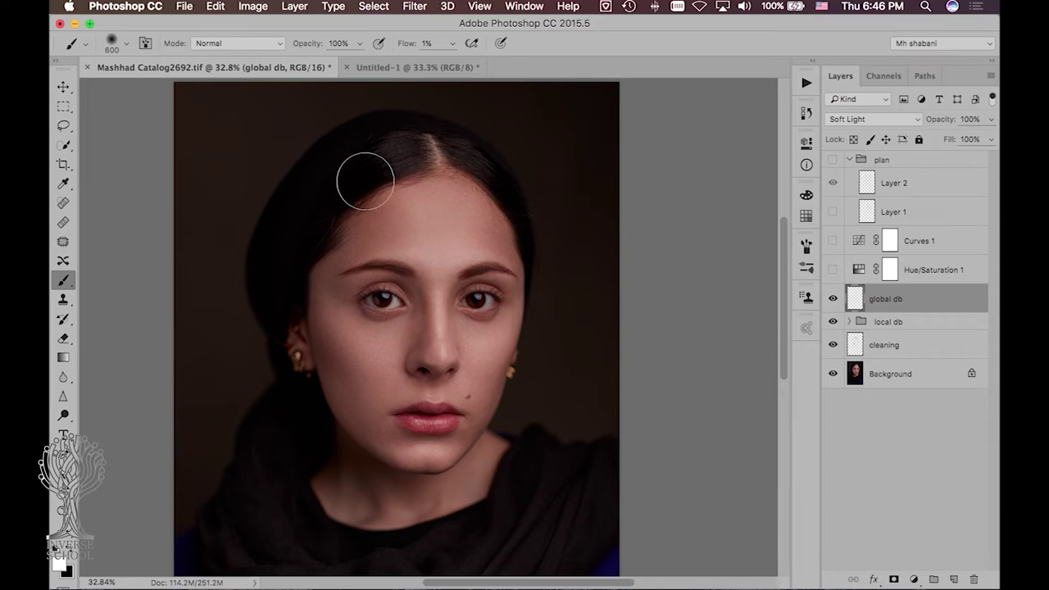
Show Hue/Saturation 1 and lighten the face with white on global db, reducing the brush from 300 to 50 px.
{"action": "left_click", "coordinate": [833, 270]}
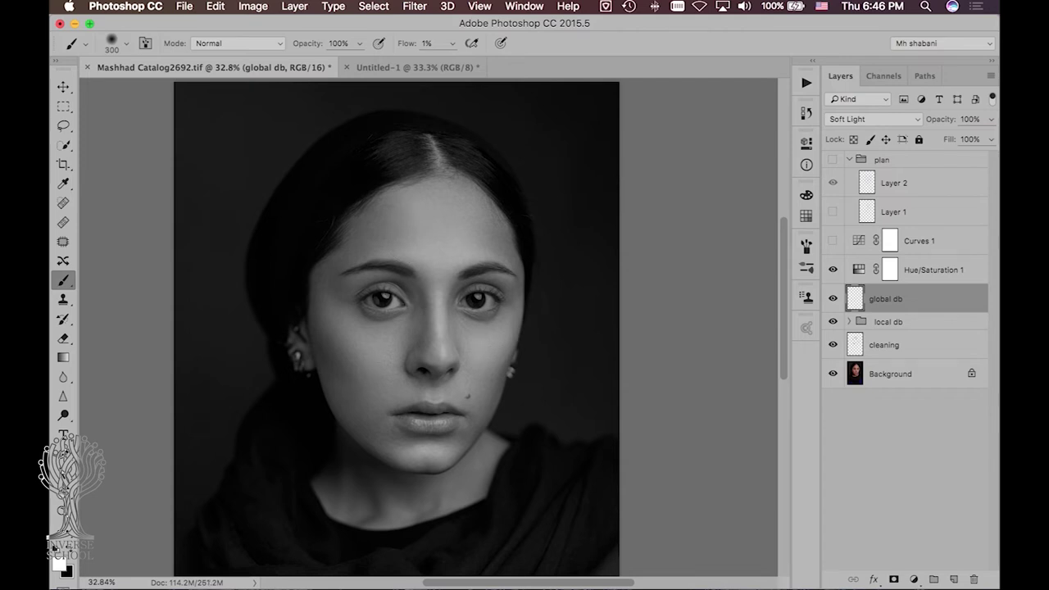
{"action": "key", "text": "bracketleft"}
{"action": "key", "text": "bracketleft"}
{"action": "key", "text": "bracketleft"}
{"action": "key", "text": "bracketleft"}
{"action": "key", "text": "bracketleft"}
{"action": "key", "text": "bracketleft"}
{"action": "key", "text": "bracketleft"}
Darken the lower nose area and the side of the forehead with black on global db using a larger brush.
{"action": "key", "text": "x"}
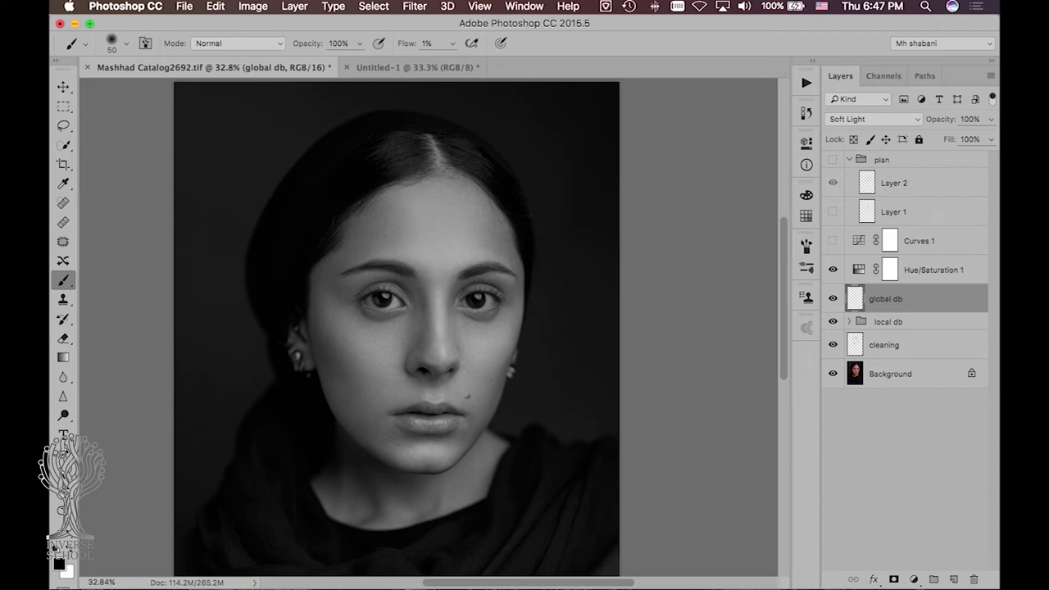
{"action": "key", "text": "bracketright"}
{"action": "key", "text": "bracketright"}
{"action": "key", "text": "bracketright"}
{"action": "key", "text": "bracketright"}
{"action": "key", "text": "bracketright"}
{"action": "key", "text": "bracketright"}
{"action": "key", "text": "bracketright"}
{"action": "key", "text": "bracketright"}
{"action": "key", "text": "bracketright"}
{"action": "key", "text": "bracketright"}
{"action": "mouse_move", "coordinate": [419, 362]}
{"action": "left_mouse_down"}
{"action": "mouse_move", "coordinate": [421, 298]}
{"action": "mouse_move", "coordinate": [439, 380]}
{"action": "left_mouse_up"}
{"action": "key", "text": "bracketright"}
{"action": "key", "text": "bracketright"}
{"action": "key", "text": "bracketleft"}
{"action": "left_click_drag", "start_coordinate": [369, 298], "coordinate": [386, 217]}
Darken the outer eye corner with black on global db using a smaller brush, and finish at a 90 px brush size.
{"action": "key", "text": "bracketleft"}
{"action": "key", "text": "bracketleft"}
{"action": "key", "text": "bracketleft"}
{"action": "key", "text": "bracketleft"}
{"action": "key", "text": "bracketleft"}
{"action": "key", "text": "bracketleft"}
{"action": "left_click_drag", "start_coordinate": [361, 288], "coordinate": [361, 304]}
{"action": "key", "text": "bracketright"}
{"action": "key", "text": "bracketright"}
{"action": "key", "text": "bracketright"}
{"action": "key", "text": "bracketright"}
{"action": "key", "text": "bracketright"}
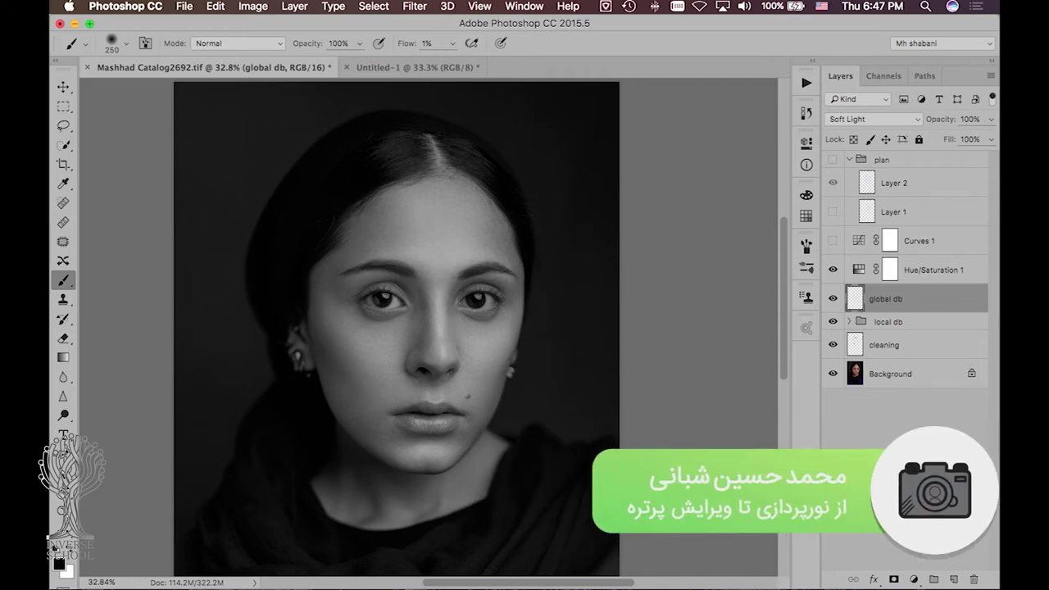
{"action": "key", "text": "bracketleft"}
{"action": "key", "text": "bracketleft"}
{"action": "key", "text": "bracketleft"}
{"action": "key", "text": "bracketleft"}
{"action": "key", "text": "bracketleft"}
{"action": "key", "text": "bracketleft"}
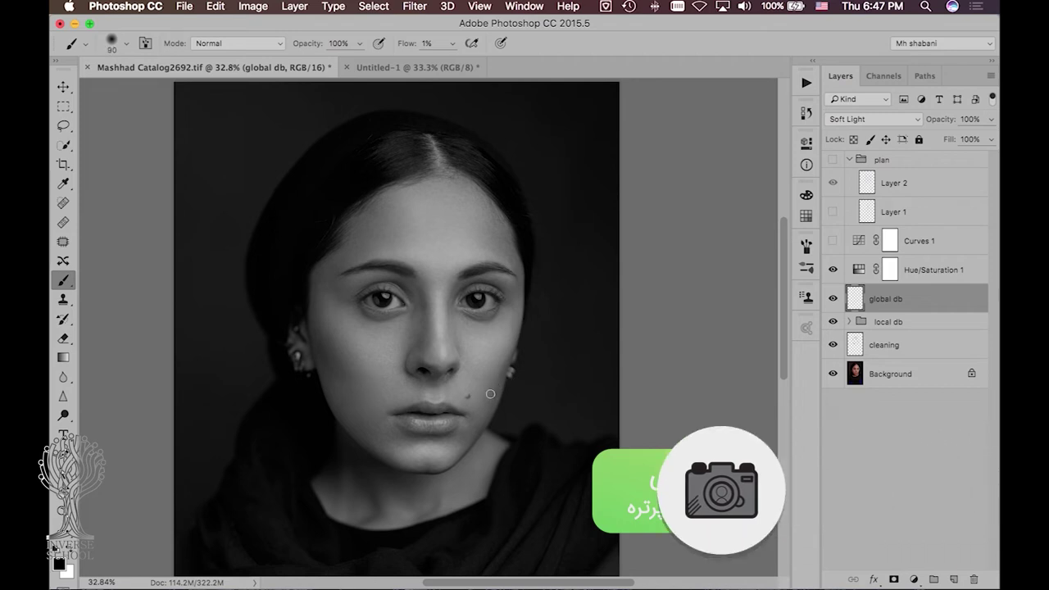
Compare the black-and-white portrait with the global db layer hidden and shown.
{"action": "left_click", "coordinate": [833, 299]}
{"action": "left_click", "coordinate": [833, 300]}
{"action": "left_click", "coordinate": [833, 299]}
{"action": "left_click", "coordinate": [833, 299]}
{"action": "left_click", "coordinate": [833, 297]}
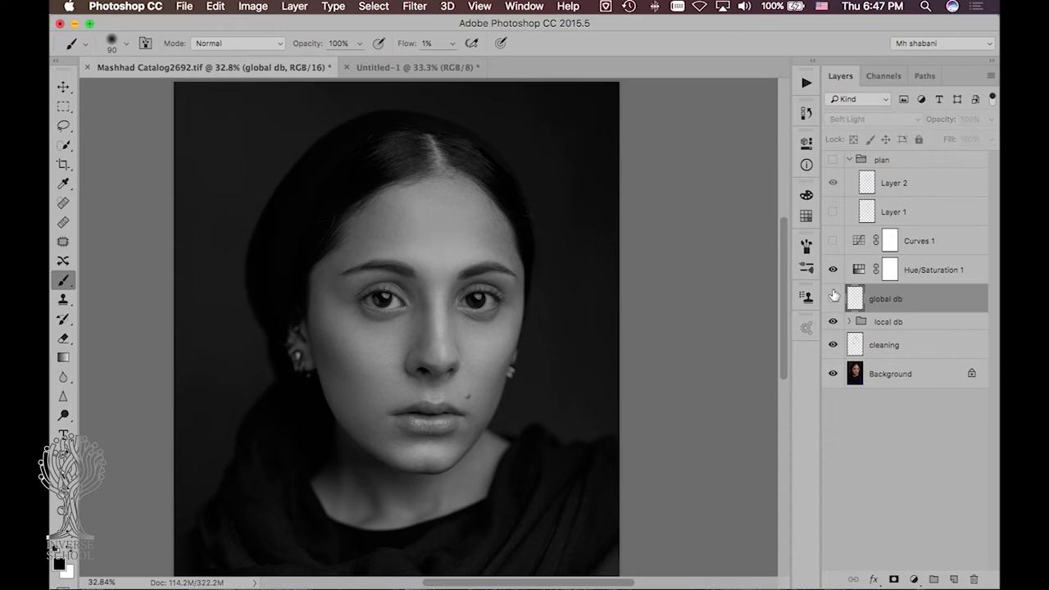
{"action": "left_click", "coordinate": [832, 299]}
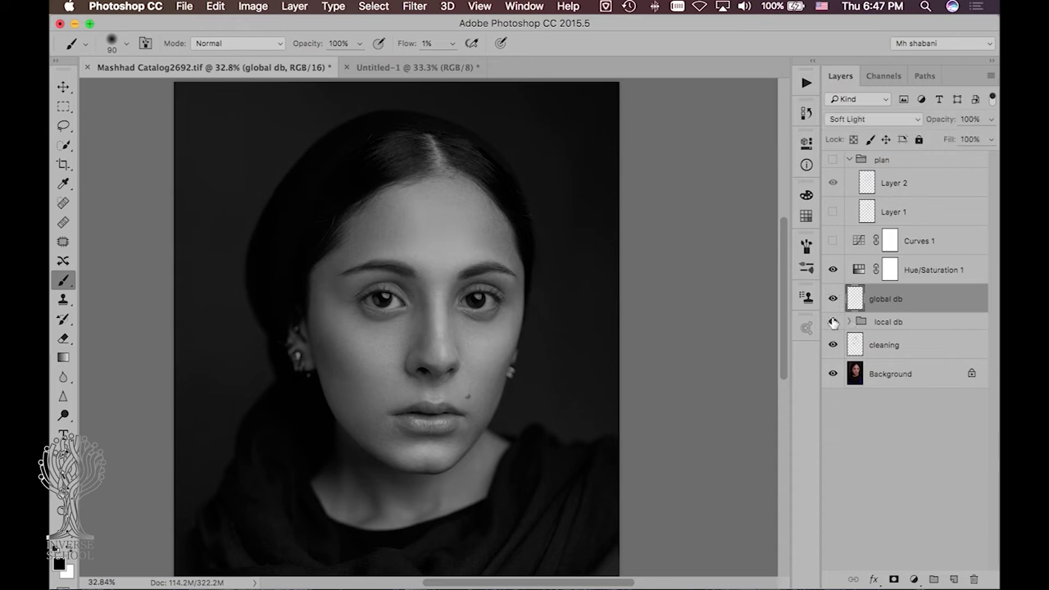
Hide Hue/Saturation 1 and add a Curves adjustment layer above global db.
{"action": "left_click", "coordinate": [833, 269]}
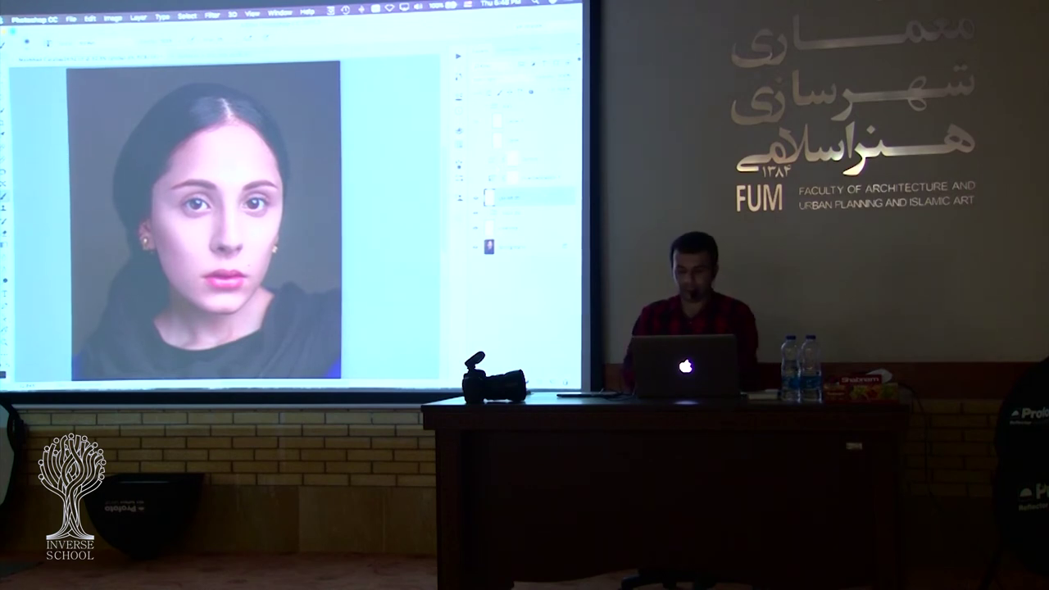
{"action": "key", "text": "super+minus"}
{"action": "key", "text": "super+minus"}
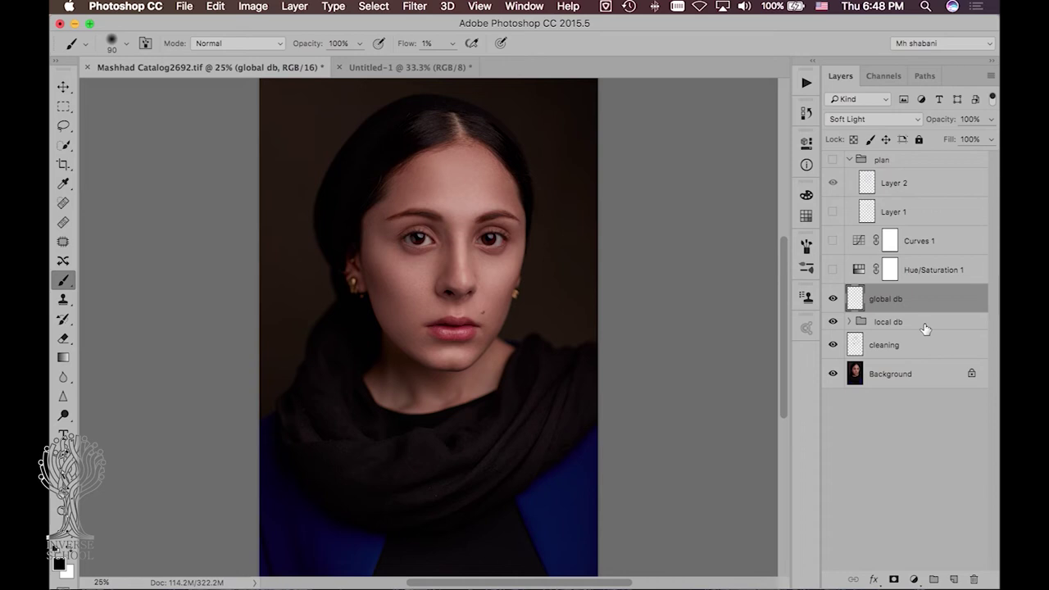
{"action": "left_click", "coordinate": [914, 579]}
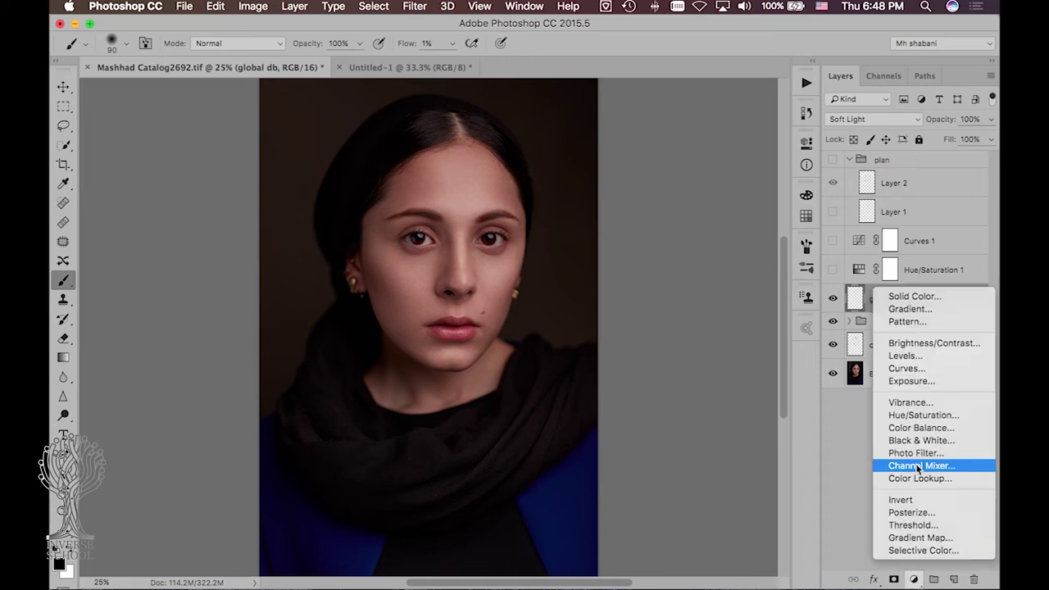
{"action": "left_click", "coordinate": [915, 368]}
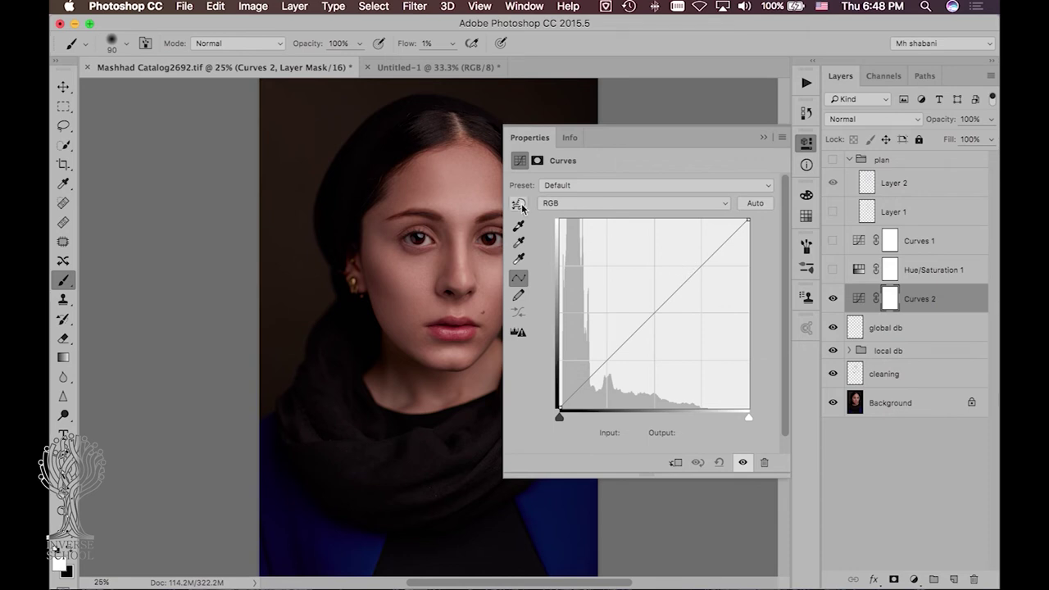
Try reshaping the RGB curve of Curves 2 with a highlight point and a shadow point, and reset it to Default.
{"action": "left_click_drag", "start_coordinate": [702, 270], "coordinate": [696, 259]}
{"action": "left_click_drag", "start_coordinate": [615, 339], "coordinate": [616, 359]}
{"action": "left_click_drag", "start_coordinate": [702, 260], "coordinate": [701, 279]}
{"action": "left_click", "coordinate": [615, 358]}
{"action": "left_click_drag", "start_coordinate": [614, 359], "coordinate": [605, 357]}
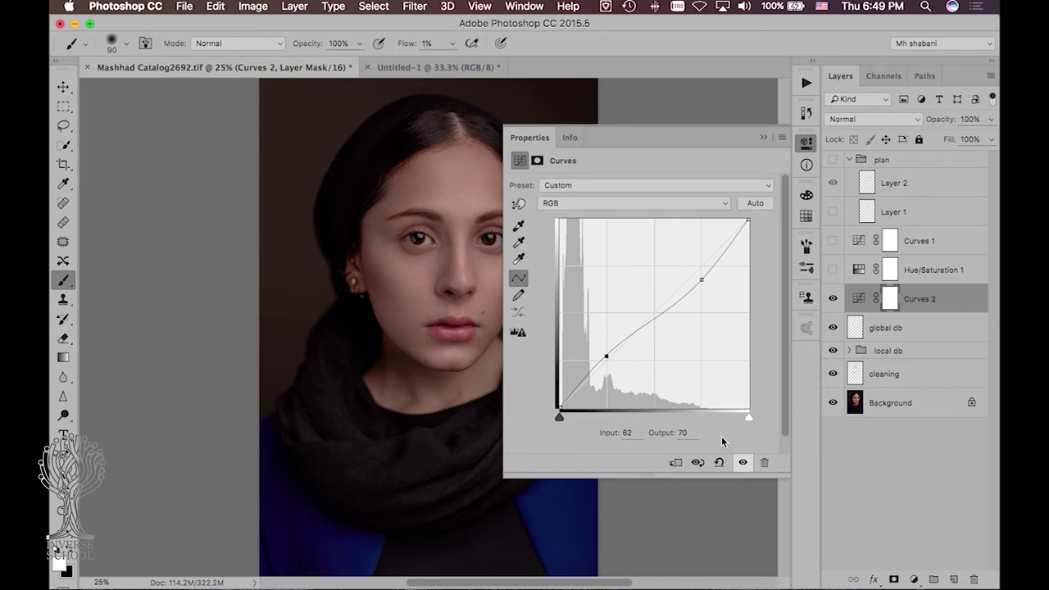
{"action": "left_click", "coordinate": [719, 462]}
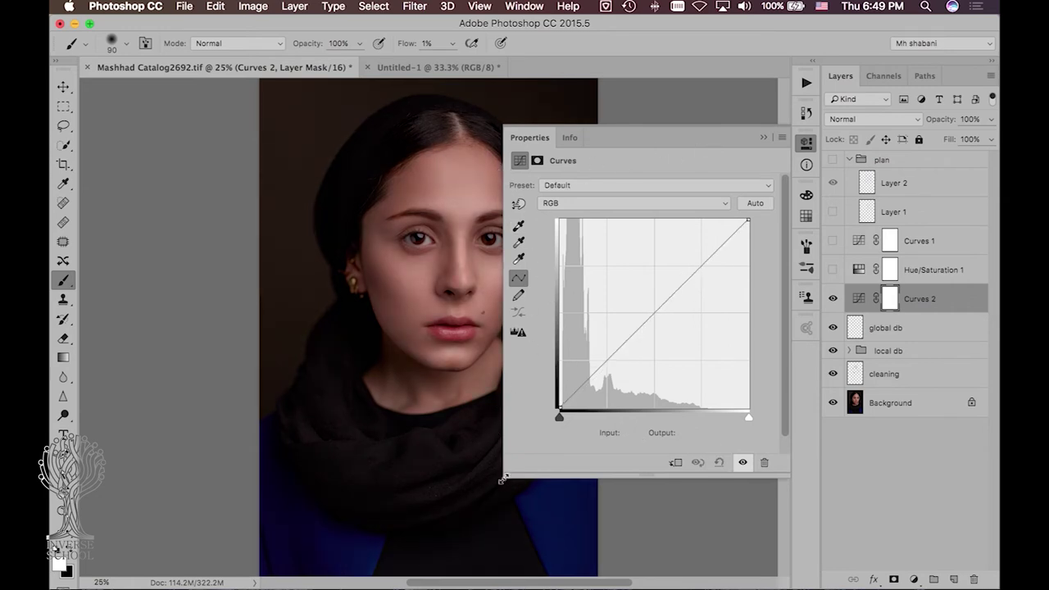
Shape the Curves 2 RGB curve with on-image adjustment, anchoring the bright forehead tone and lowering the darker tone at the forehead's side.
{"action": "left_click_drag", "start_coordinate": [501, 477], "coordinate": [572, 391]}
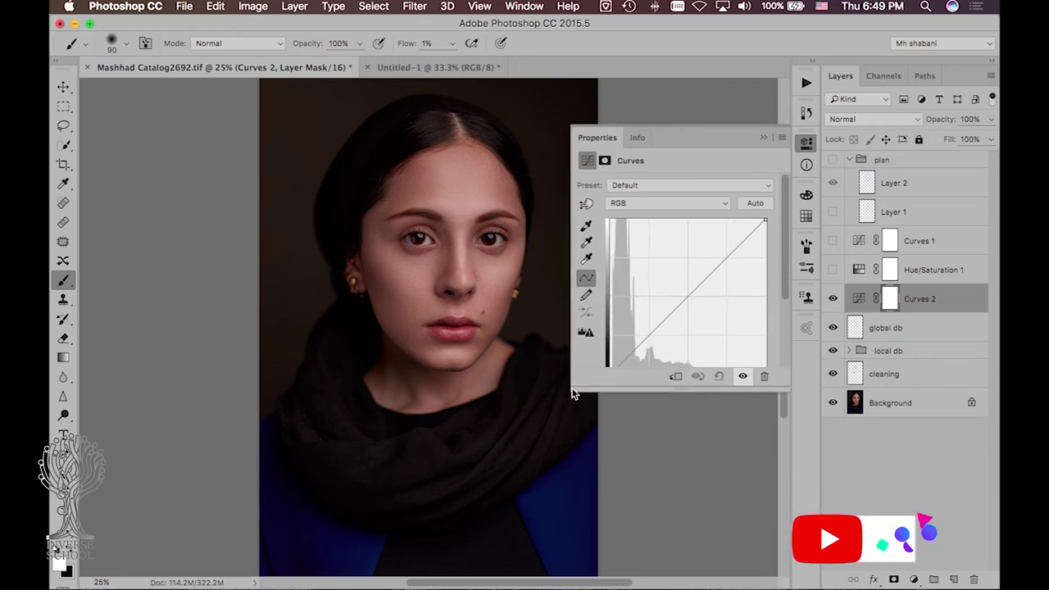
{"action": "left_click", "coordinate": [587, 205]}
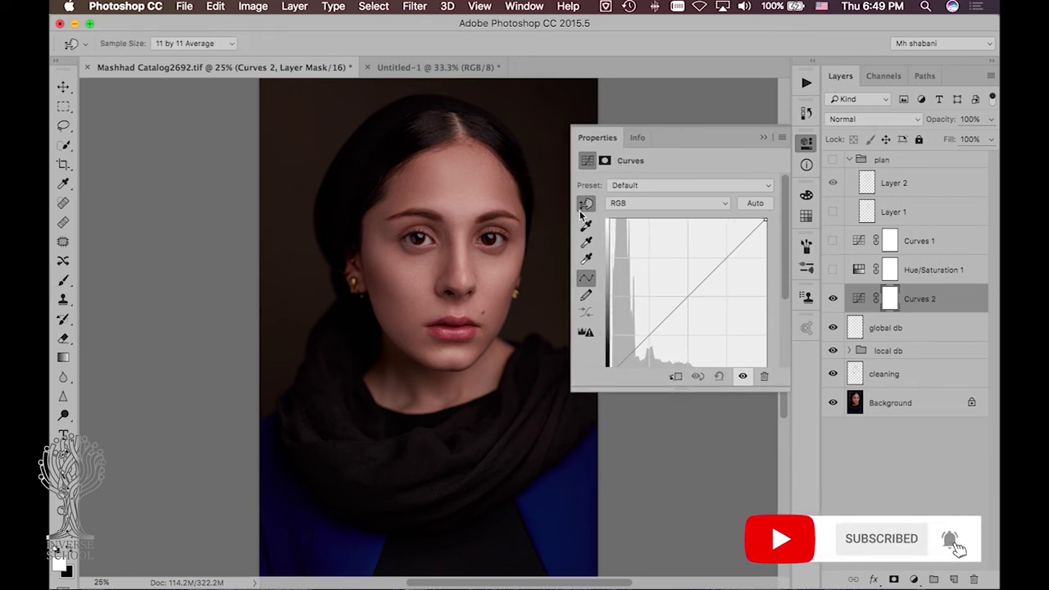
{"action": "mouse_move", "coordinate": [464, 178]}
{"action": "left_mouse_down"}
{"action": "mouse_move", "coordinate": [459, 186]}
{"action": "mouse_move", "coordinate": [461, 177]}
{"action": "left_mouse_up"}
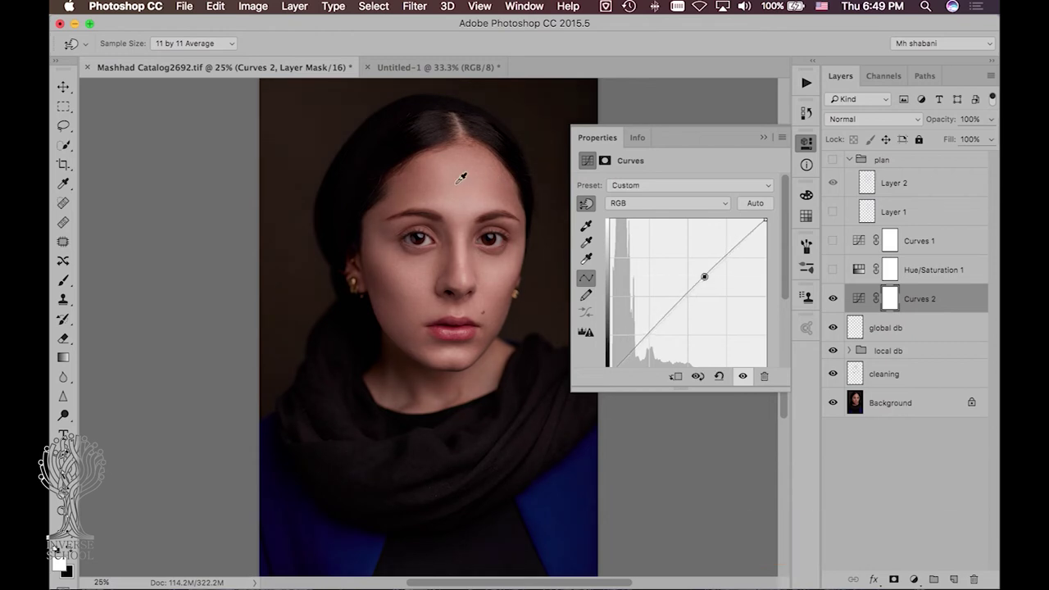
{"action": "left_click", "coordinate": [404, 193]}
{"action": "left_click_drag", "start_coordinate": [403, 193], "coordinate": [403, 199]}
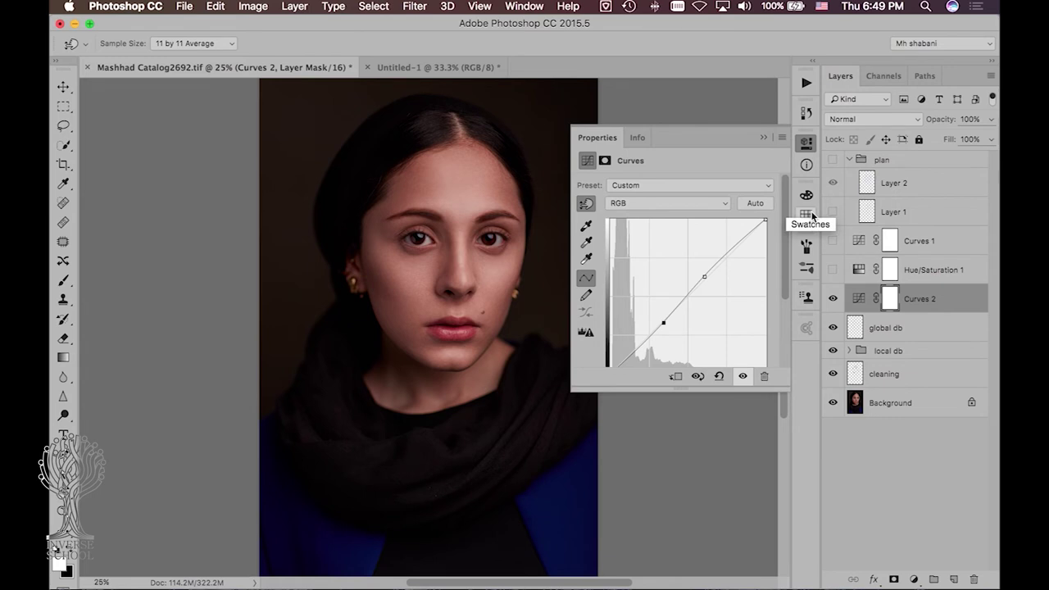
Set Curves 2 to the Luminosity blend mode and compare the portrait with the layer hidden and shown.
{"action": "left_click", "coordinate": [865, 118]}
{"action": "left_click", "coordinate": [865, 450]}
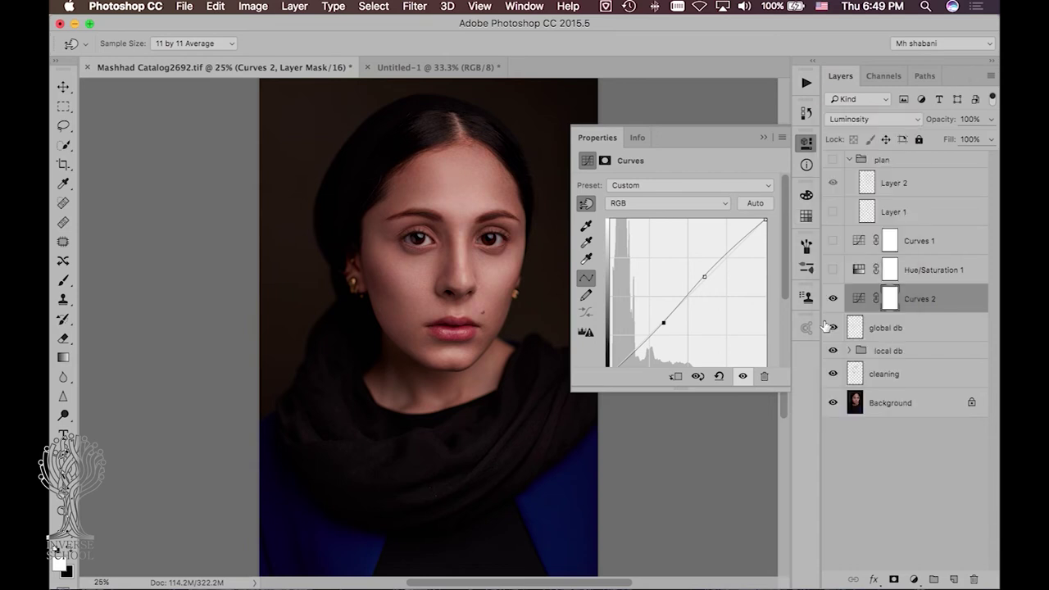
{"action": "left_click", "coordinate": [832, 299]}
{"action": "left_click", "coordinate": [832, 299]}
{"action": "left_click", "coordinate": [831, 299]}
{"action": "left_click", "coordinate": [831, 303]}
{"action": "left_click", "coordinate": [830, 303]}
{"action": "left_click", "coordinate": [831, 302]}
{"action": "left_click", "coordinate": [831, 303]}
{"action": "left_click", "coordinate": [831, 303]}
{"action": "left_click", "coordinate": [831, 303]}
{"action": "left_click", "coordinate": [832, 300]}
{"action": "left_click", "coordinate": [832, 300]}
{"action": "left_click", "coordinate": [832, 300]}
{"action": "left_click", "coordinate": [831, 303]}
{"action": "left_click", "coordinate": [807, 142]}
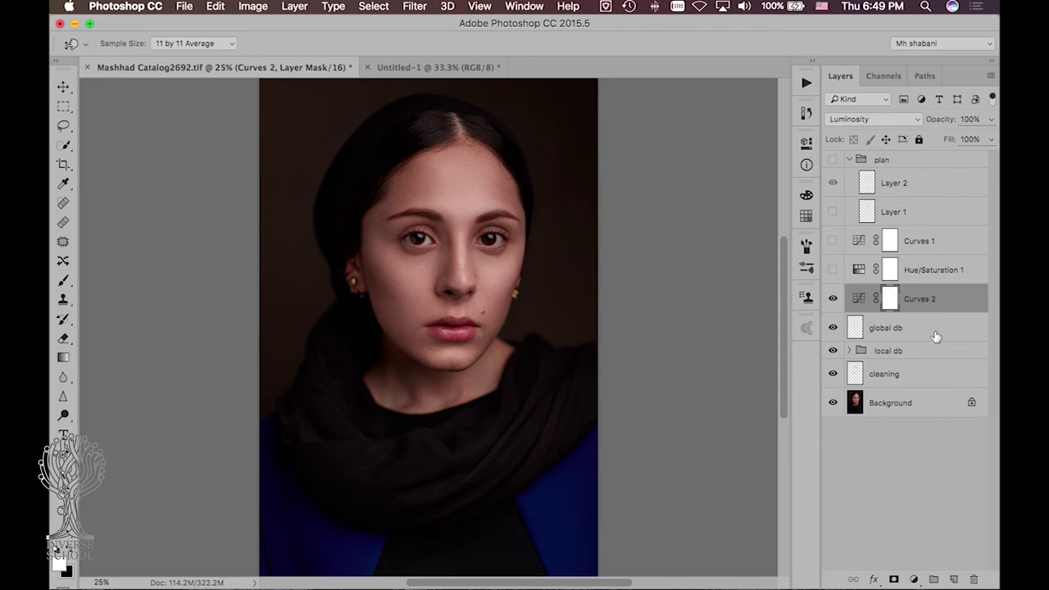
Add a Curves adjustment layer above Curves 2 and switch its curve to the Blue channel.
{"action": "left_click", "coordinate": [913, 580]}
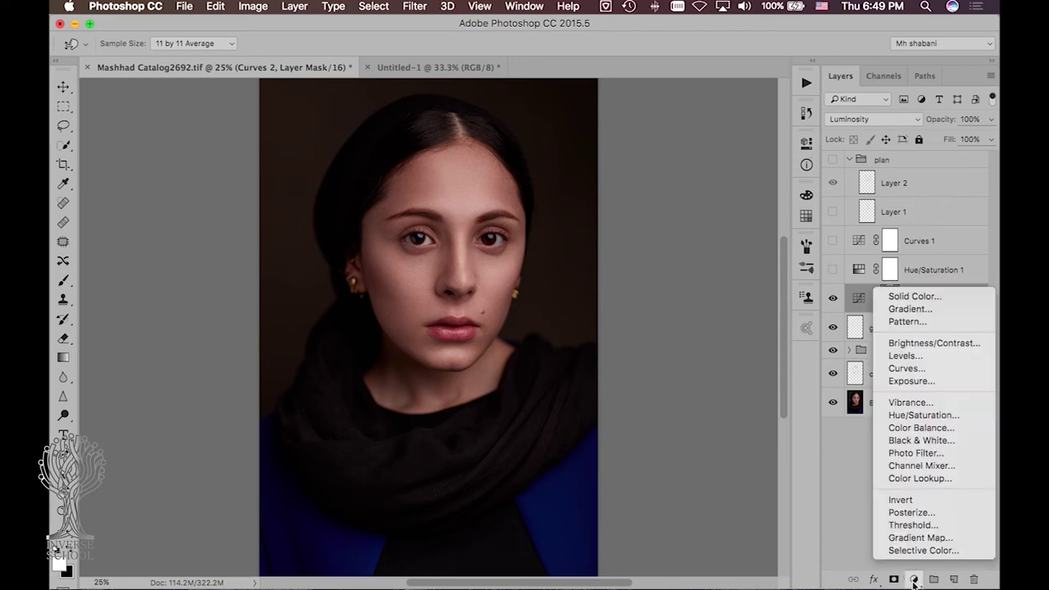
{"action": "left_click", "coordinate": [927, 369]}
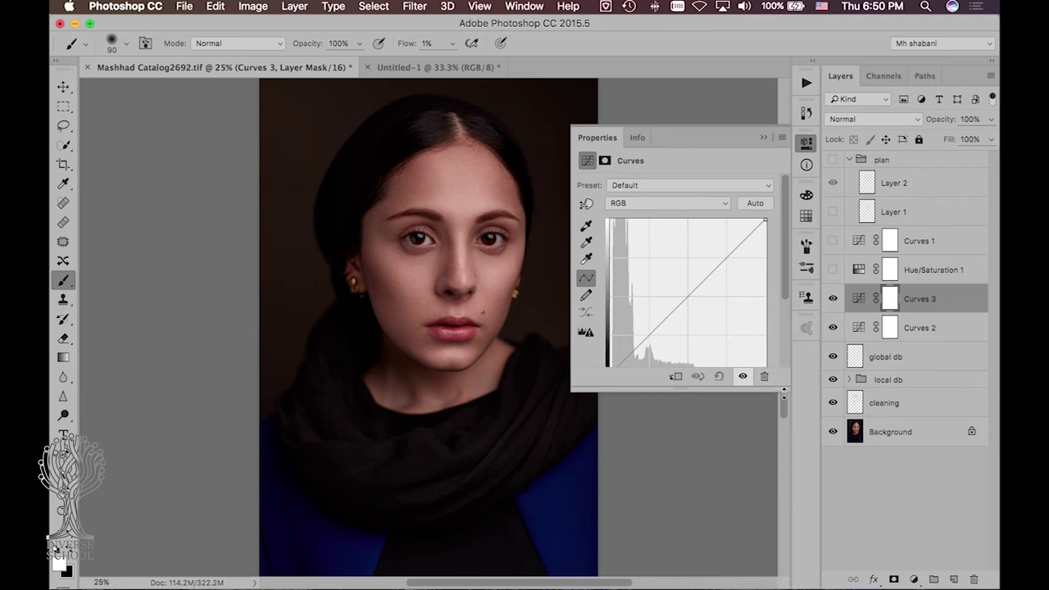
{"action": "left_click_drag", "start_coordinate": [784, 392], "coordinate": [784, 431]}
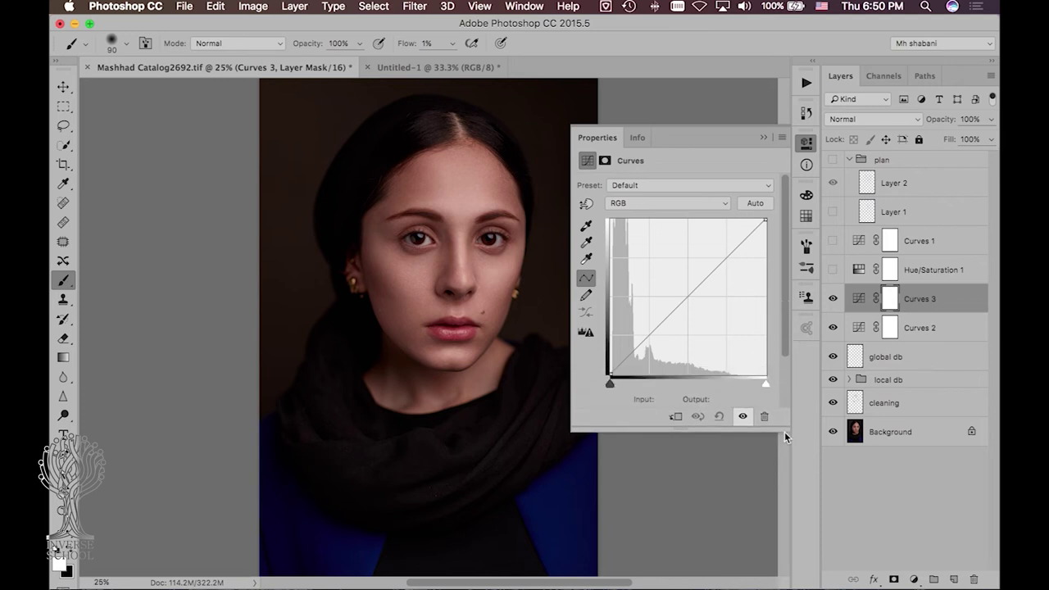
{"action": "left_click", "coordinate": [652, 204]}
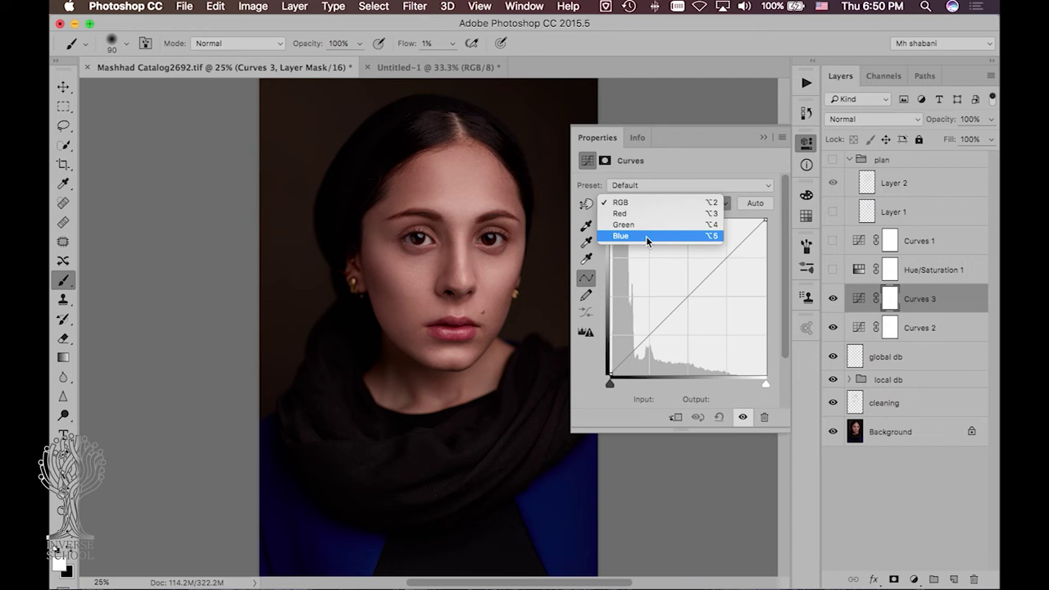
{"action": "left_click", "coordinate": [646, 236]}
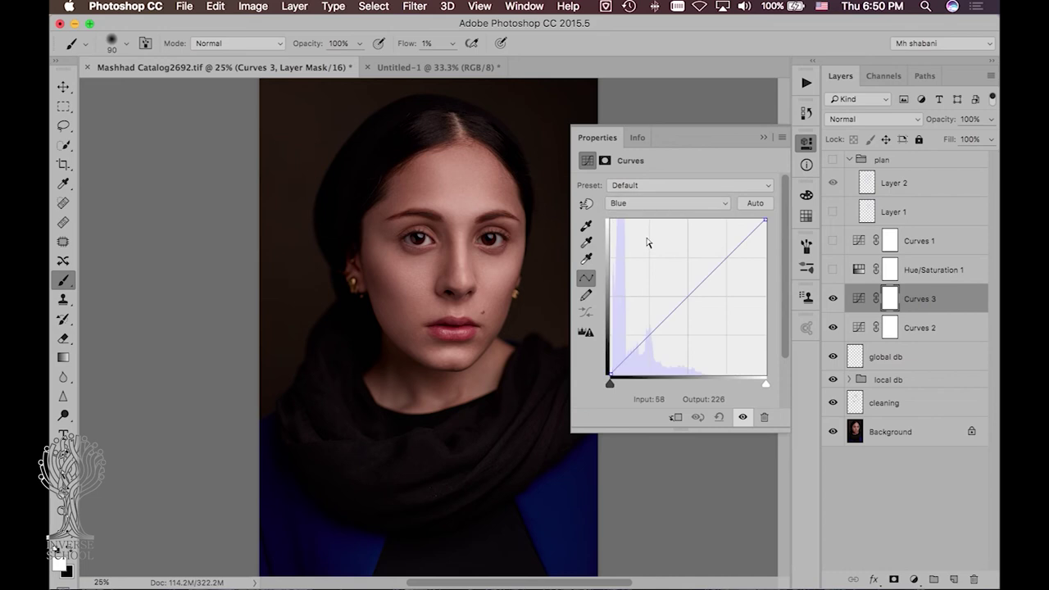
Try raising the midtones of the Blue curve in Curves 3, and remove the point.
{"action": "left_click_drag", "start_coordinate": [687, 296], "coordinate": [686, 255]}
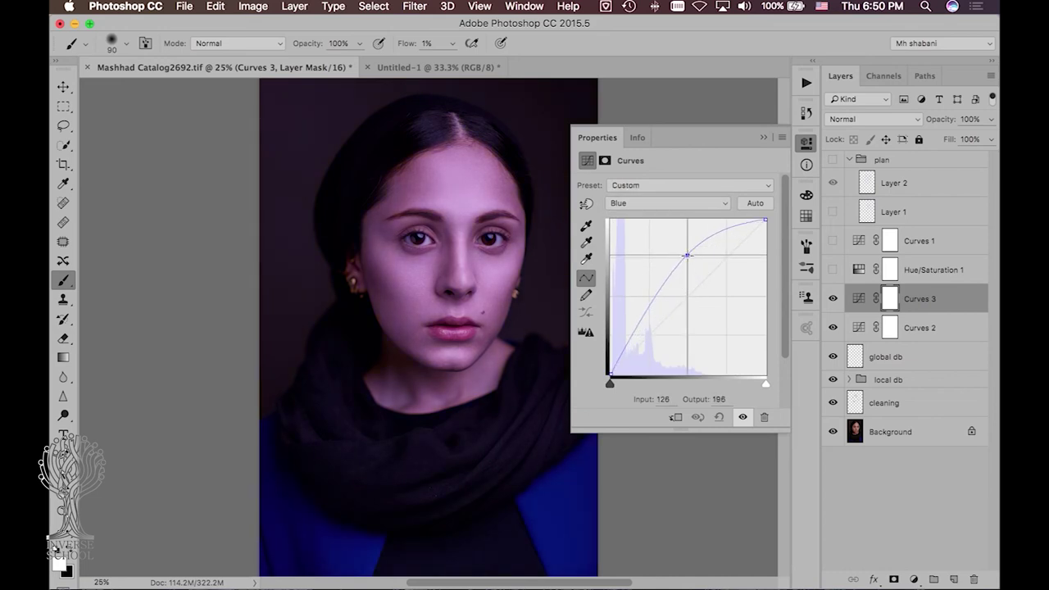
{"action": "left_click_drag", "start_coordinate": [687, 254], "coordinate": [547, 200]}
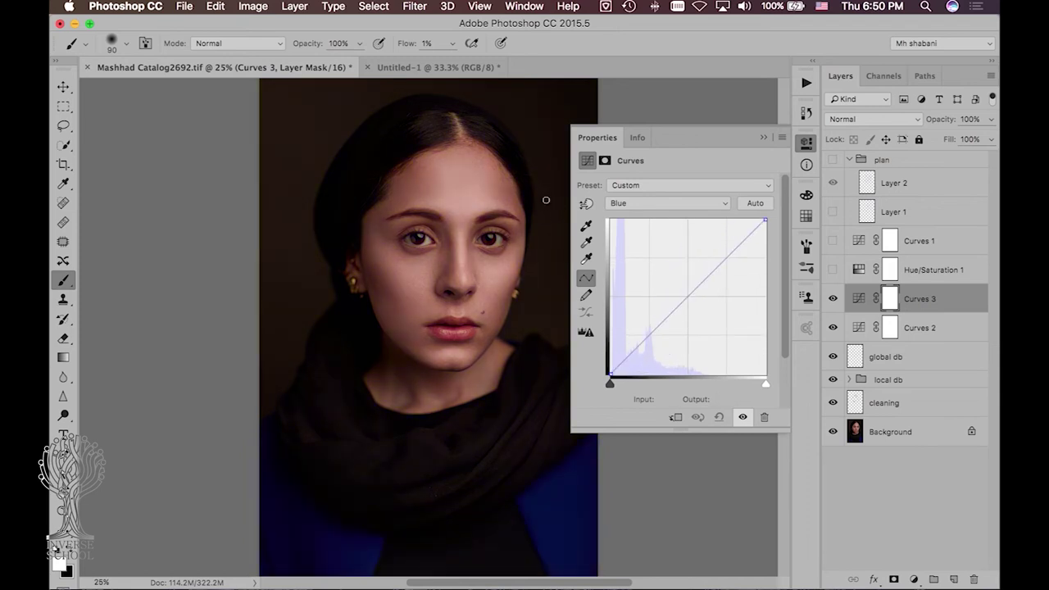
Shape the Curves 3 Blue curve with on-image adjustment, raising the dark tone at the cheek's side and lowering the bright forehead tone to the diagonal.
{"action": "left_click", "coordinate": [587, 206]}
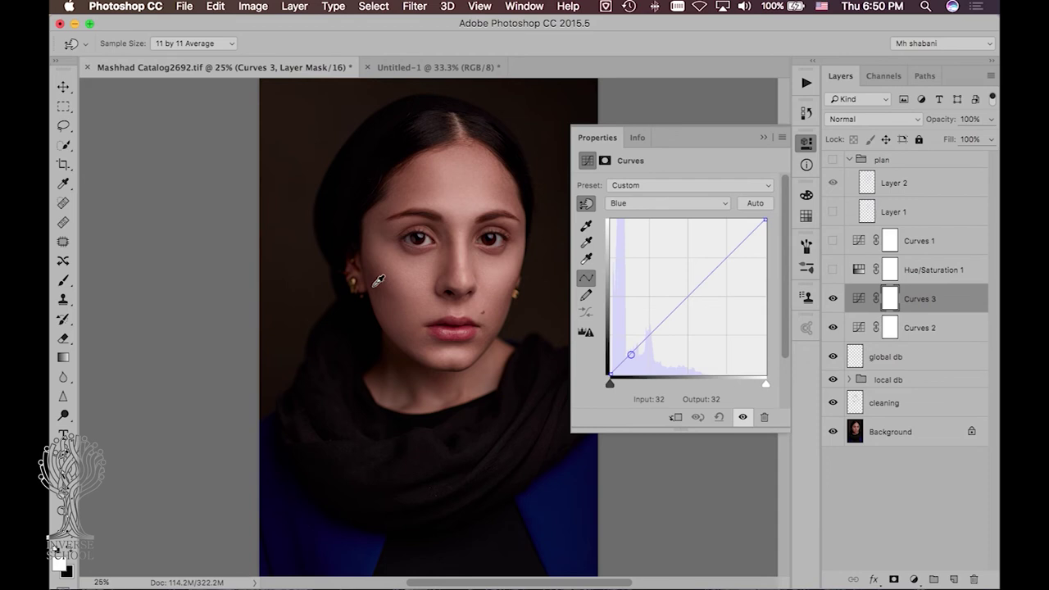
{"action": "left_click_drag", "start_coordinate": [379, 281], "coordinate": [376, 275]}
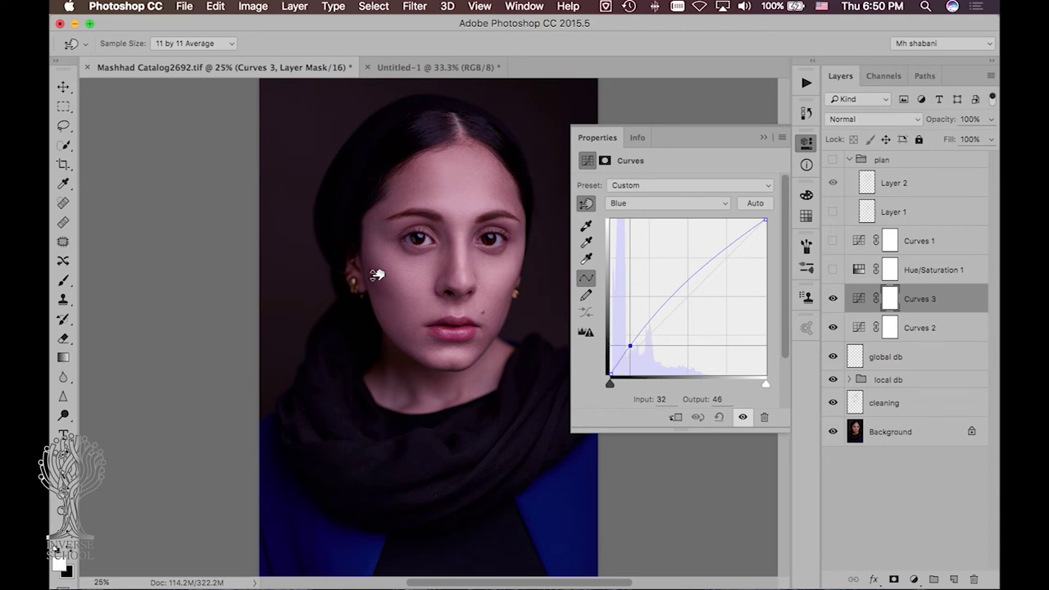
{"action": "left_click_drag", "start_coordinate": [376, 275], "coordinate": [379, 270]}
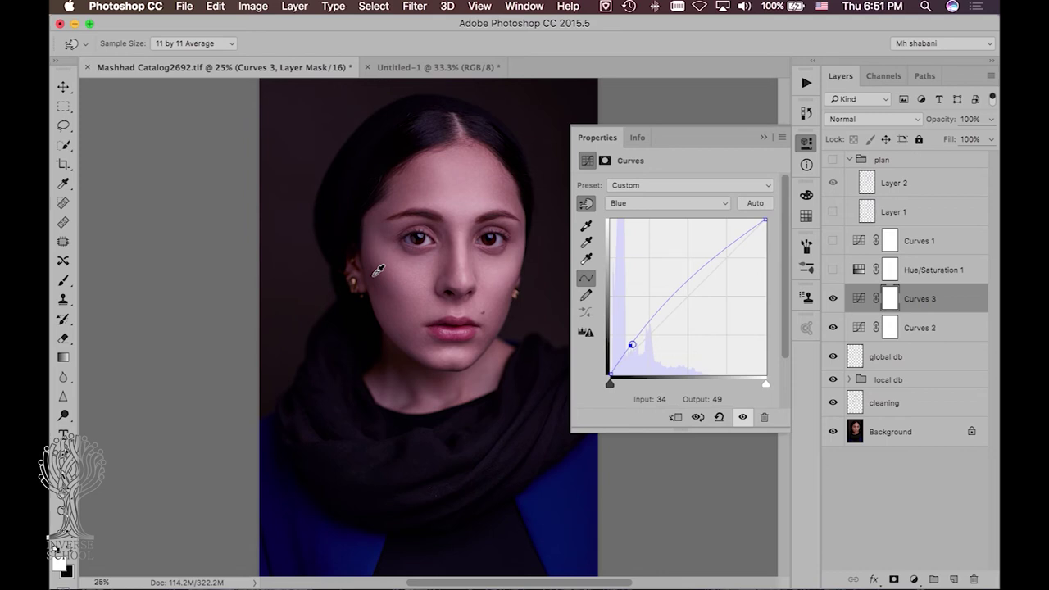
{"action": "left_click", "coordinate": [441, 196]}
{"action": "left_click_drag", "start_coordinate": [440, 196], "coordinate": [440, 210]}
{"action": "left_click_drag", "start_coordinate": [441, 211], "coordinate": [441, 214]}
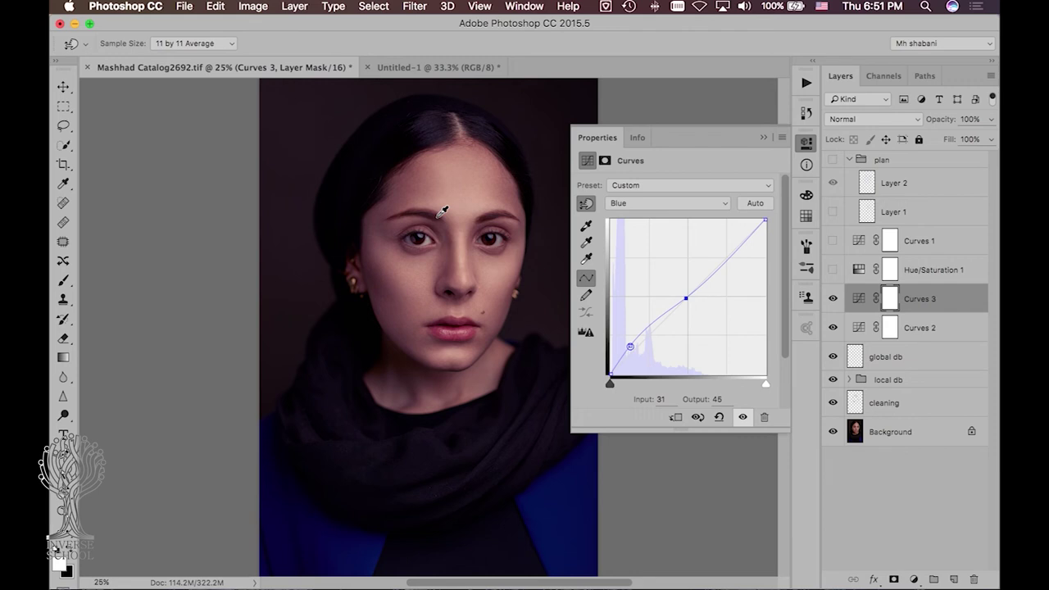
{"action": "left_click", "coordinate": [806, 145]}
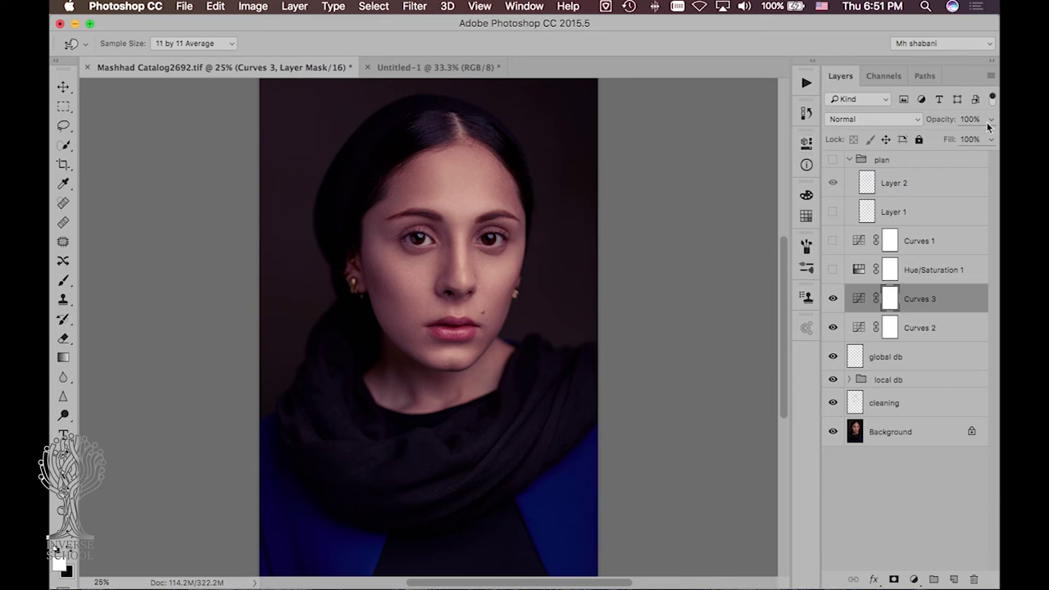
Collapse the plan group and delete the hidden Curves 1 and Hue/Saturation 1 layers.
{"action": "left_click", "coordinate": [849, 160]}
{"action": "left_click", "coordinate": [925, 184]}
{"action": "key", "text": "b"}
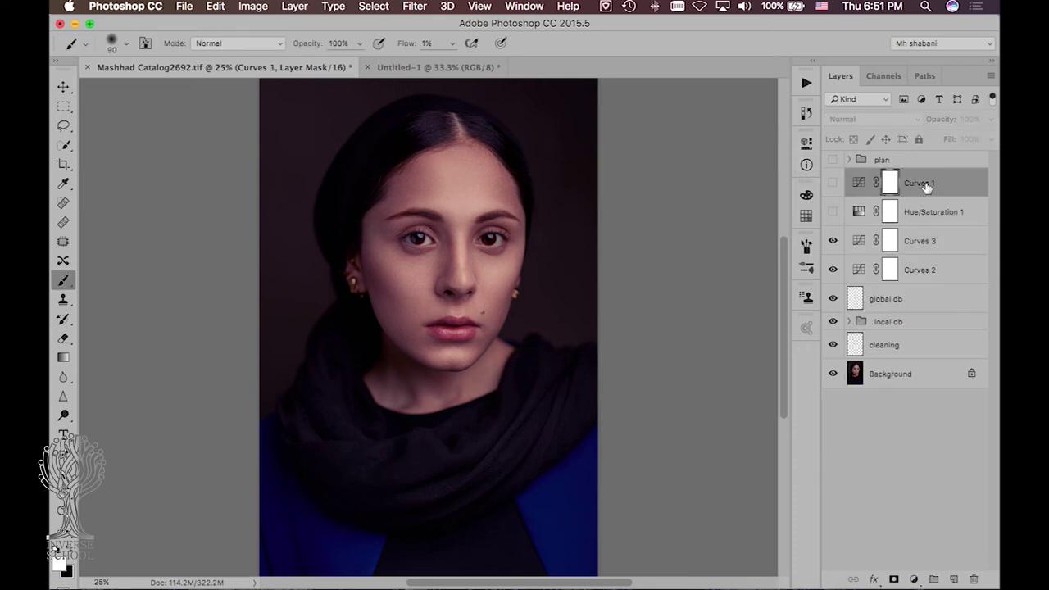
{"action": "key", "text": "Delete"}
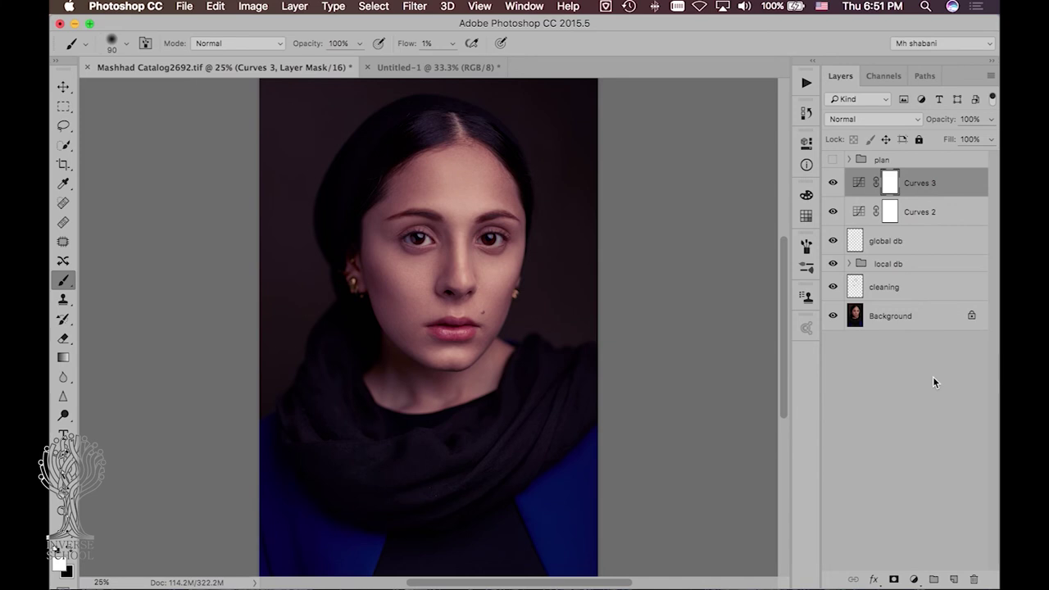
Stamp all visible layers onto a new layer above Curves 3 and apply a High Pass filter with a 1.9-pixel radius.
{"action": "key", "text": "super+alt+shift+e"}
{"action": "left_click", "coordinate": [415, 6]}
{"action": "mouse_move", "coordinate": [454, 309]}
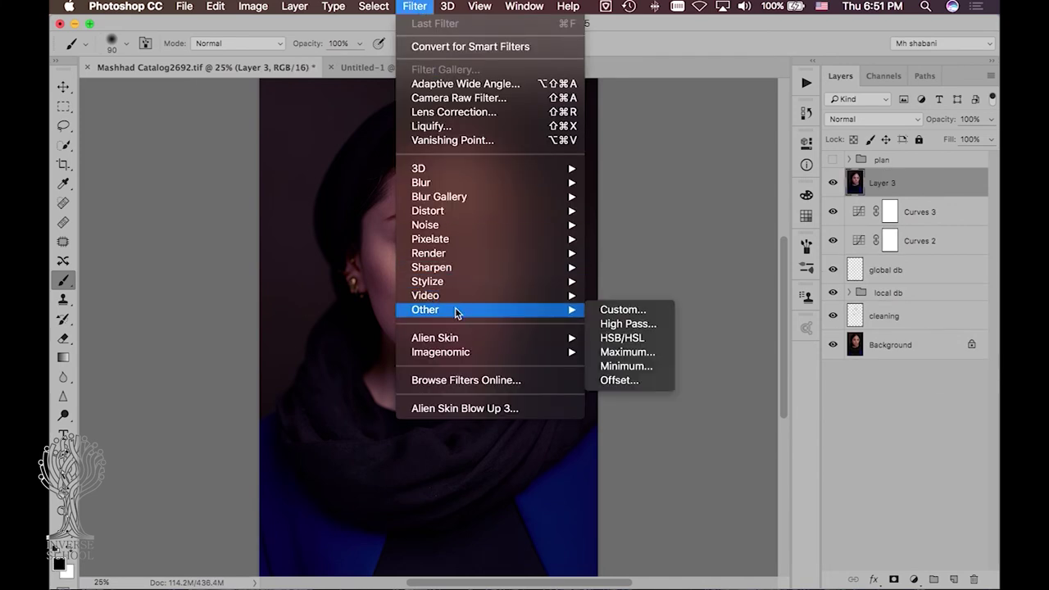
{"action": "left_click", "coordinate": [611, 324]}
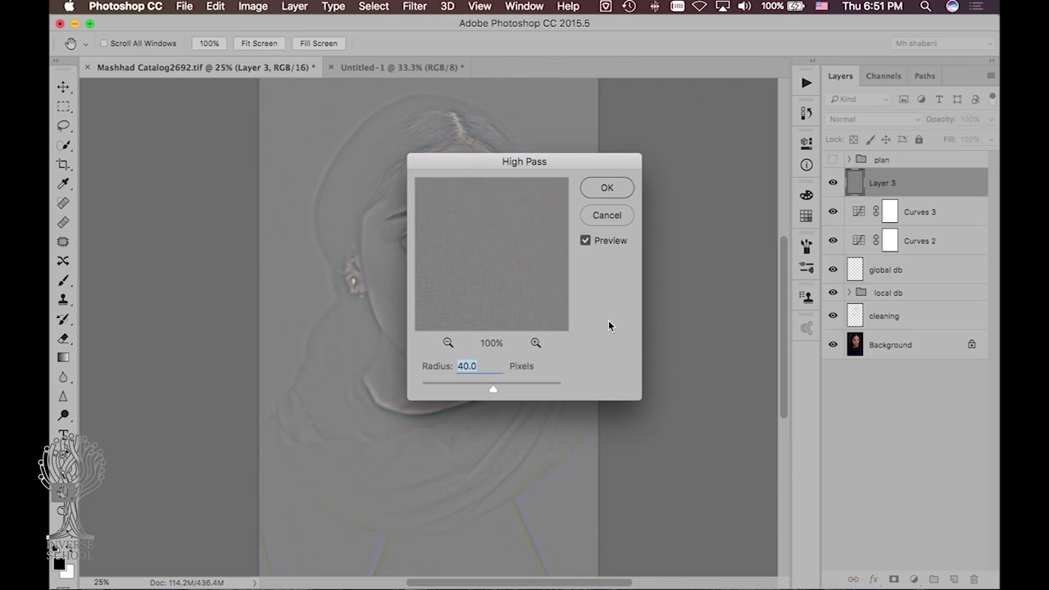
{"action": "left_click_drag", "start_coordinate": [544, 161], "coordinate": [719, 154]}
{"action": "left_click_drag", "start_coordinate": [616, 377], "coordinate": [604, 381]}
{"action": "key", "text": "Up"}
{"action": "key", "text": "Up"}
{"action": "key", "text": "Up"}
{"action": "key", "text": "Up"}
{"action": "key", "text": "Up"}
{"action": "key", "text": "Up"}
{"action": "key", "text": "Up"}
{"action": "key", "text": "Up"}
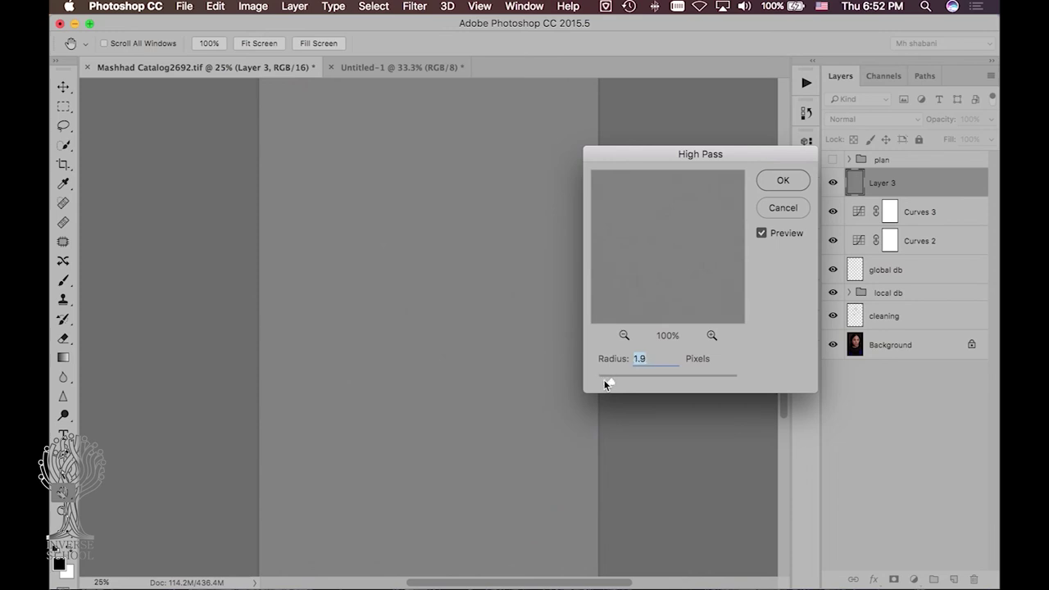
{"action": "left_click", "coordinate": [431, 245]}
{"action": "left_click", "coordinate": [791, 185]}
Set Layer 3 to the Hard Light blend mode and compare the eye detail with the layer hidden and shown.
{"action": "left_click", "coordinate": [852, 119]}
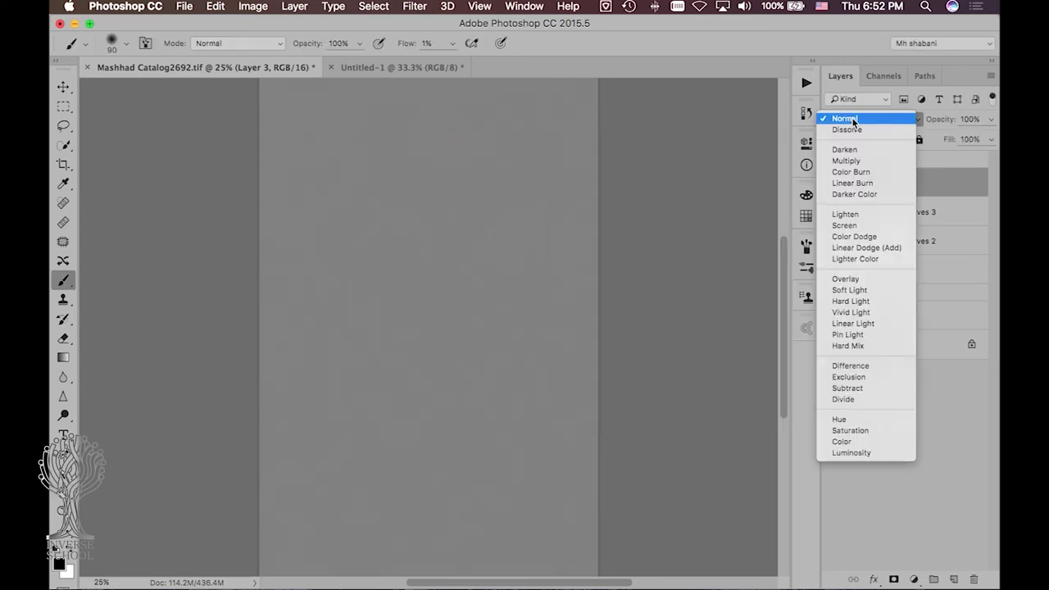
{"action": "left_click", "coordinate": [885, 303]}
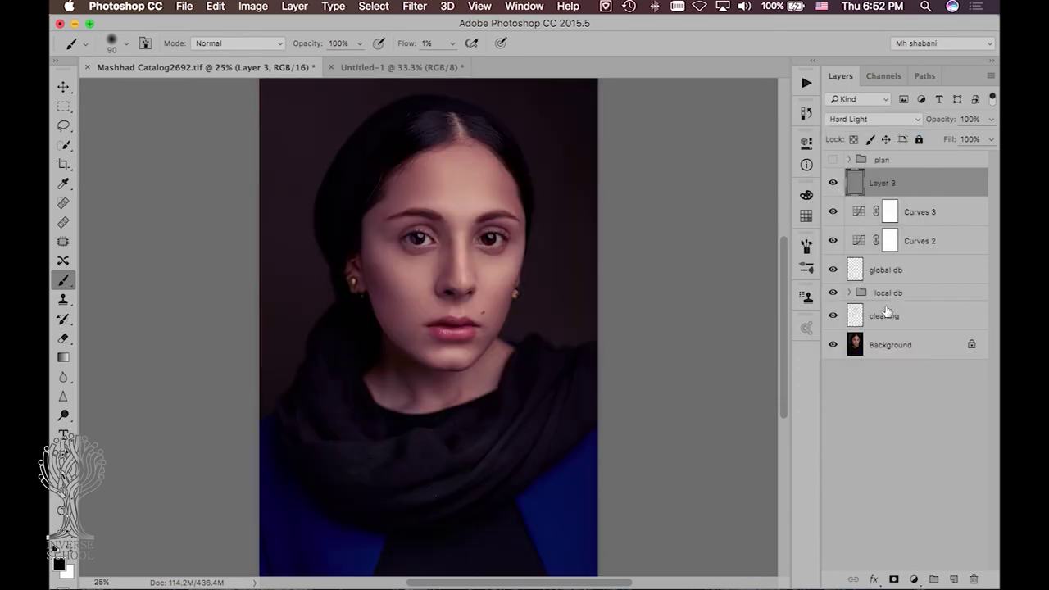
{"action": "key", "text": "z"}
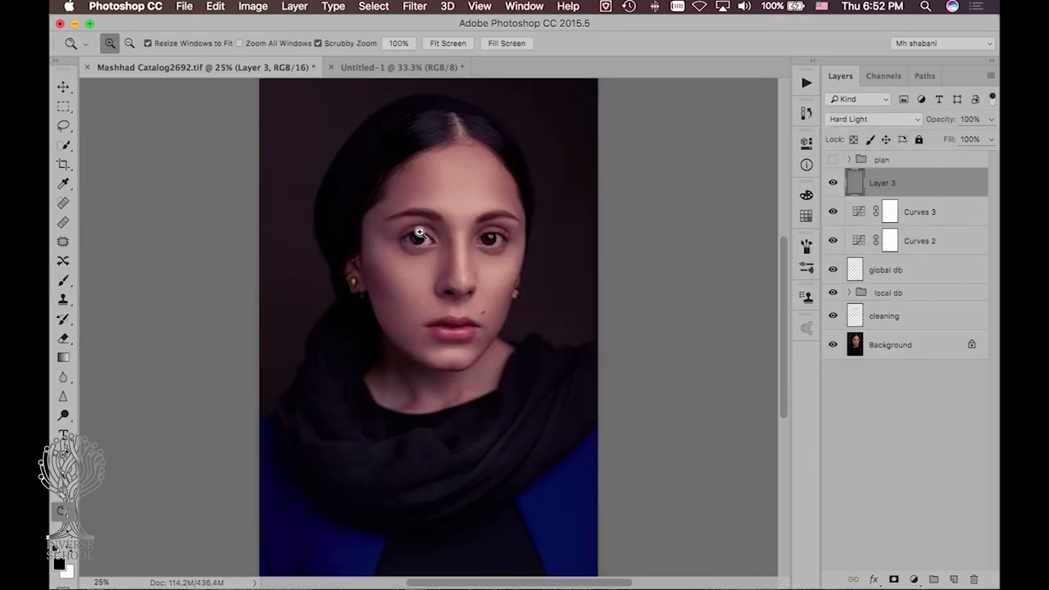
{"action": "left_click_drag", "start_coordinate": [421, 234], "coordinate": [522, 244]}
{"action": "key", "text": "b"}
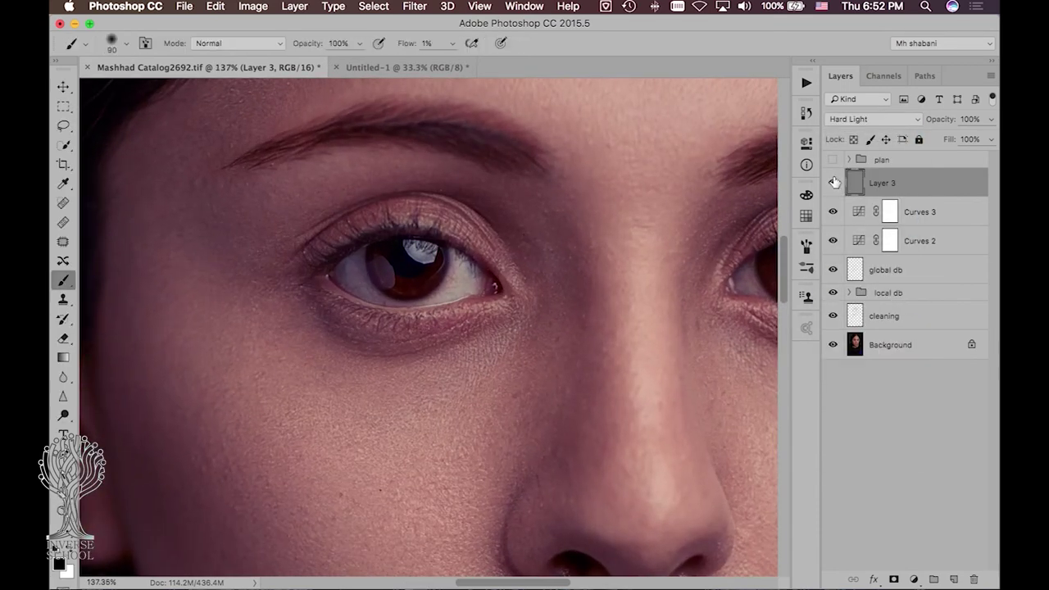
{"action": "left_click", "coordinate": [835, 182]}
{"action": "left_click", "coordinate": [835, 181]}
{"action": "left_click", "coordinate": [835, 181]}
{"action": "left_click", "coordinate": [835, 182]}
{"action": "left_click", "coordinate": [835, 181]}
{"action": "left_click", "coordinate": [835, 182]}
{"action": "left_click", "coordinate": [835, 182]}
{"action": "left_click", "coordinate": [835, 182]}
Add a black mask to Layer 3 and paint the sharpening back over both eyes and eyebrows with a 100 px brush at 10% flow.
{"action": "left_click", "coordinate": [893, 579], "text": "alt"}
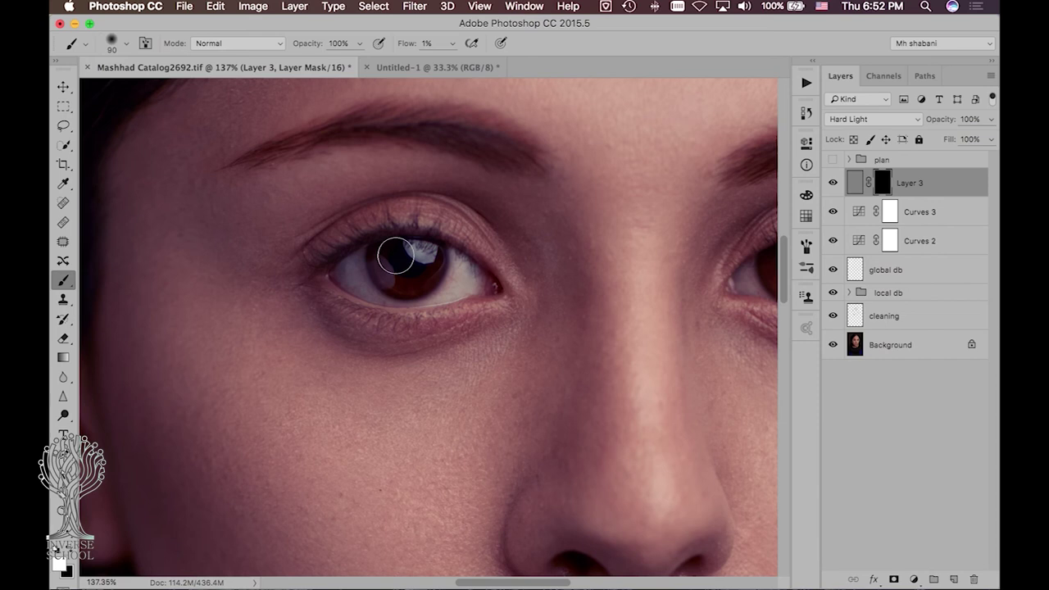
{"action": "key", "text": "bracketright"}
{"action": "key", "text": "bracketright"}
{"action": "key", "text": "bracketright"}
{"action": "key", "text": "shift+1"}
{"action": "key", "text": "bracketleft"}
{"action": "key", "text": "bracketleft"}
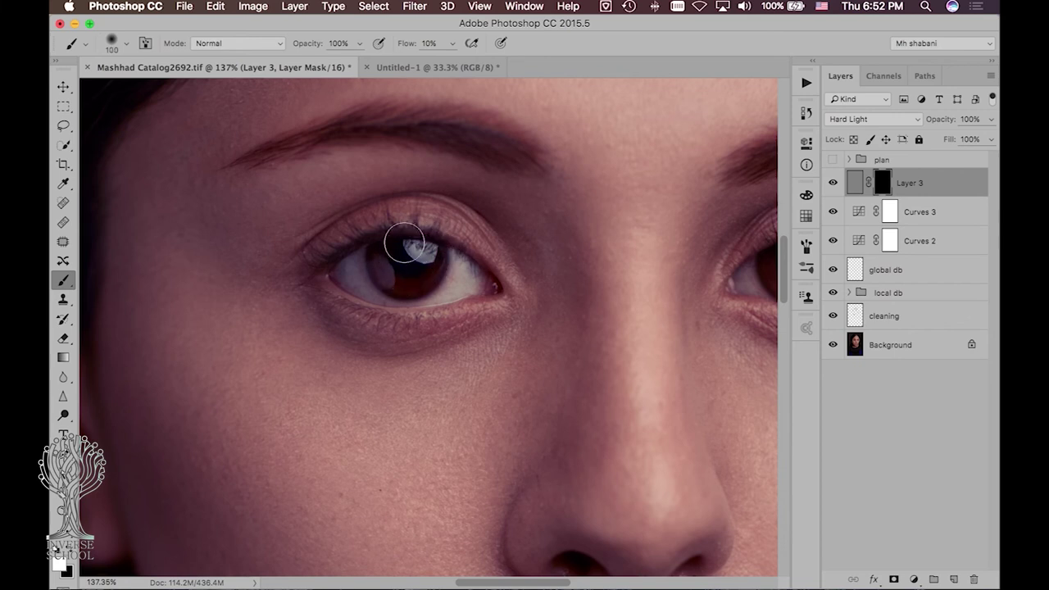
{"action": "mouse_move", "coordinate": [400, 275]}
{"action": "left_mouse_down"}
{"action": "mouse_move", "coordinate": [398, 241]}
{"action": "mouse_move", "coordinate": [402, 262]}
{"action": "left_mouse_up"}
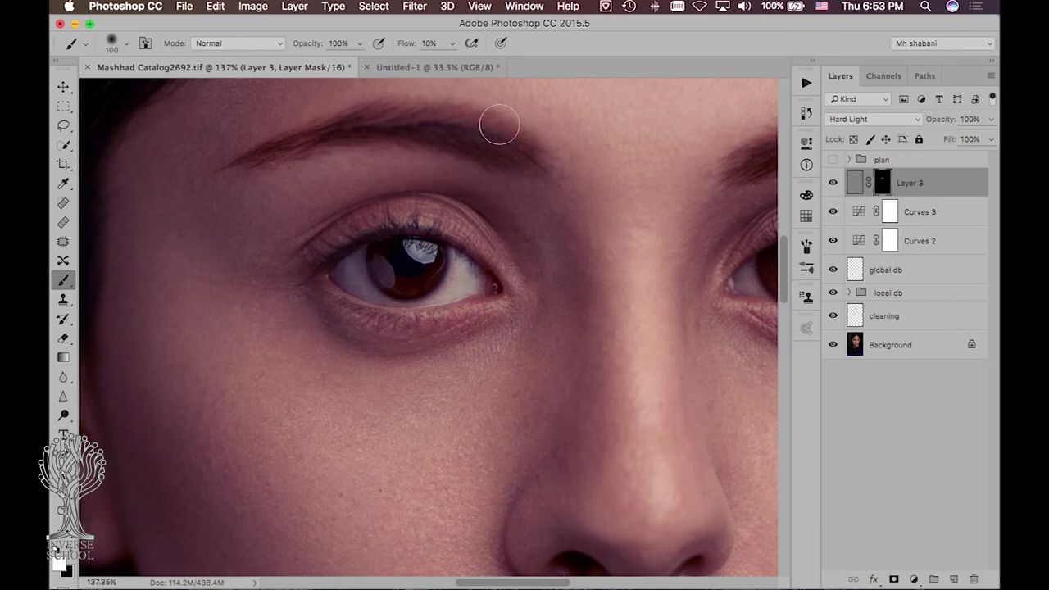
{"action": "left_click_drag", "start_coordinate": [615, 163], "coordinate": [368, 236]}
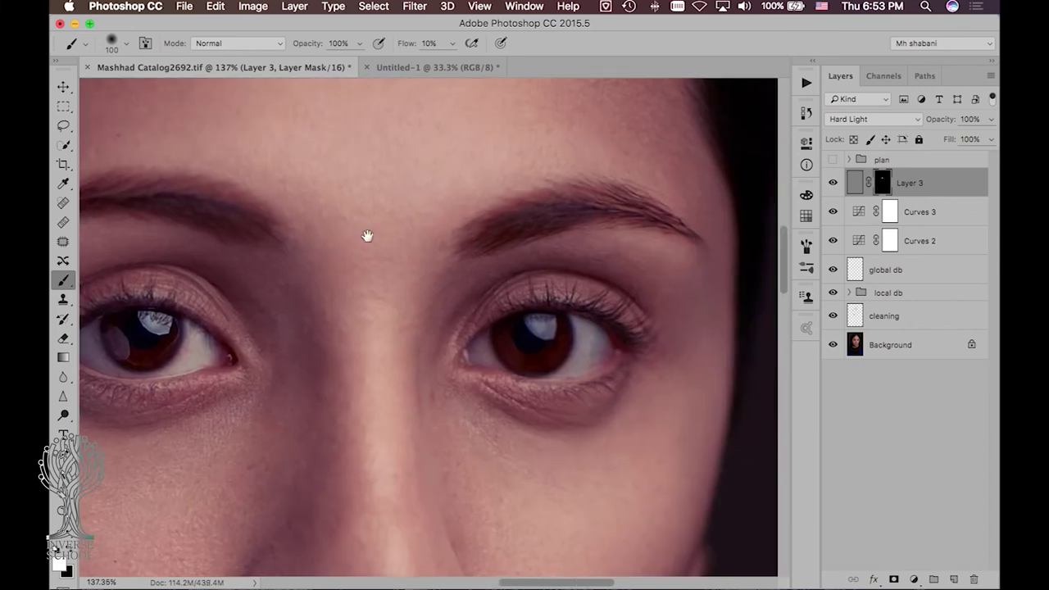
{"action": "left_click", "coordinate": [524, 347]}
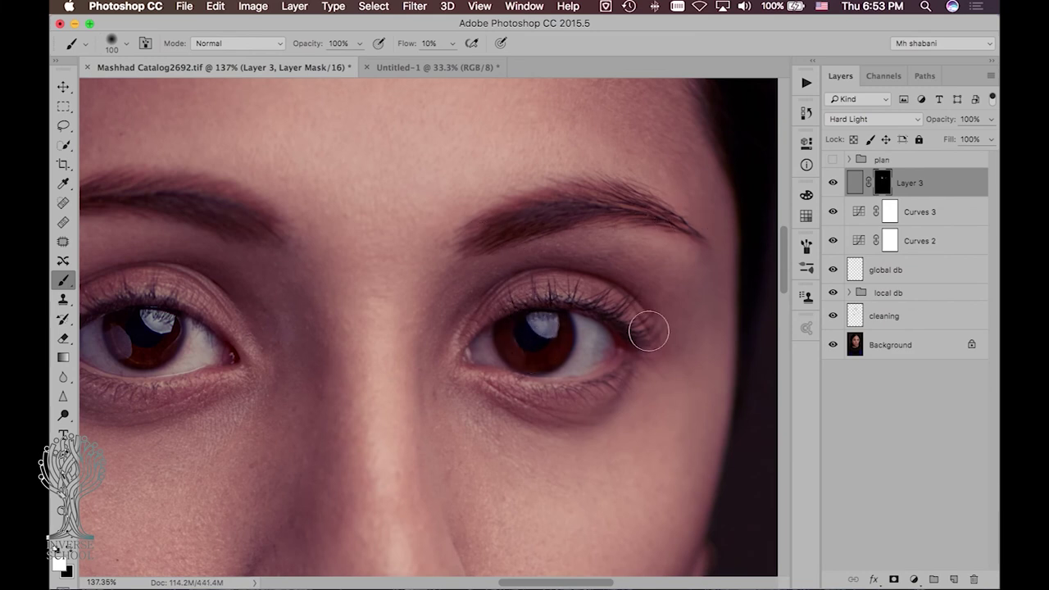
Paint the sharpening back over the lips on the Layer 3 mask with a 200 px brush.
{"action": "key", "text": "z"}
{"action": "key", "text": "super+0"}
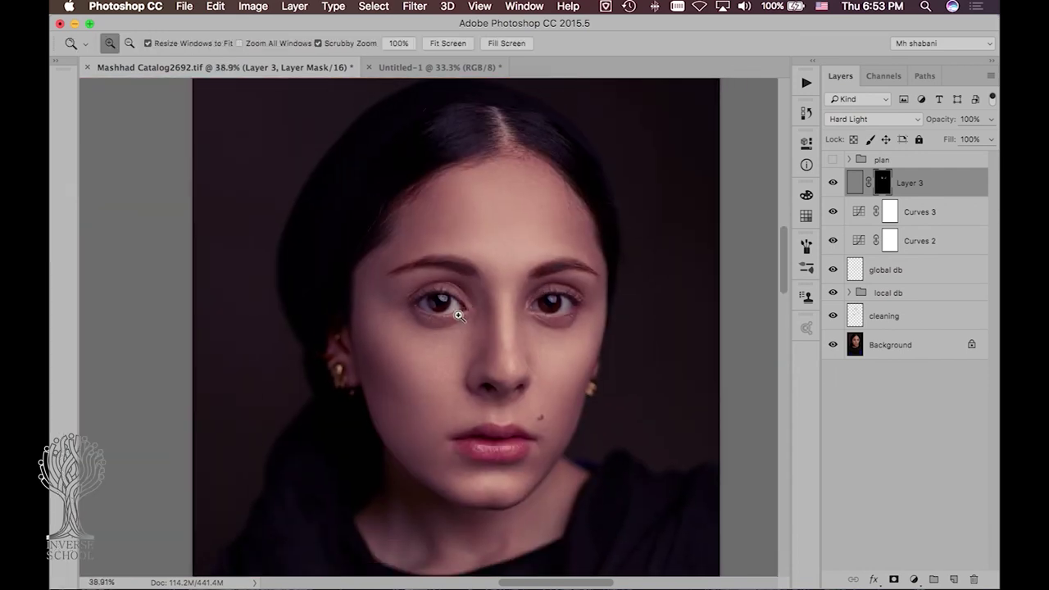
{"action": "left_click", "coordinate": [458, 314]}
{"action": "key", "text": "b"}
{"action": "key", "text": "bracketright"}
{"action": "key", "text": "bracketright"}
{"action": "key", "text": "bracketleft"}
{"action": "key", "text": "bracketleft"}
{"action": "key", "text": "bracketleft"}
{"action": "key", "text": "bracketleft"}
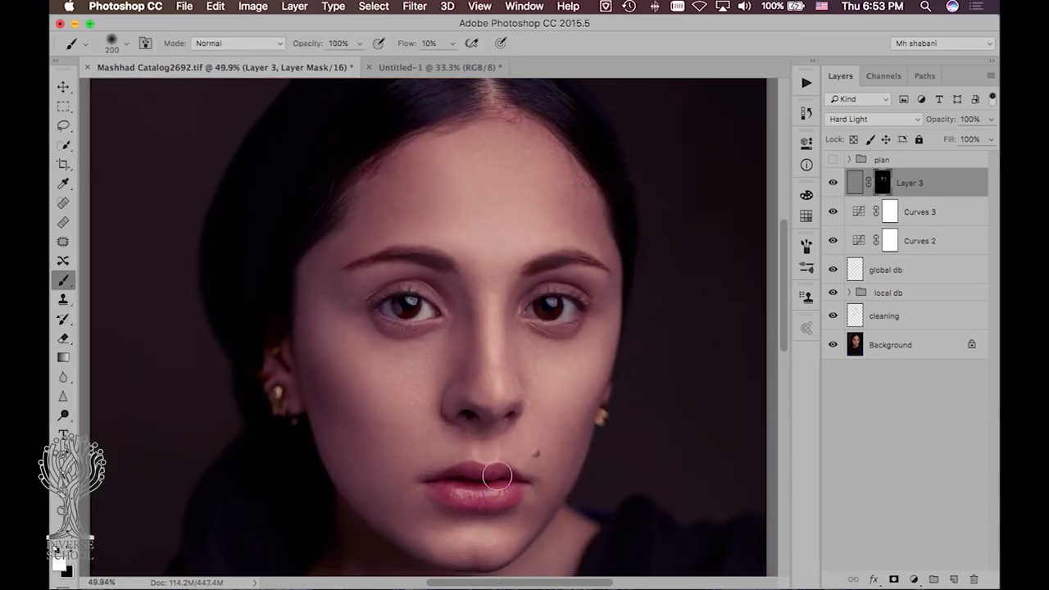
Lower the opacity of Layer 3 to 54% and compare the eye area with the layer hidden and shown.
{"action": "left_click", "coordinate": [452, 227], "text": "super"}
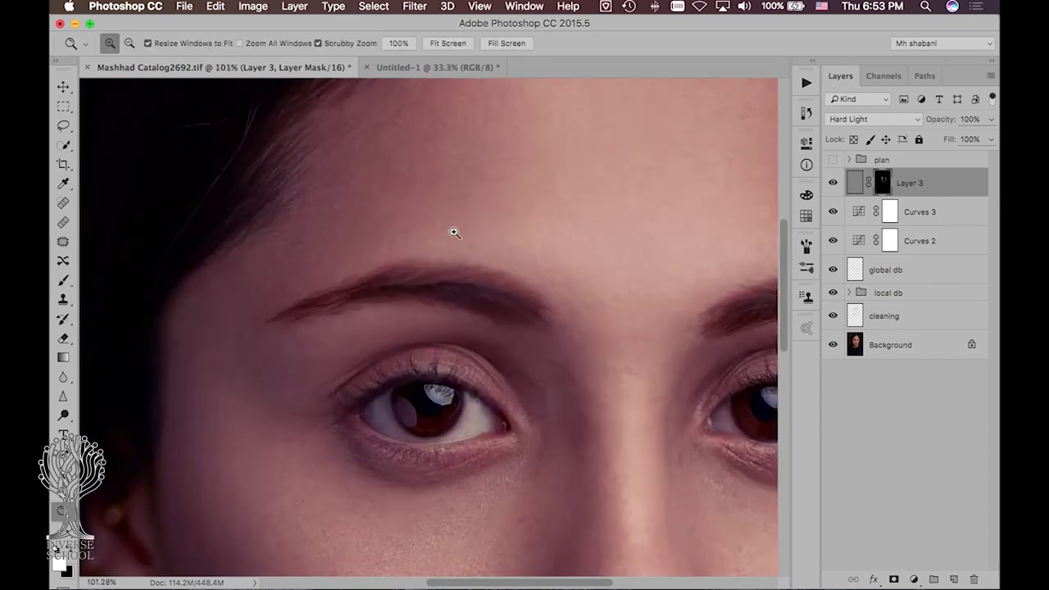
{"action": "left_click", "coordinate": [451, 227], "text": "super"}
{"action": "left_click_drag", "start_coordinate": [451, 227], "coordinate": [414, 238]}
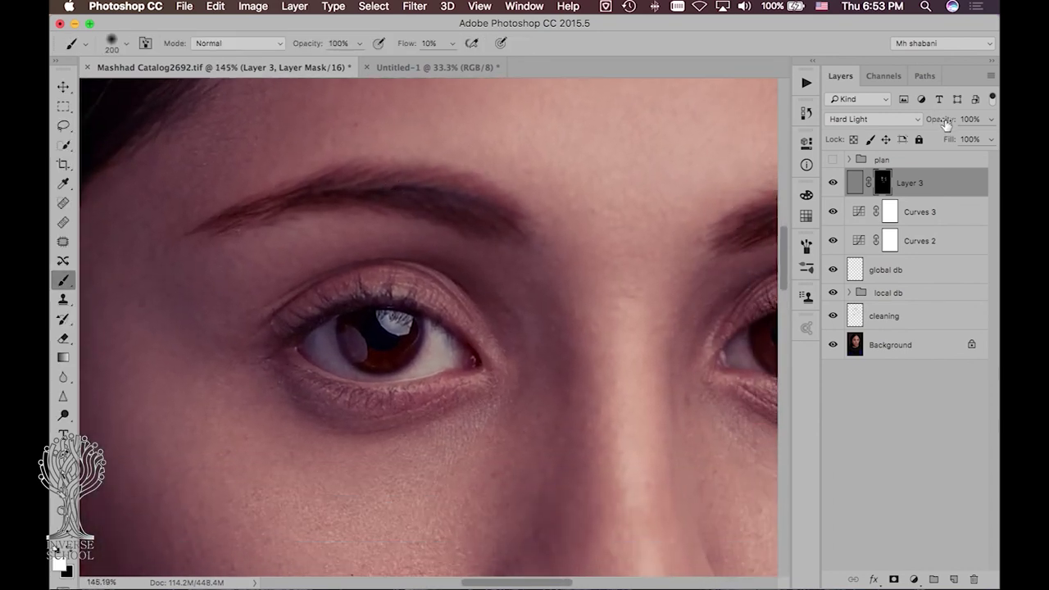
{"action": "left_click_drag", "start_coordinate": [944, 124], "coordinate": [911, 125]}
{"action": "left_click", "coordinate": [833, 183]}
{"action": "left_click", "coordinate": [833, 182]}
{"action": "left_click", "coordinate": [833, 182]}
{"action": "key", "text": "super+0"}
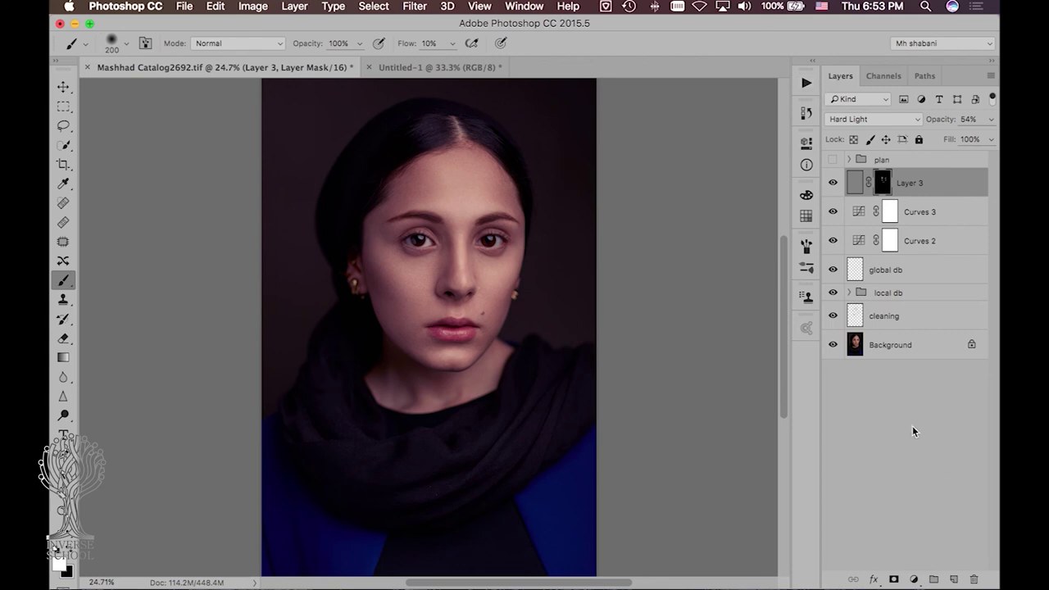
Create a new empty layer above Layer 3 and fill it with 50% Gray.
{"action": "key", "text": "super+shift+alt+n"}
{"action": "key", "text": "x"}
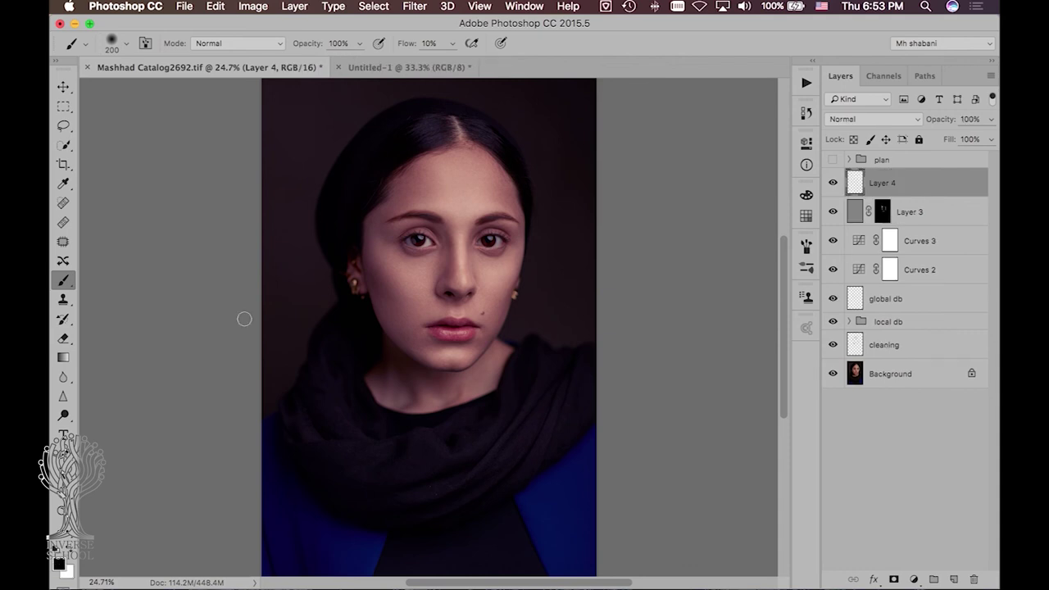
{"action": "left_click", "coordinate": [415, 6]}
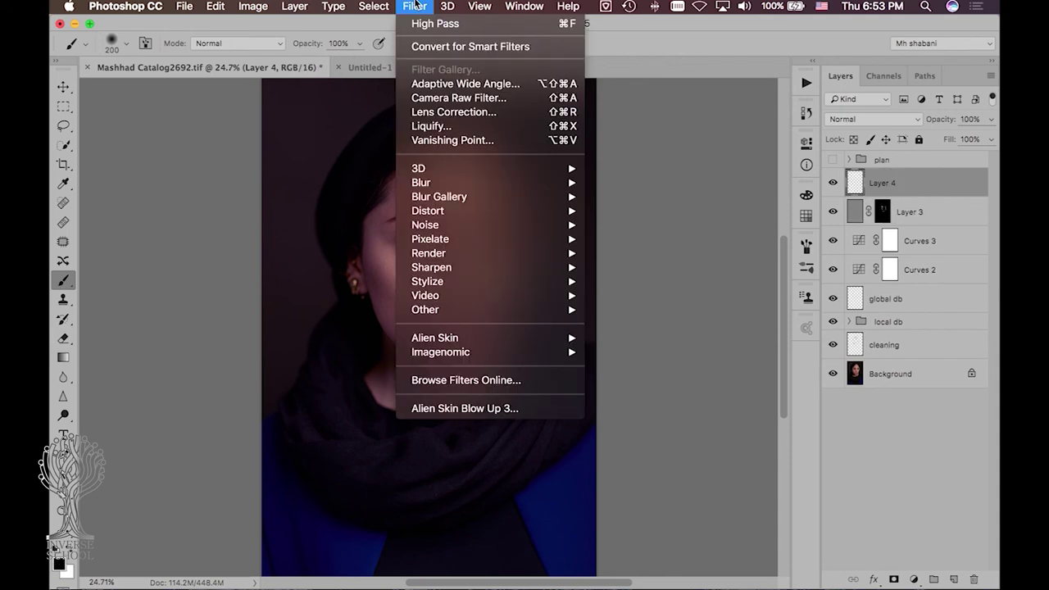
{"action": "left_click", "coordinate": [216, 168]}
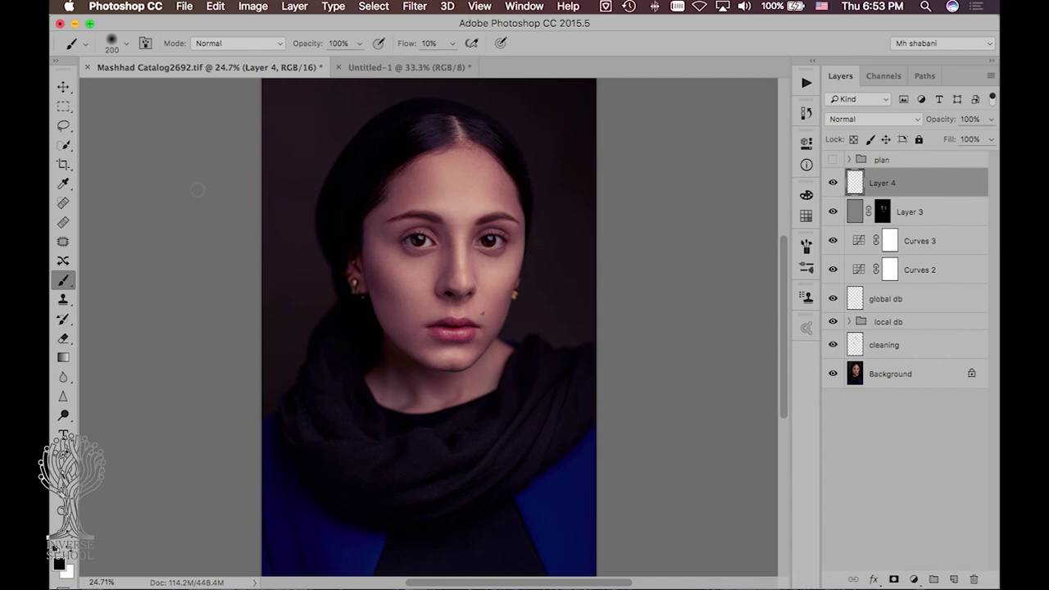
{"action": "key", "text": "shift+BackSpace"}
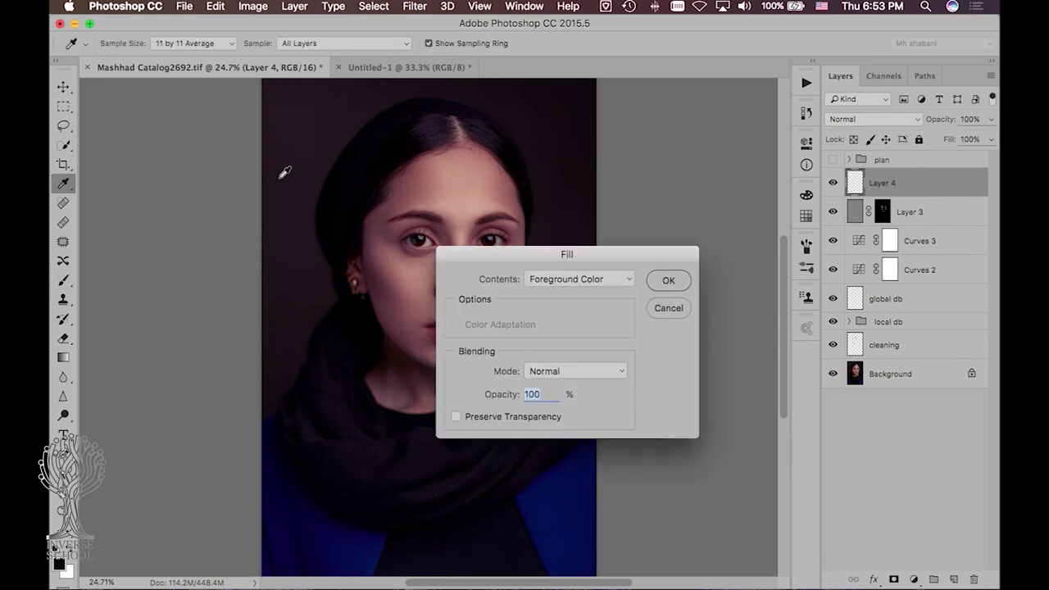
{"action": "left_click", "coordinate": [562, 280]}
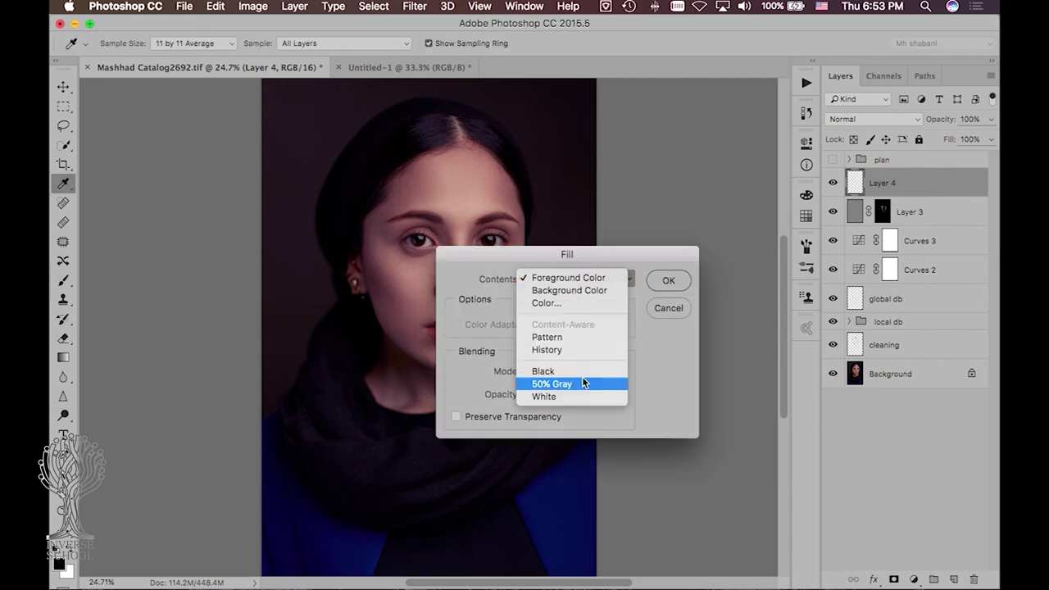
{"action": "left_click", "coordinate": [551, 384]}
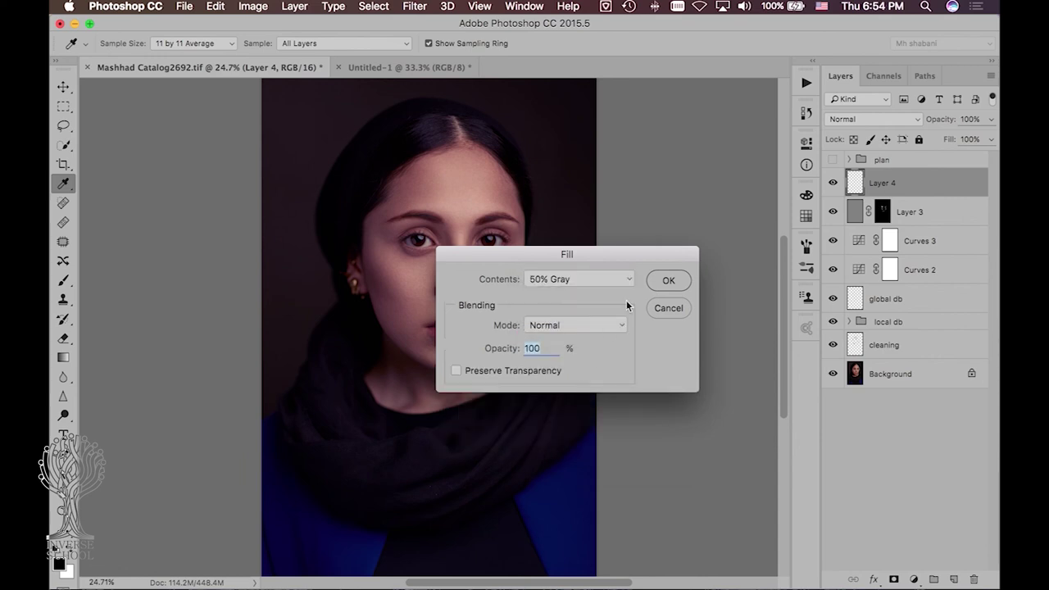
{"action": "left_click", "coordinate": [668, 279]}
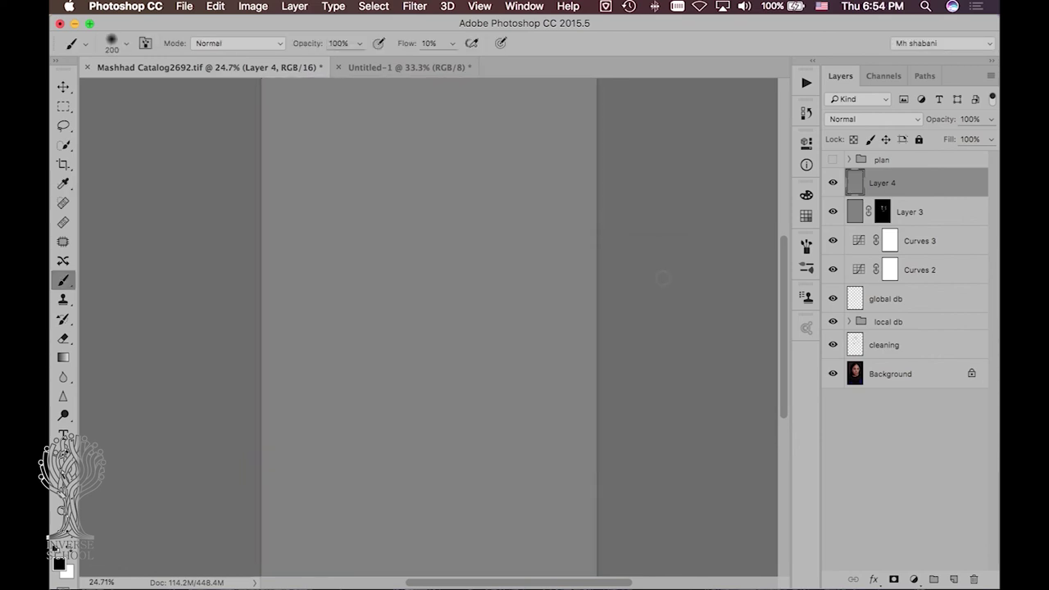
Try 33.03% Gaussian monochromatic noise on the gray Layer 4, inspect the grain close up, and undo it.
{"action": "left_click", "coordinate": [419, 6]}
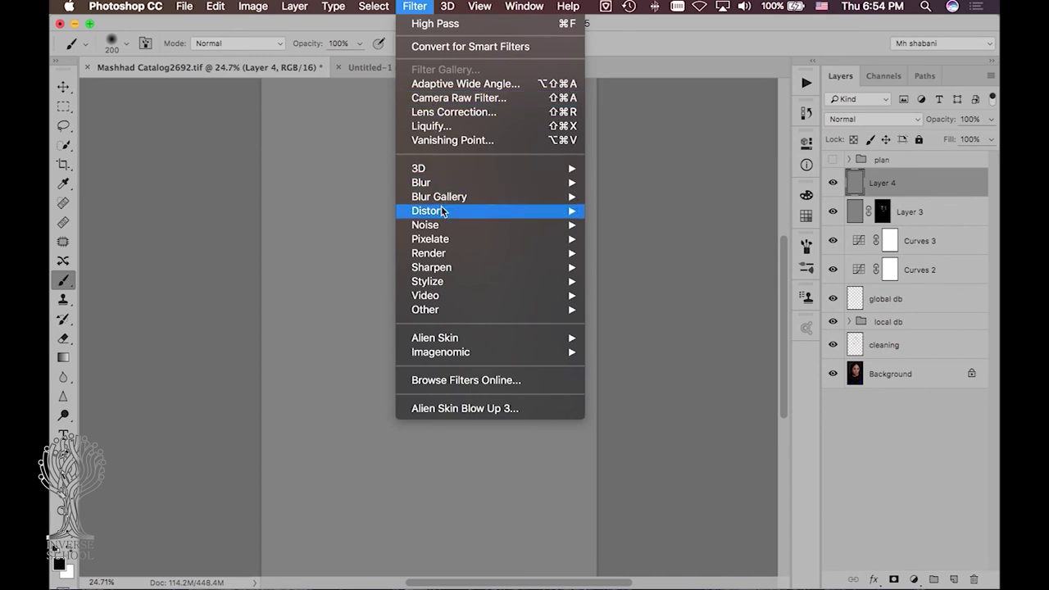
{"action": "mouse_move", "coordinate": [441, 225]}
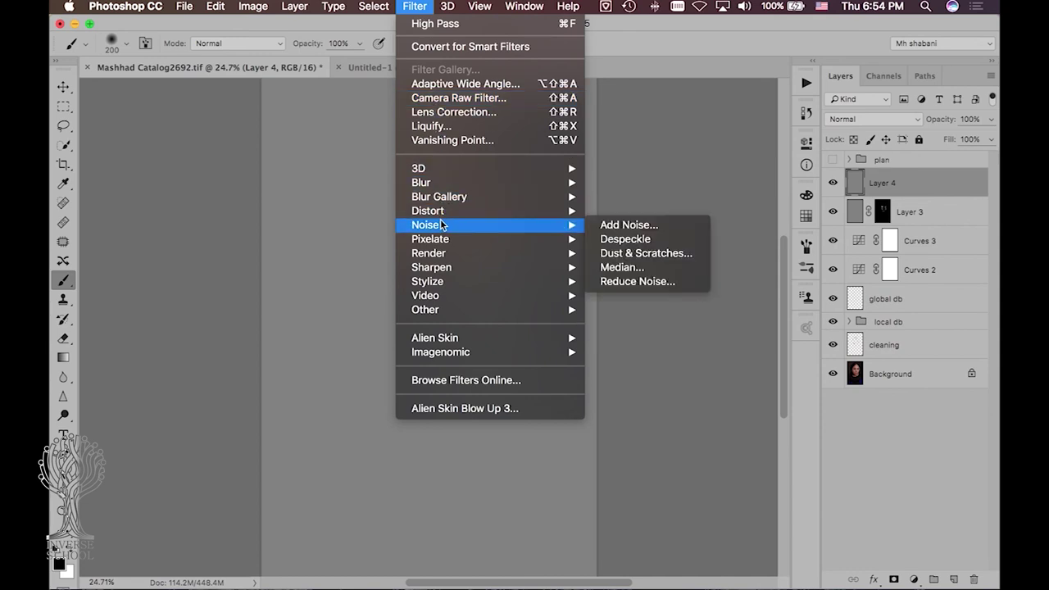
{"action": "left_click", "coordinate": [627, 224]}
{"action": "left_click_drag", "start_coordinate": [448, 335], "coordinate": [431, 342]}
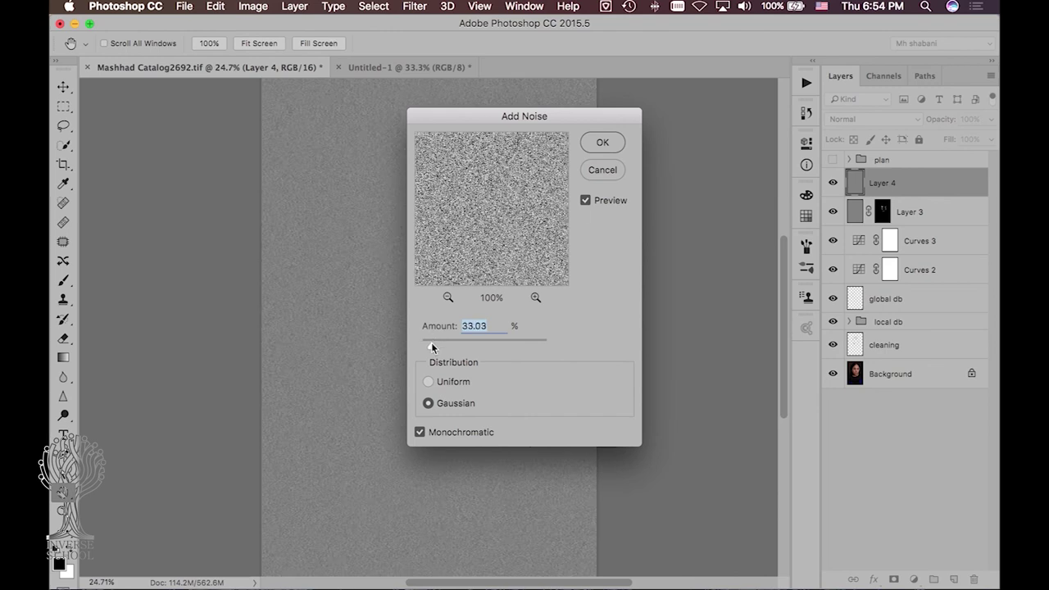
{"action": "left_click", "coordinate": [601, 144]}
{"action": "key", "text": "b"}
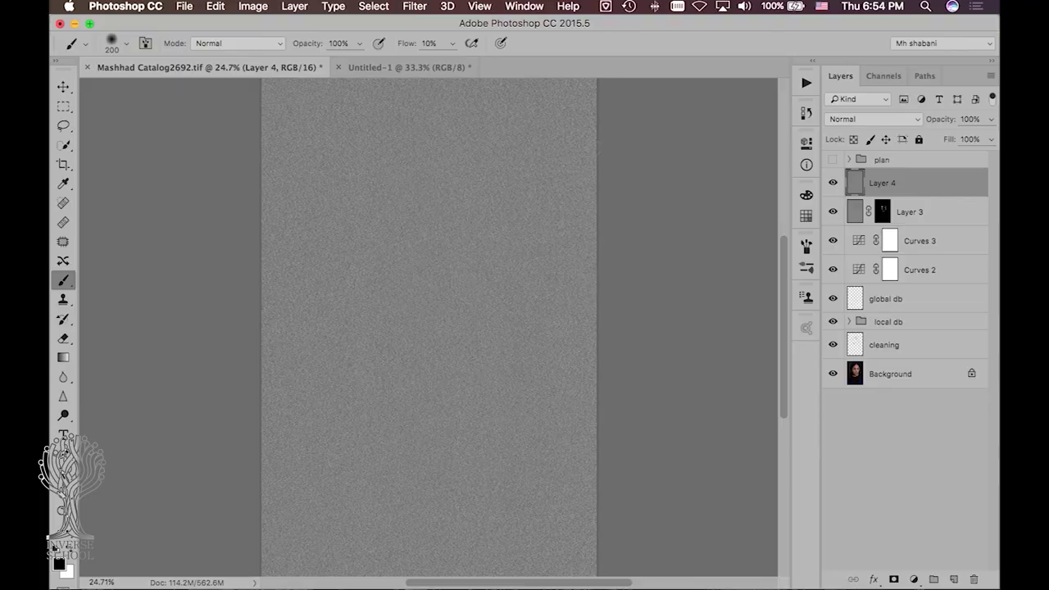
{"action": "key", "text": "z"}
{"action": "mouse_move", "coordinate": [386, 311]}
{"action": "left_mouse_down"}
{"action": "mouse_move", "coordinate": [572, 309]}
{"action": "mouse_move", "coordinate": [500, 311]}
{"action": "left_mouse_up"}
{"action": "key", "text": "b"}
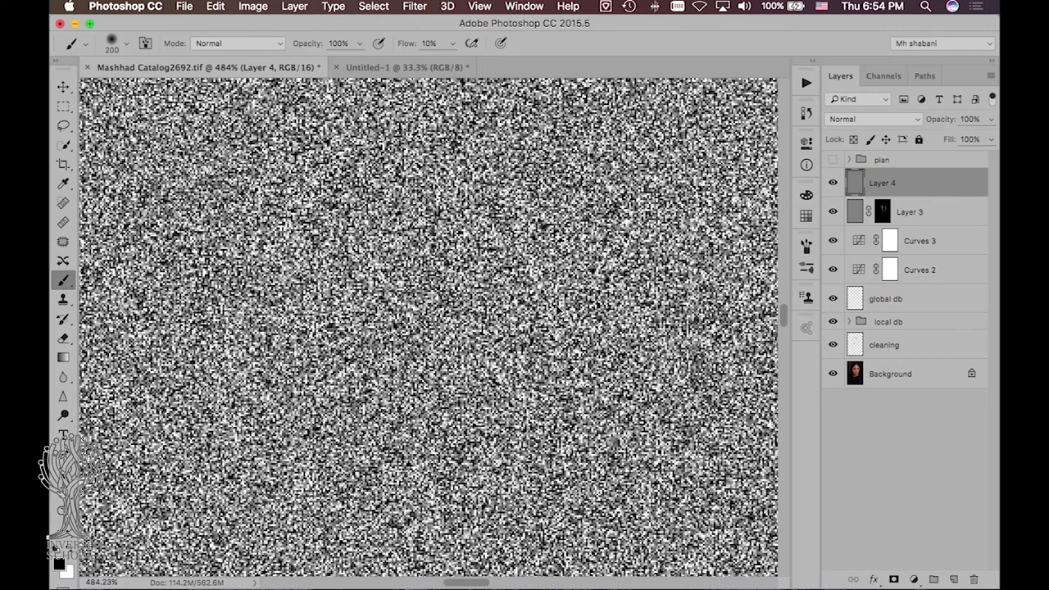
{"action": "key", "text": "super+z"}
Add 33.03% Gaussian noise to Layer 4, previewing it in color before applying it as Monochromatic.
{"action": "left_click", "coordinate": [414, 6]}
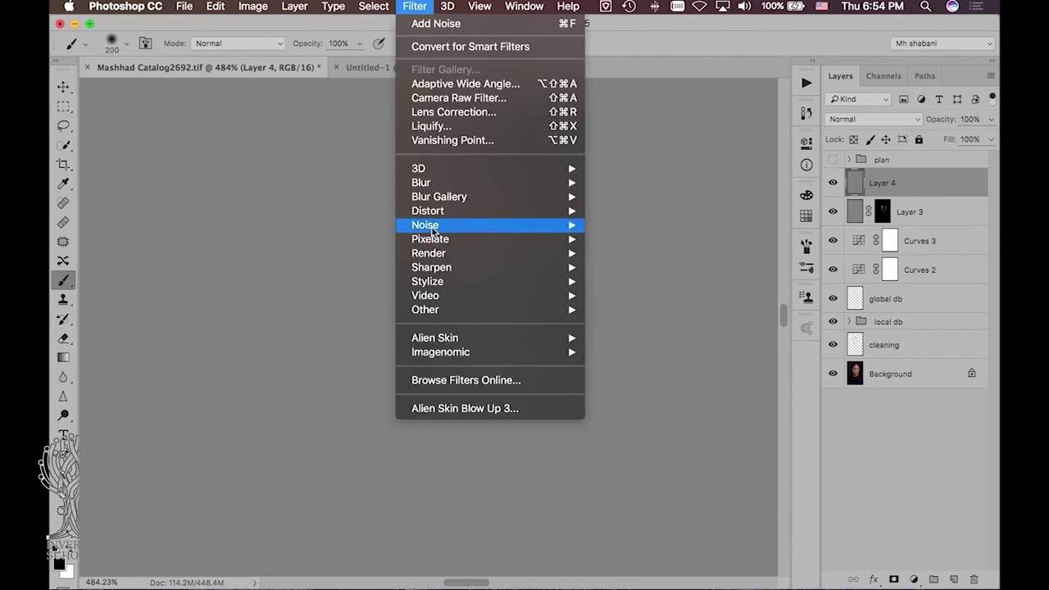
{"action": "mouse_move", "coordinate": [433, 229]}
{"action": "left_click", "coordinate": [638, 223]}
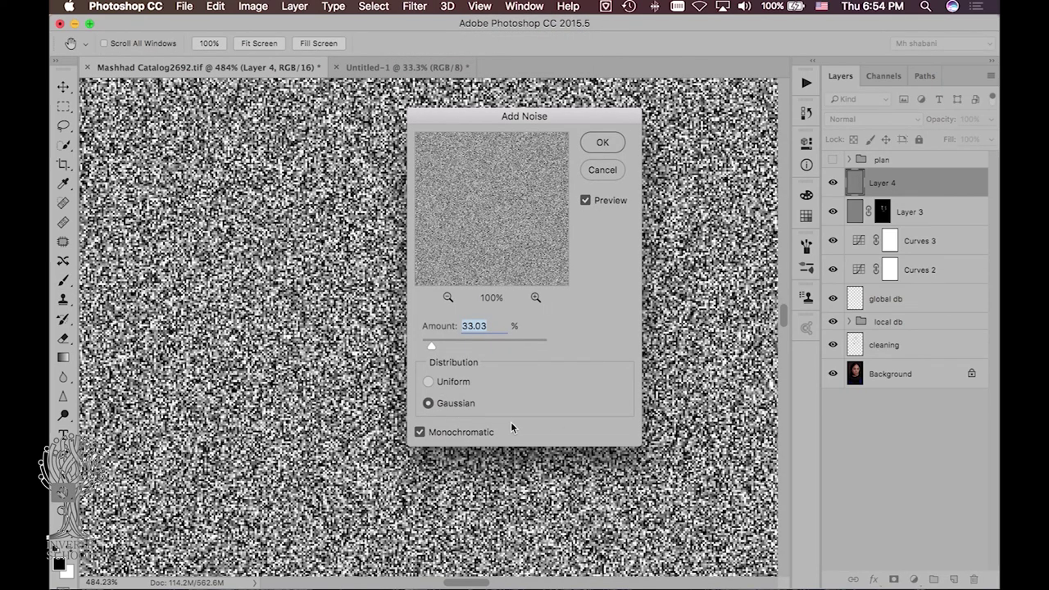
{"action": "left_click", "coordinate": [469, 438]}
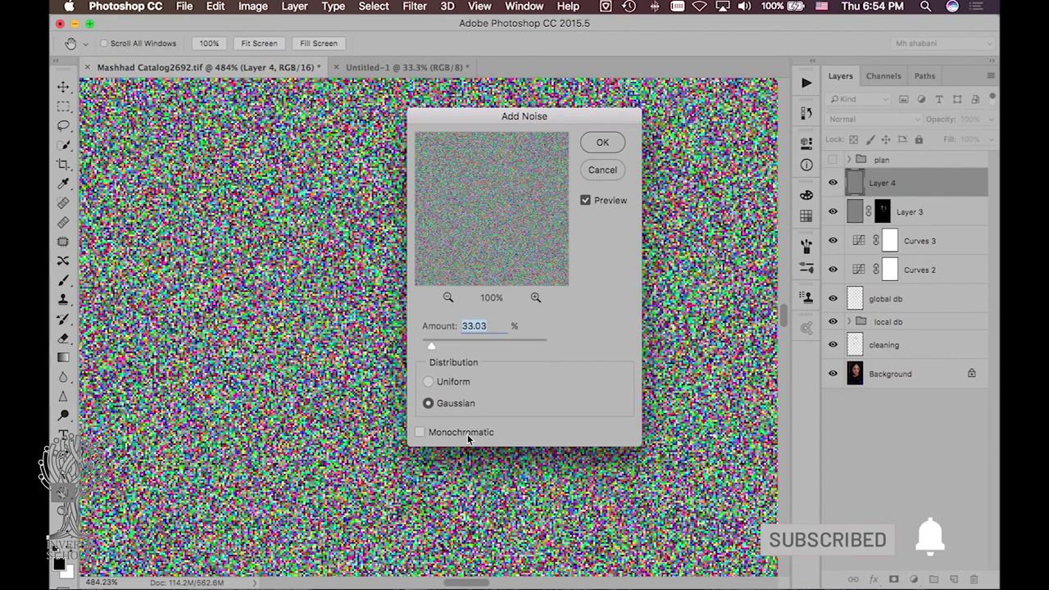
{"action": "left_click", "coordinate": [420, 432]}
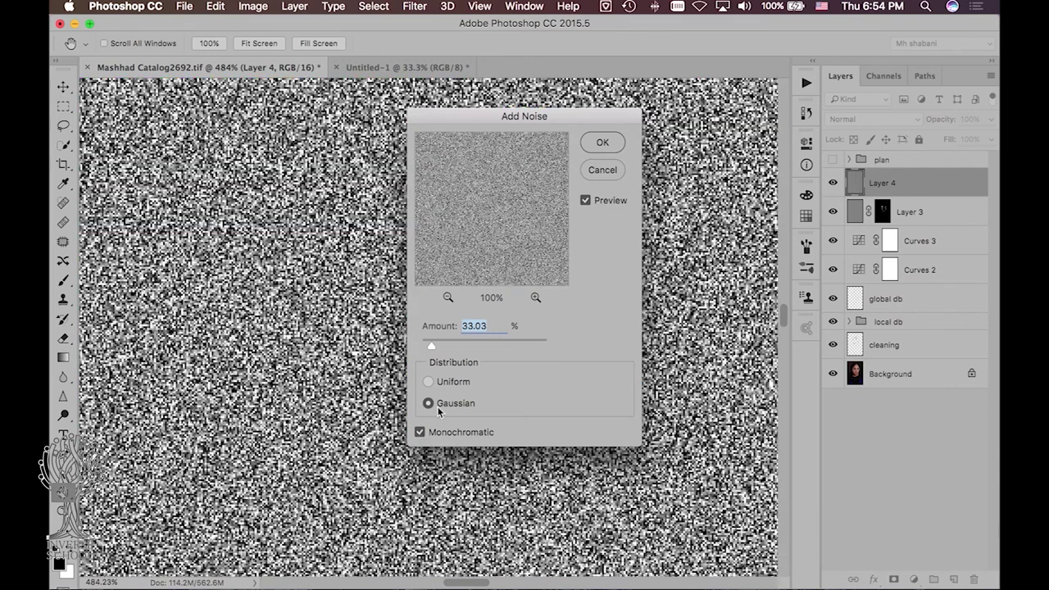
{"action": "left_click", "coordinate": [610, 143]}
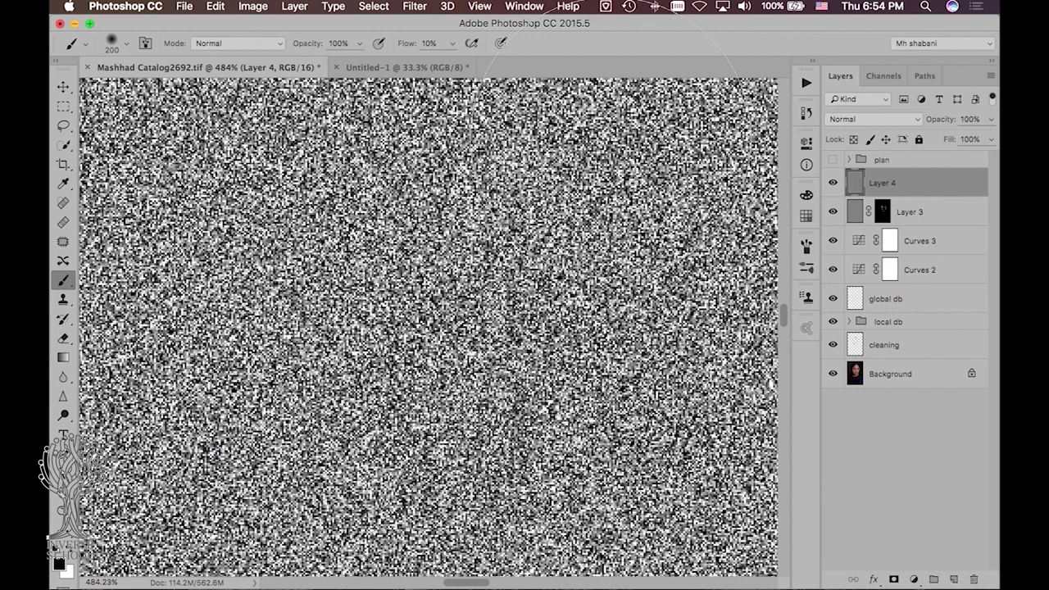
Soften the grain on Layer 4 with a 1-pixel Gaussian Blur.
{"action": "left_click", "coordinate": [415, 5]}
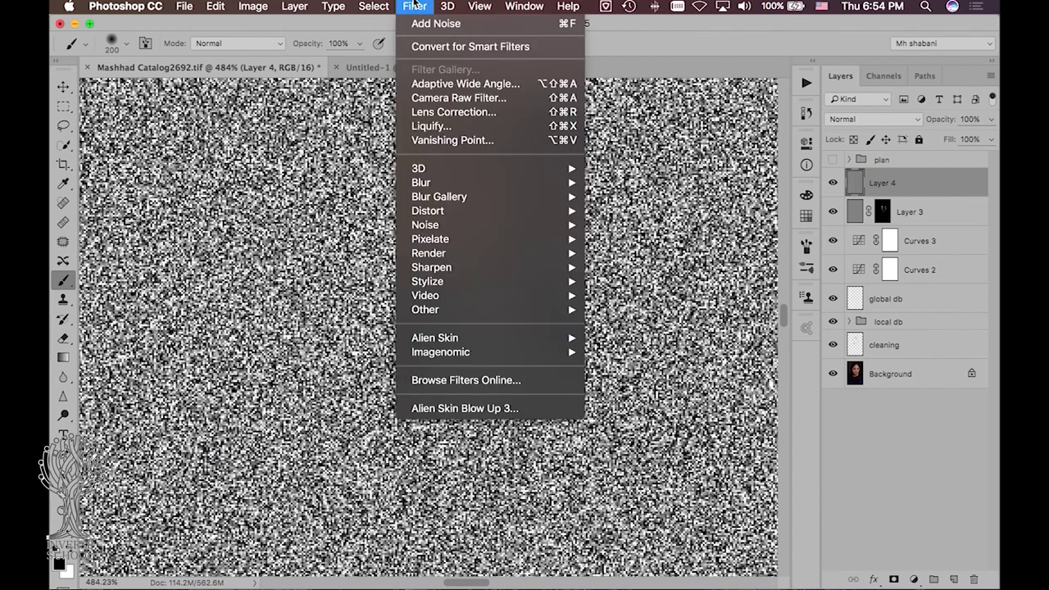
{"action": "mouse_move", "coordinate": [486, 180]}
{"action": "left_click", "coordinate": [655, 244]}
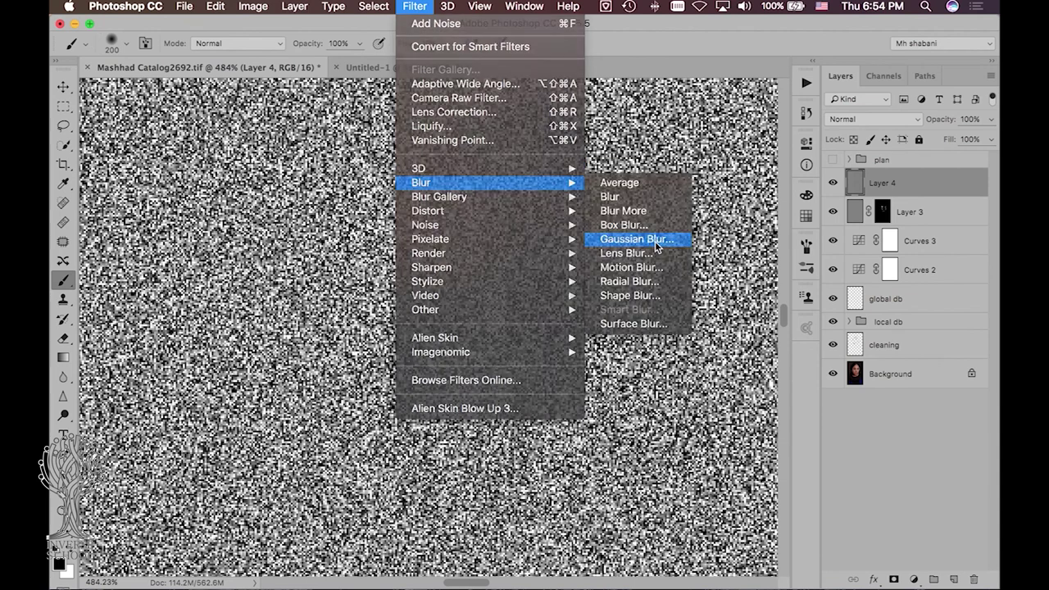
{"action": "type", "text": "1"}
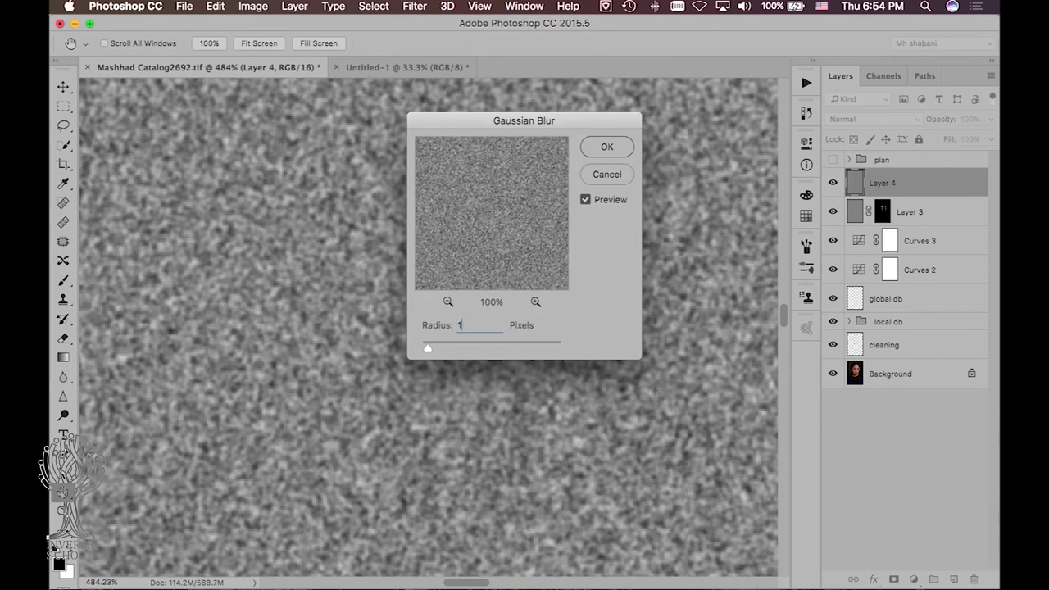
{"action": "left_click", "coordinate": [608, 147]}
Set the blend mode of the grain layer, Layer 4, to Soft Light.
{"action": "left_click", "coordinate": [867, 117]}
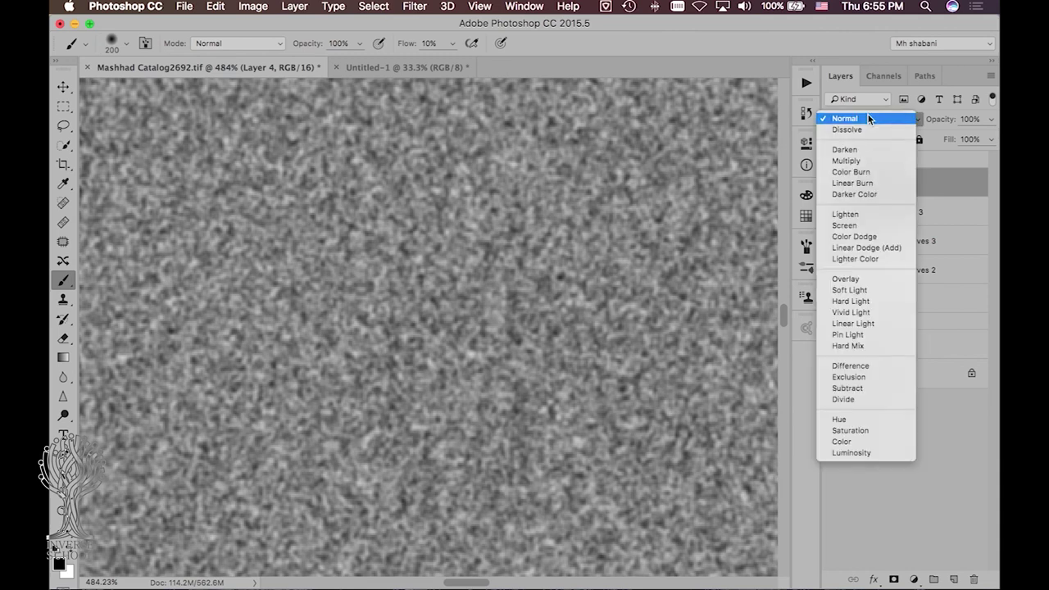
{"action": "left_click", "coordinate": [862, 292]}
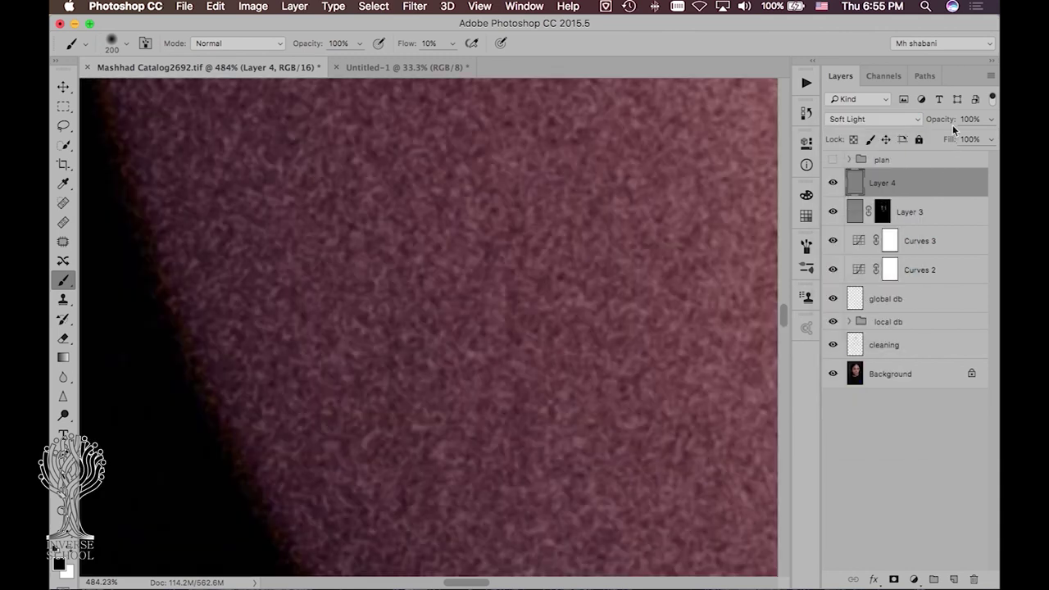
{"action": "left_click", "coordinate": [871, 120]}
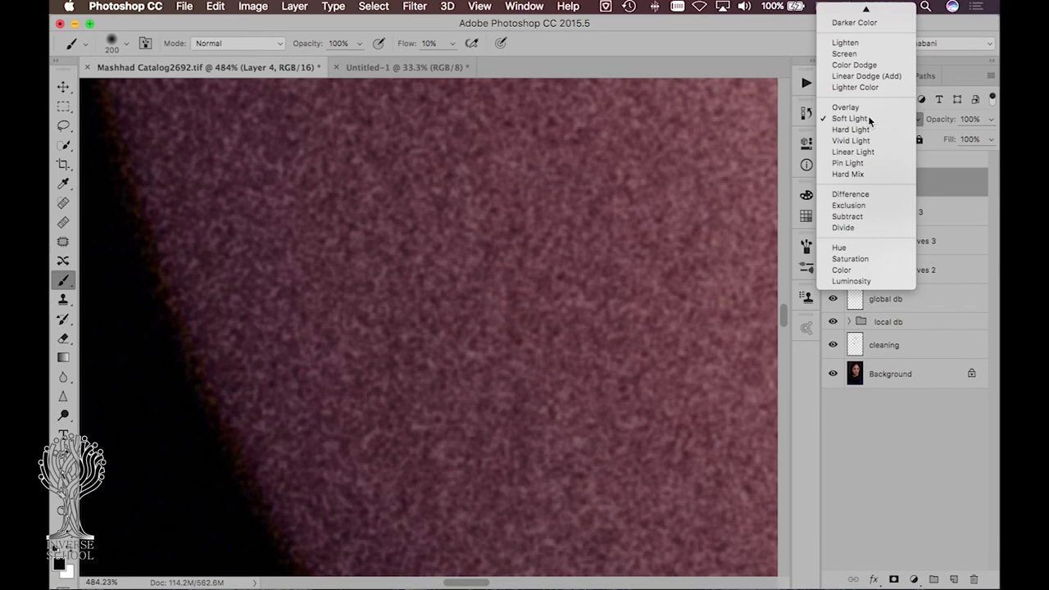
{"action": "left_click", "coordinate": [869, 120]}
Lower the opacity of Layer 4 to 31% while judging the grain on the facial skin close up.
{"action": "key", "text": "z"}
{"action": "mouse_move", "coordinate": [642, 314]}
{"action": "left_mouse_down"}
{"action": "mouse_move", "coordinate": [548, 313]}
{"action": "mouse_move", "coordinate": [583, 281]}
{"action": "left_mouse_up"}
{"action": "key", "text": "z"}
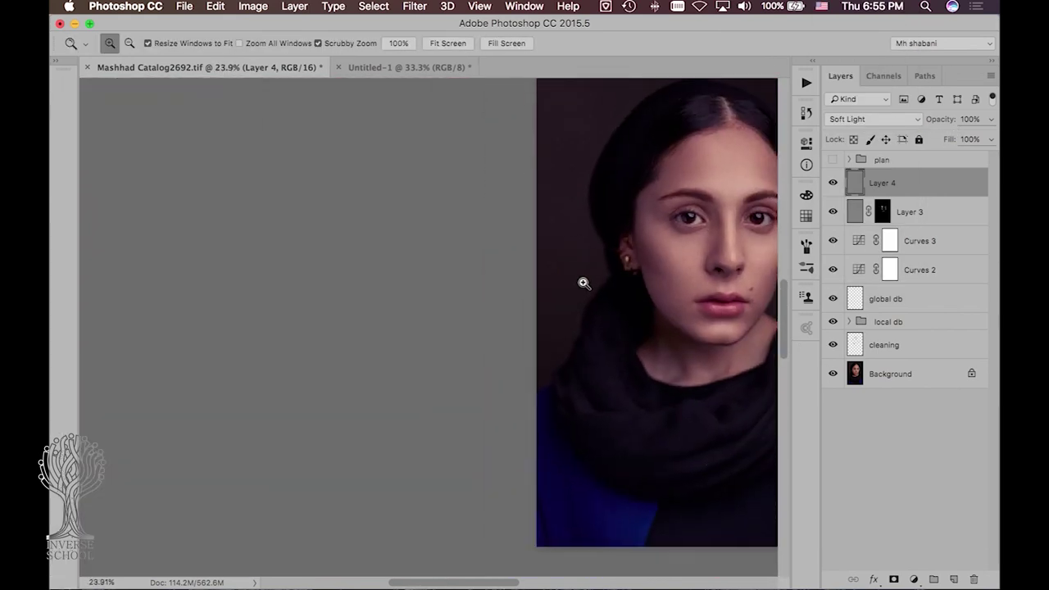
{"action": "key", "text": "z"}
{"action": "left_click_drag", "start_coordinate": [702, 246], "coordinate": [672, 241]}
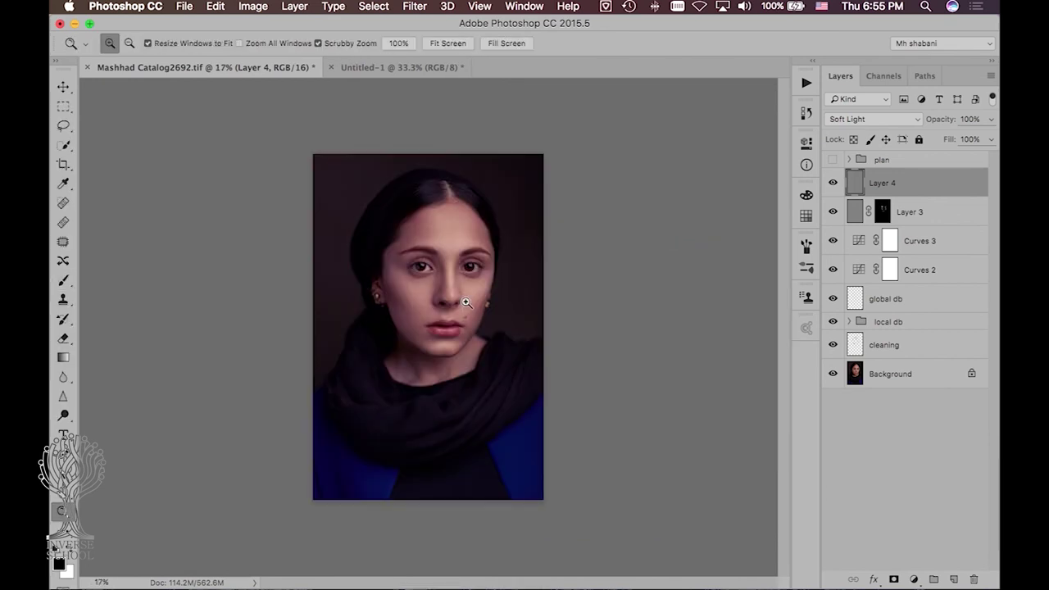
{"action": "left_click_drag", "start_coordinate": [476, 300], "coordinate": [492, 295]}
{"action": "key", "text": "b"}
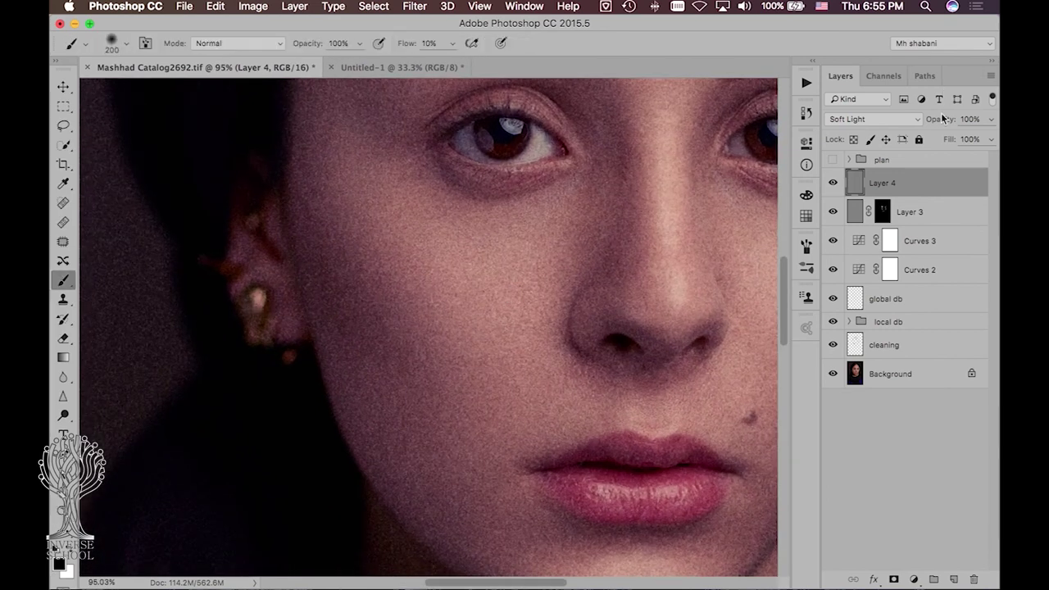
{"action": "left_click_drag", "start_coordinate": [944, 120], "coordinate": [893, 121]}
Compare the full retouch with the original by repeatedly isolating the Background layer, and inspect the face and the whole portrait.
{"action": "key", "text": "super+0"}
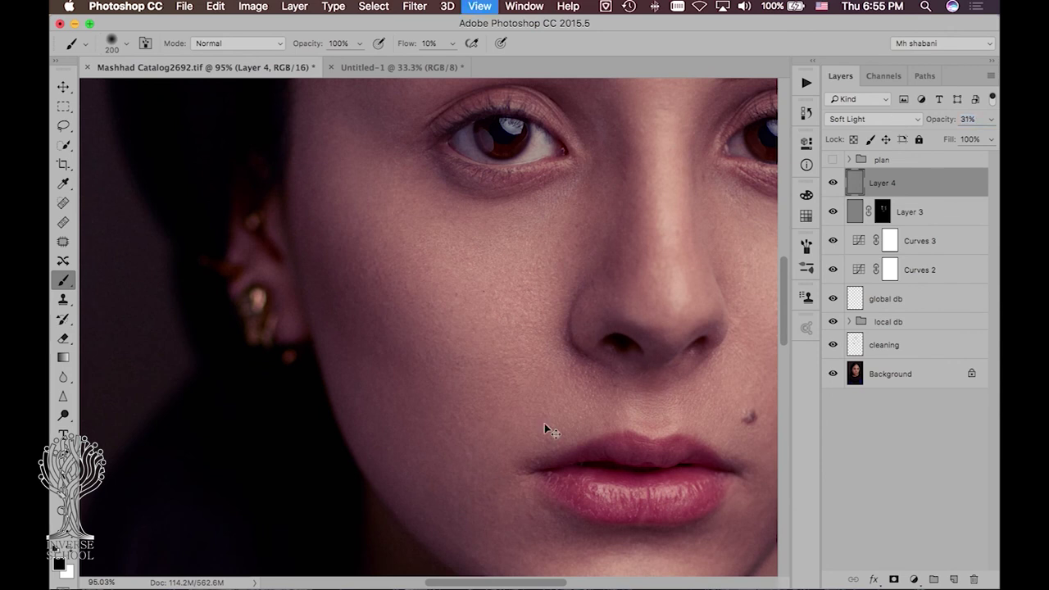
{"action": "left_click", "coordinate": [832, 374], "text": "alt"}
{"action": "left_click", "coordinate": [833, 375], "text": "alt"}
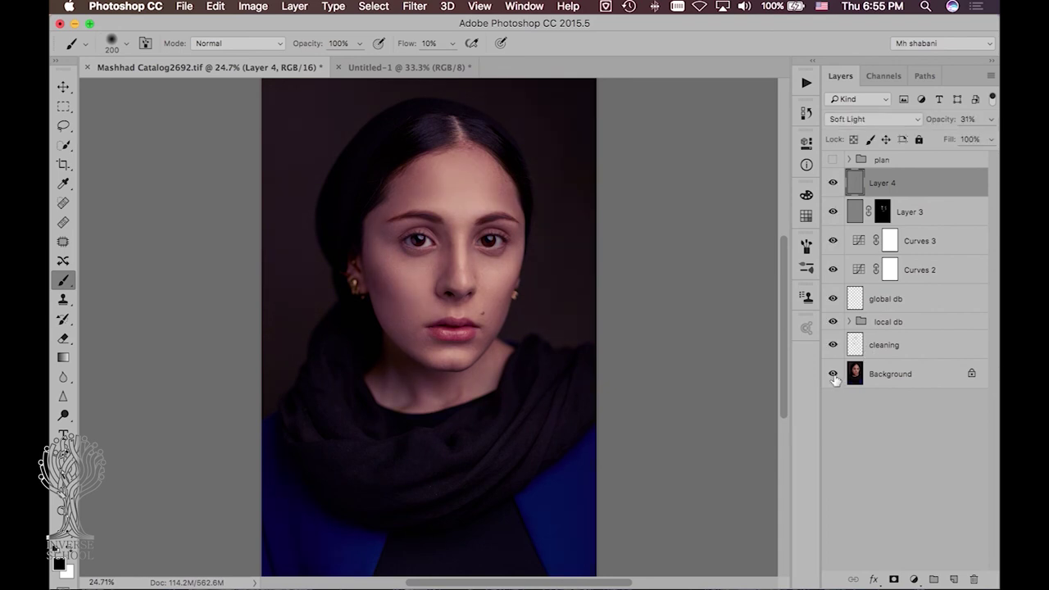
{"action": "left_click", "coordinate": [833, 374], "text": "alt"}
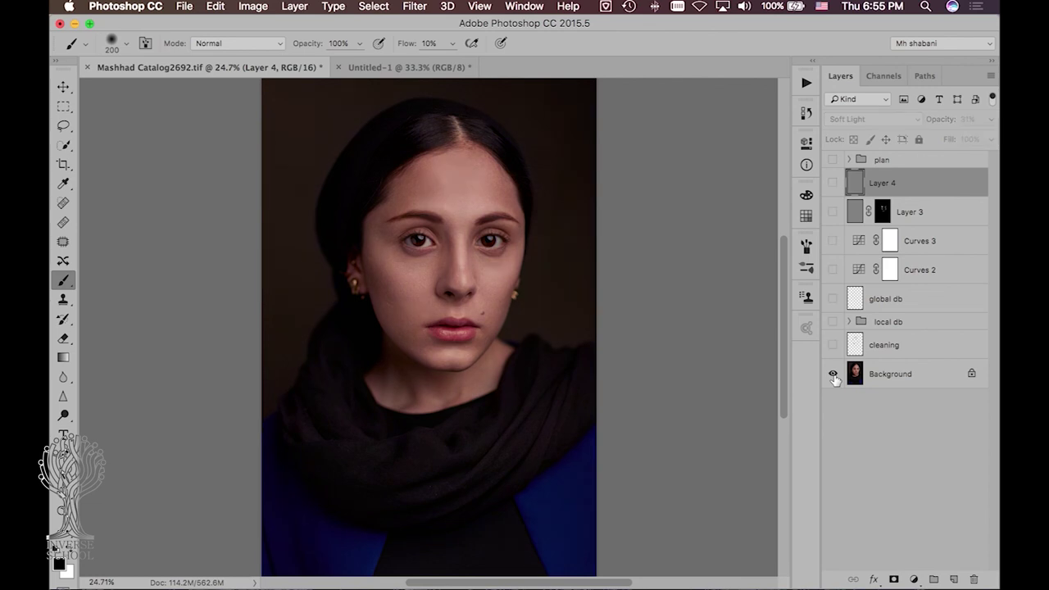
{"action": "left_click", "coordinate": [833, 374], "text": "alt"}
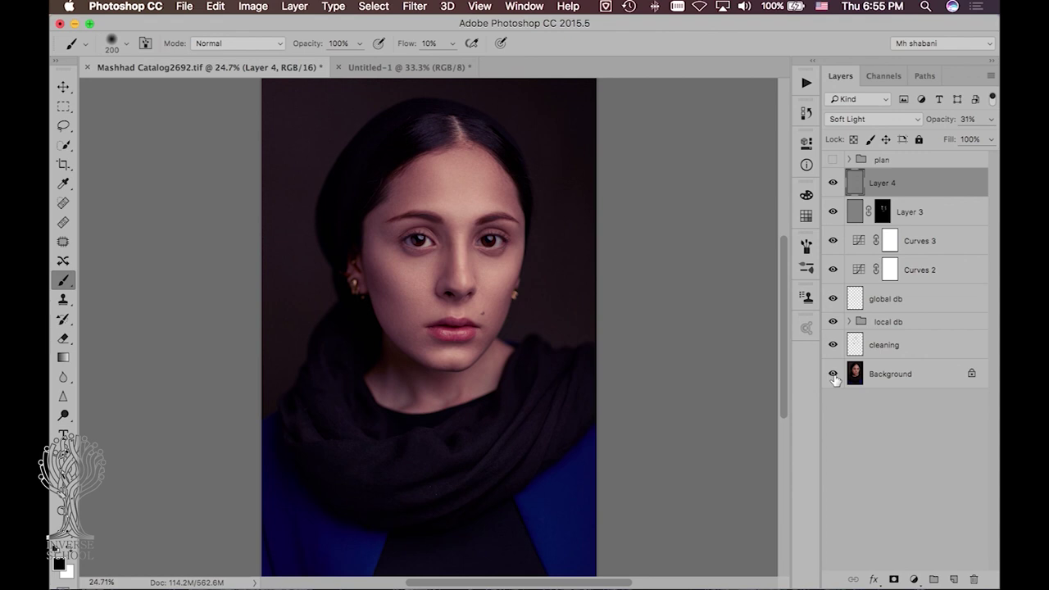
{"action": "left_click", "coordinate": [832, 375], "text": "alt"}
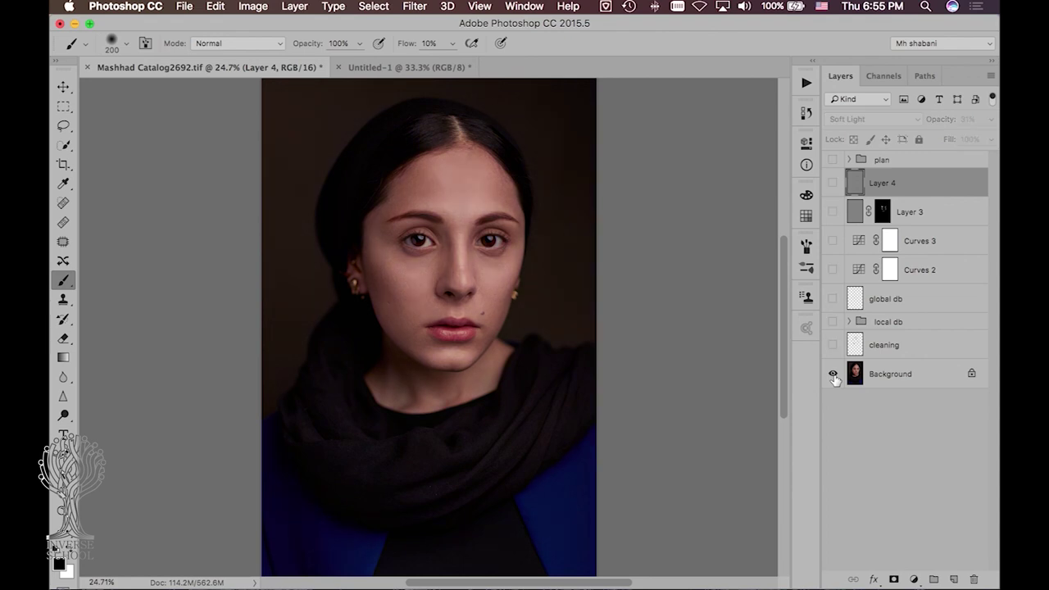
{"action": "left_click", "coordinate": [833, 375], "text": "alt"}
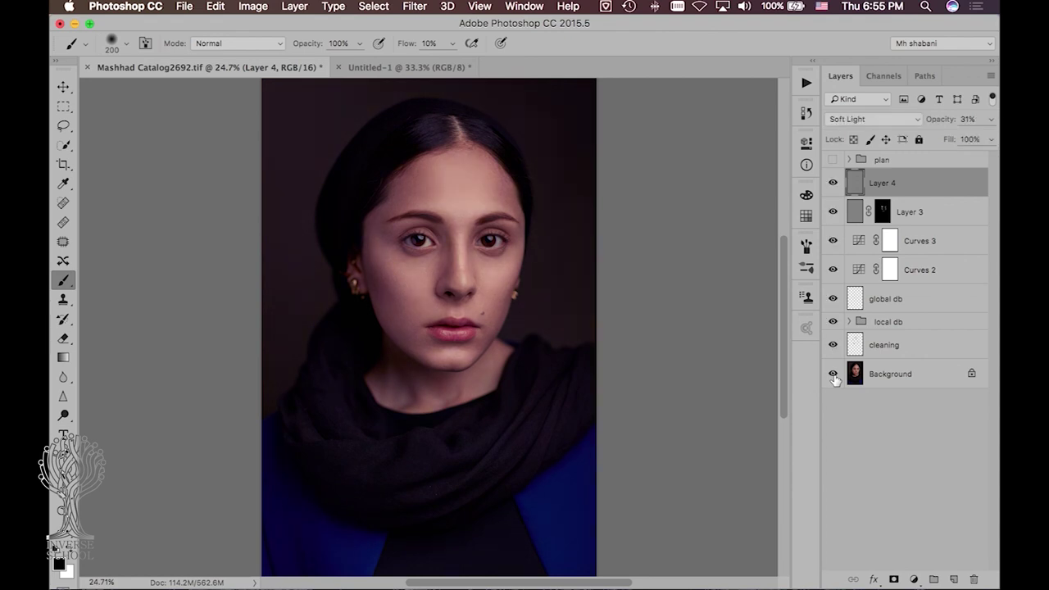
{"action": "key", "text": "z"}
{"action": "left_click_drag", "start_coordinate": [440, 255], "coordinate": [503, 251]}
{"action": "left_click_drag", "start_coordinate": [591, 294], "coordinate": [518, 292]}
{"action": "key", "text": "b"}
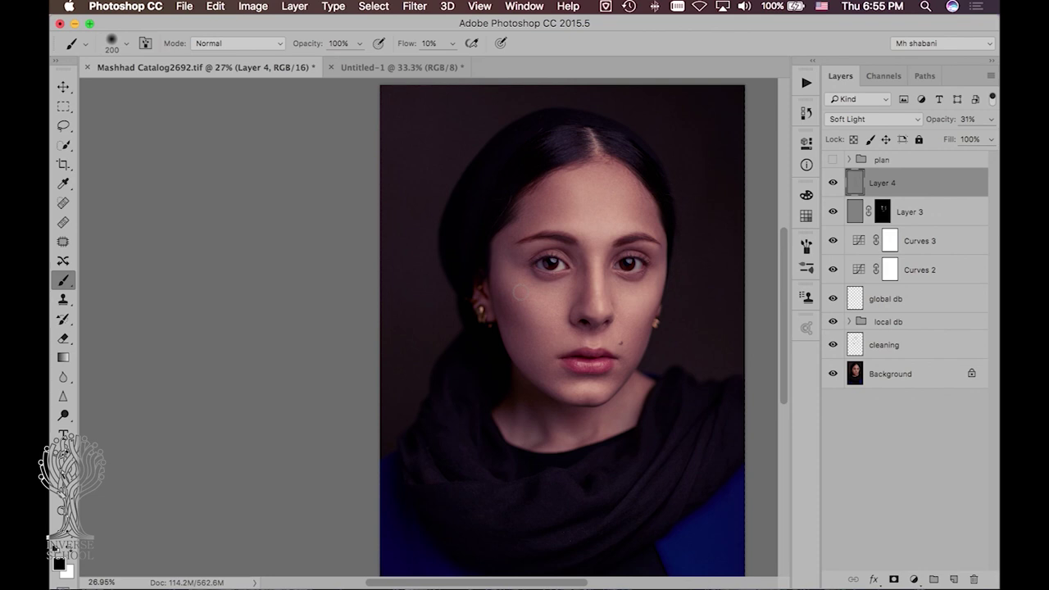
{"action": "key", "text": "super+0"}
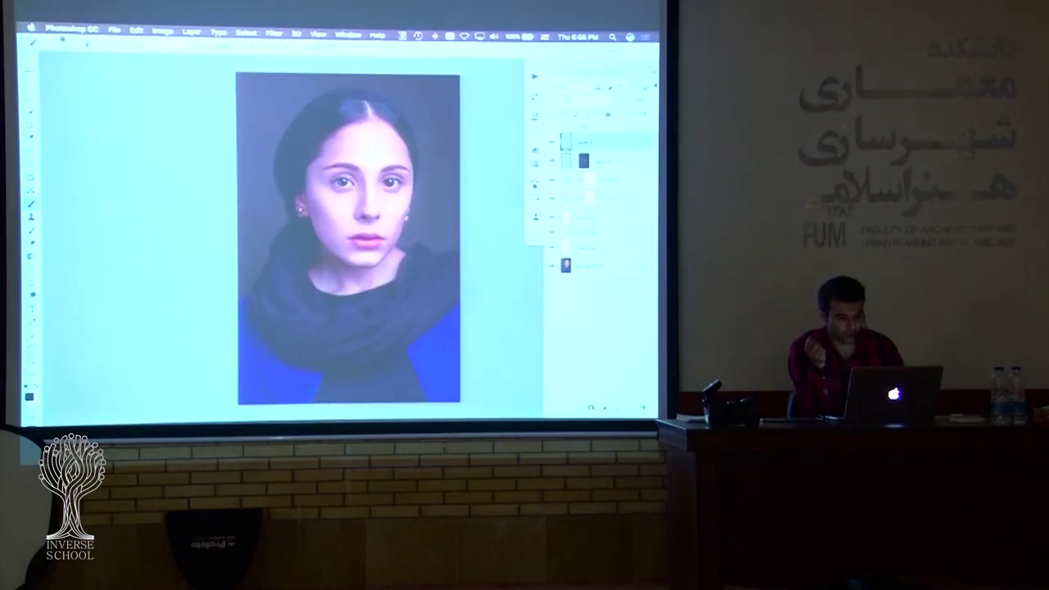